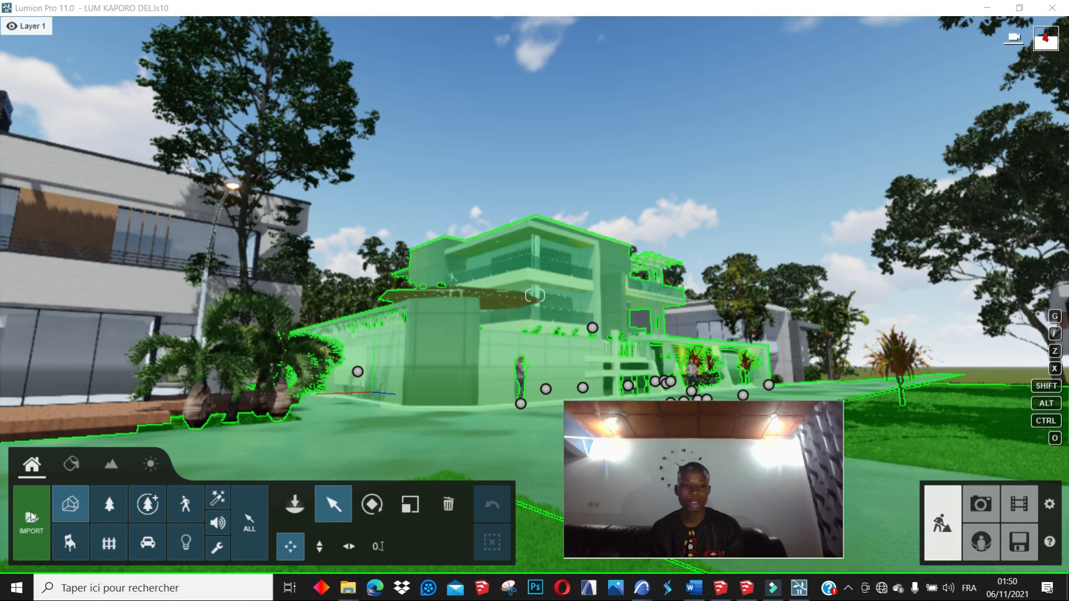
Step: Start importing a new model into the scene and browse to the D: drive in the file dialog
click(294, 507)
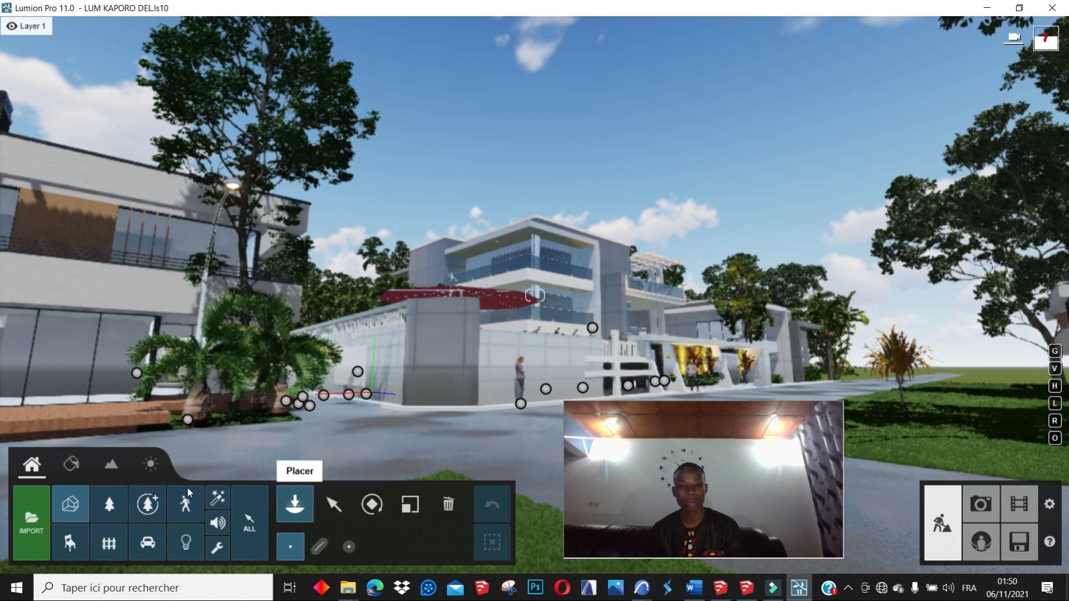
click(35, 519)
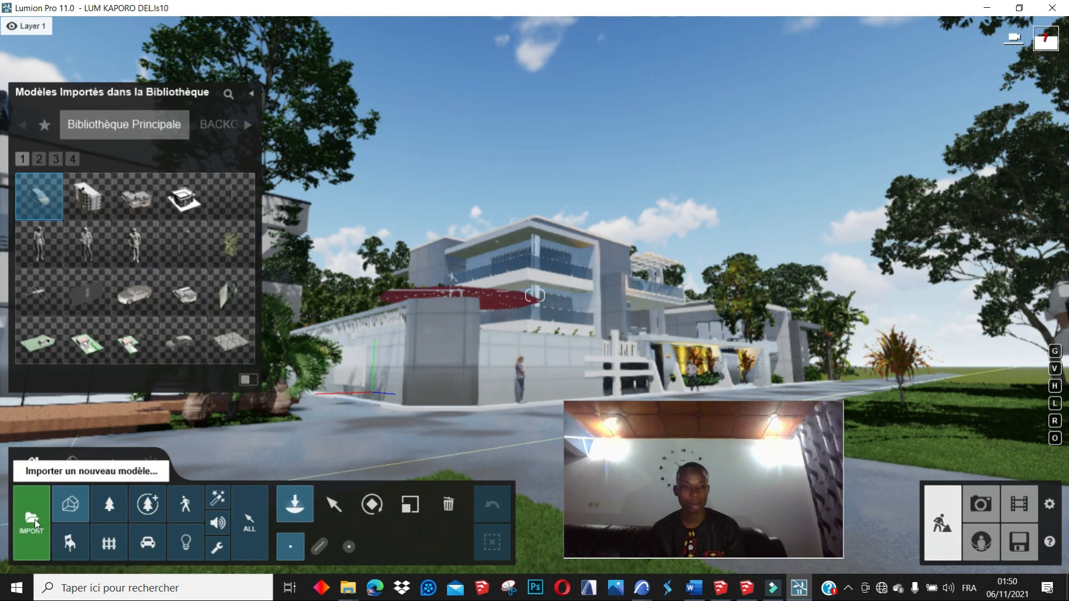
click(34, 520)
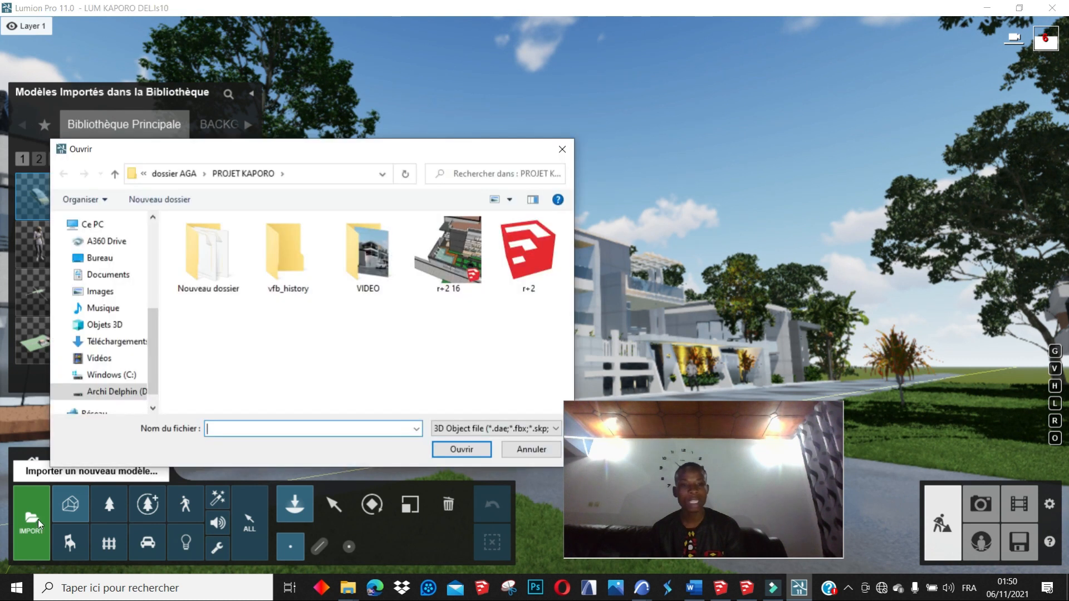
click(108, 397)
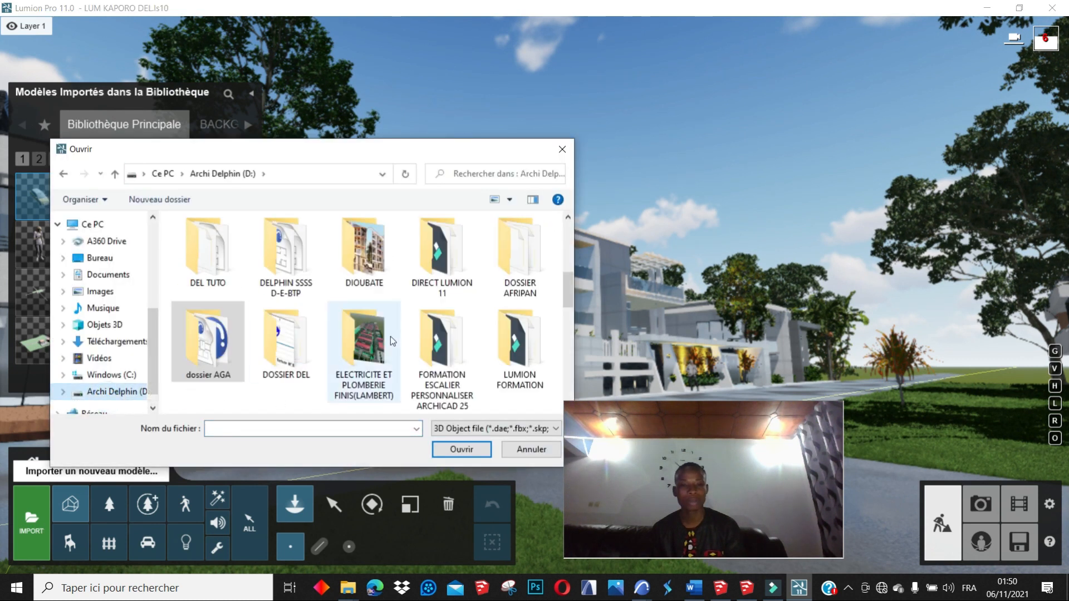
Step: Open the BIBLIO VRAY folder inside DOSSIER DEL on the D: drive
scroll(389, 337, down, 5)
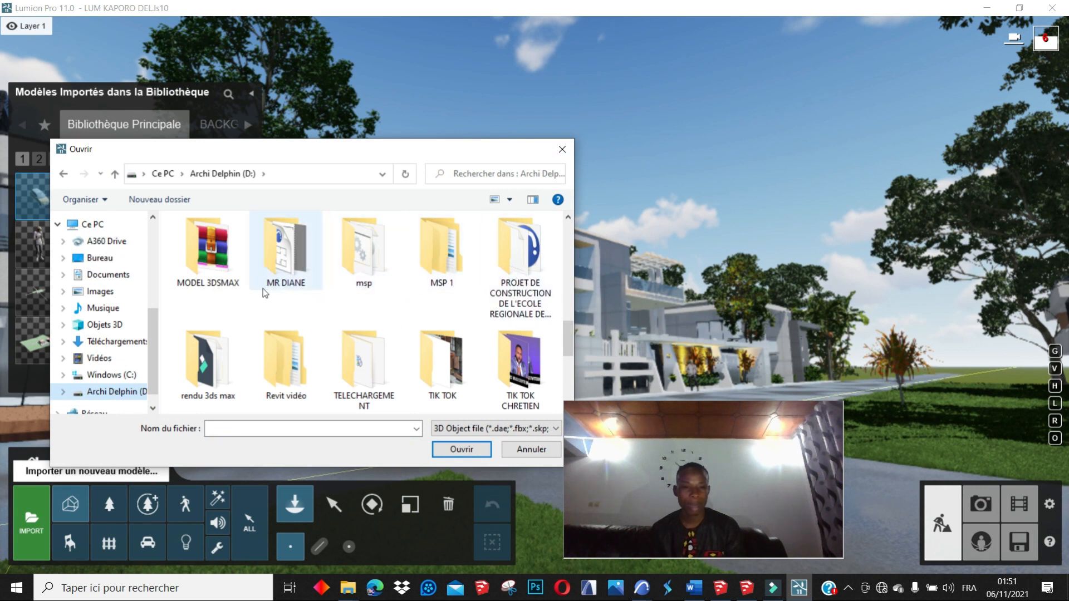
scroll(263, 317, down, 1)
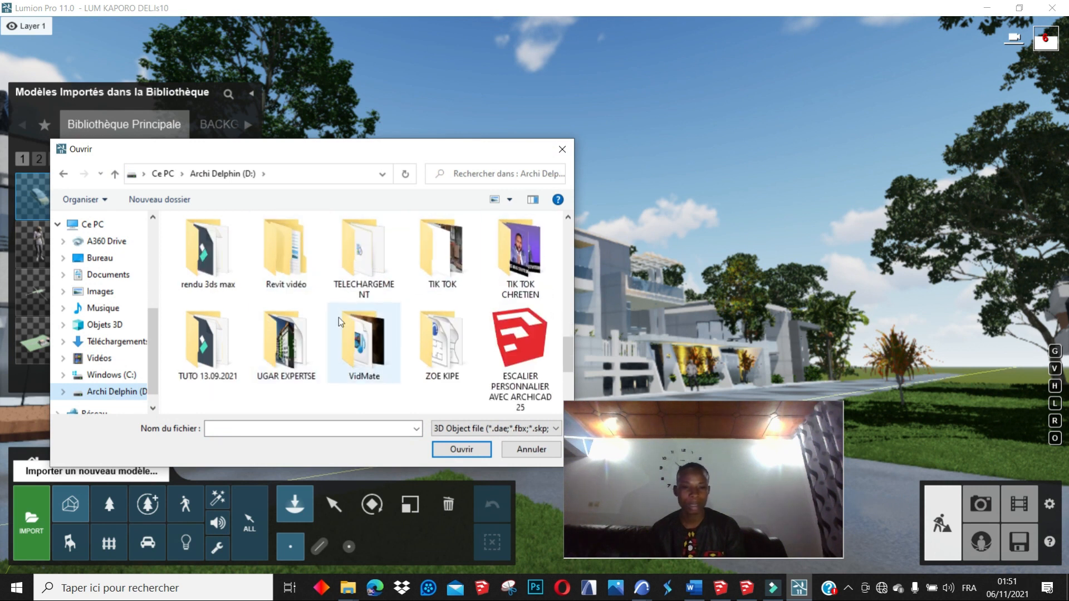
scroll(338, 317, up, 4)
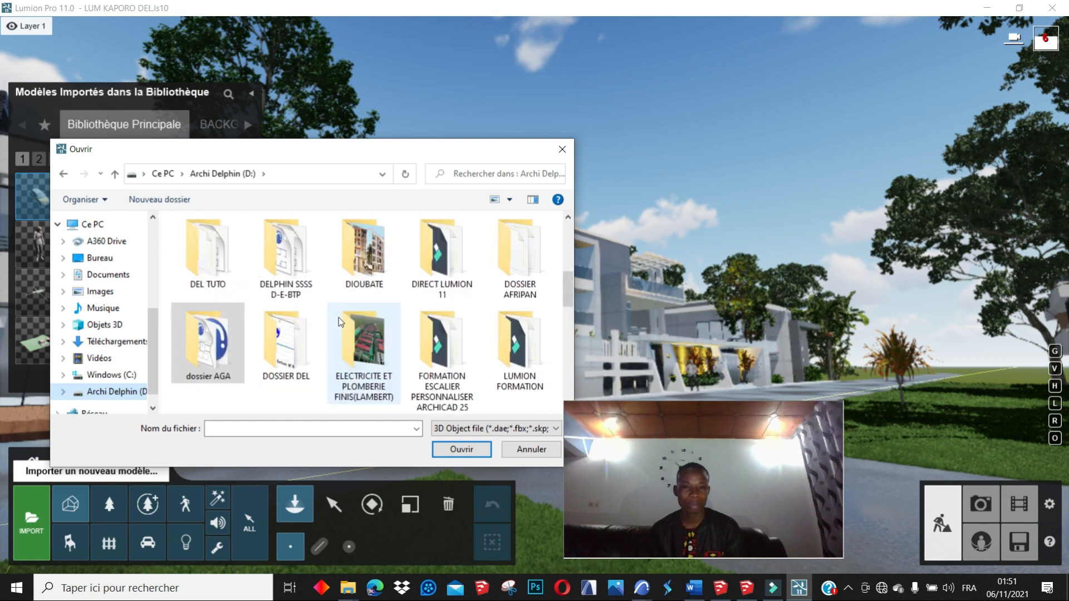
scroll(339, 317, up, 1)
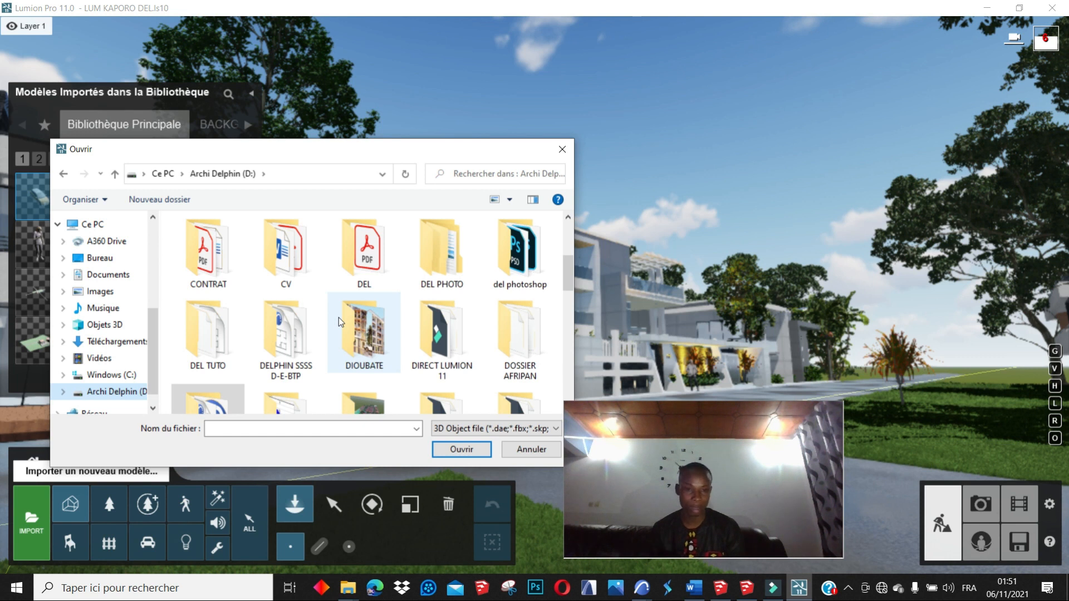
scroll(339, 317, down, 3)
scroll(339, 318, up, 3)
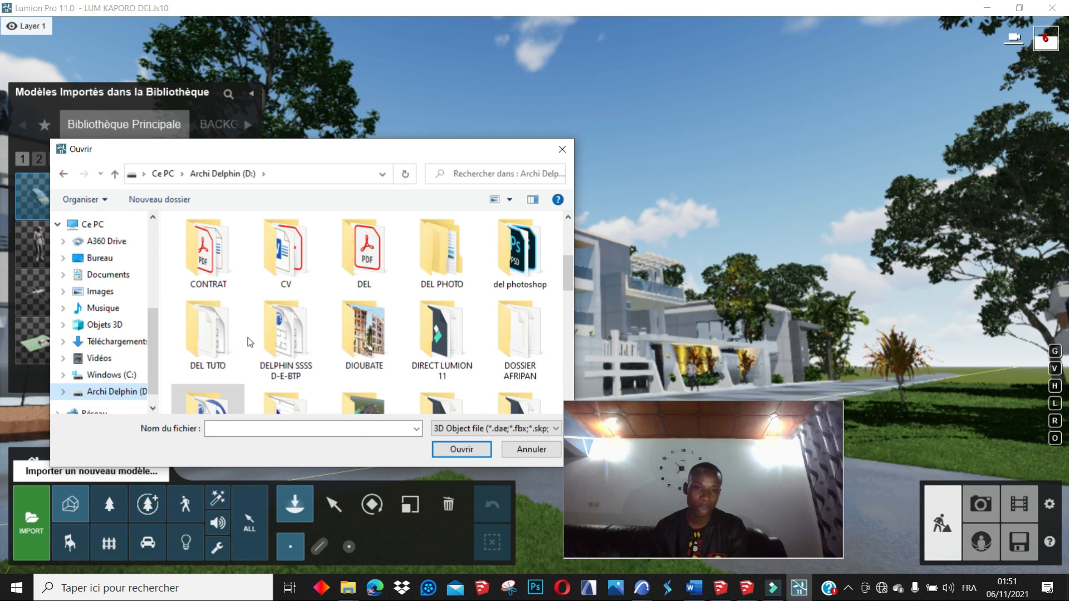
scroll(250, 343, down, 1)
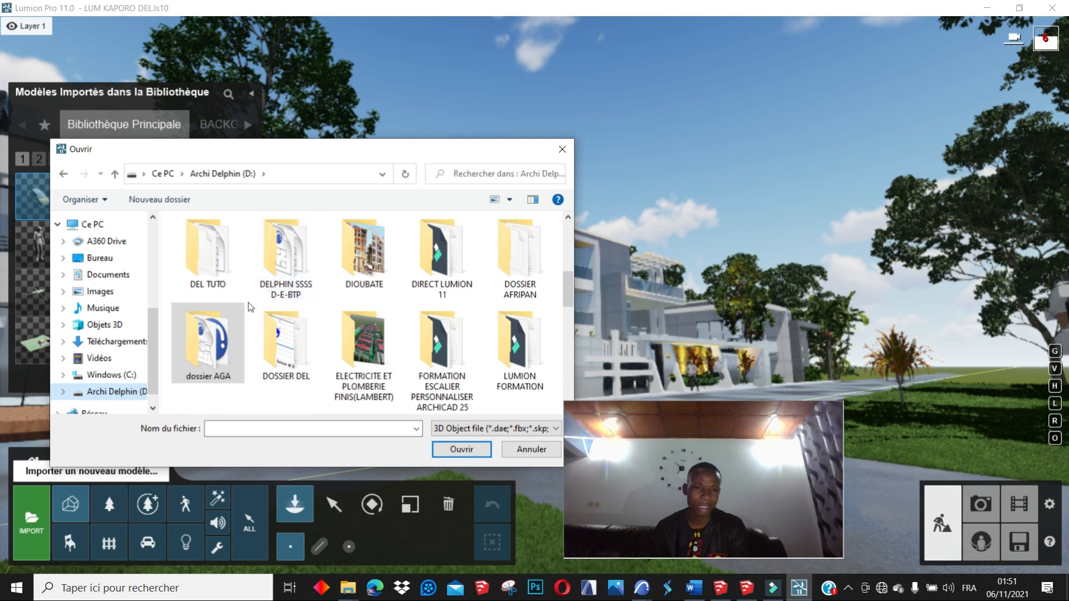
double_click(315, 332)
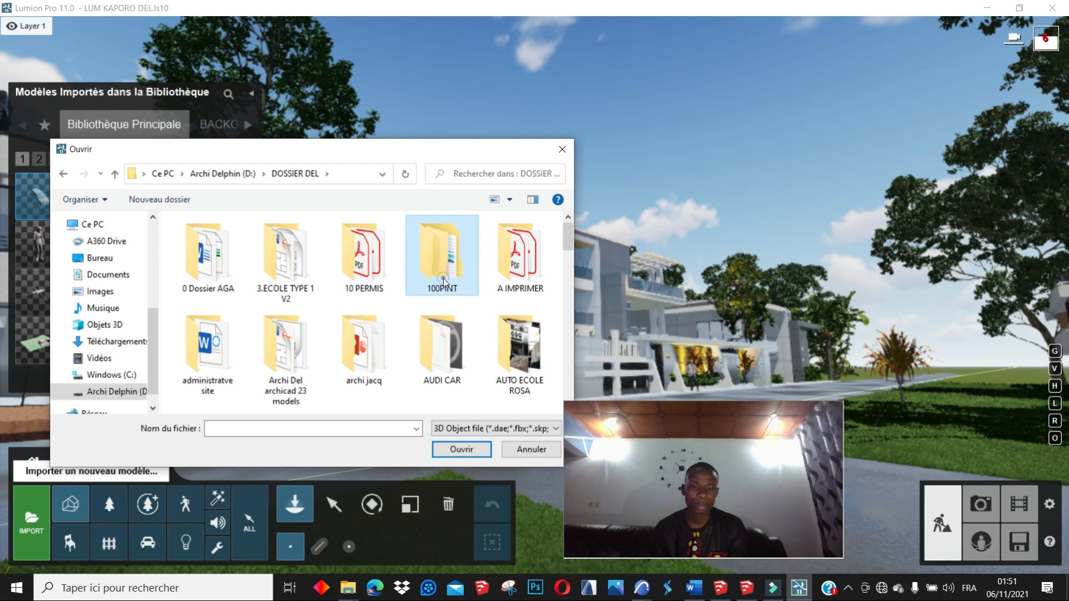
scroll(443, 285, down, 1)
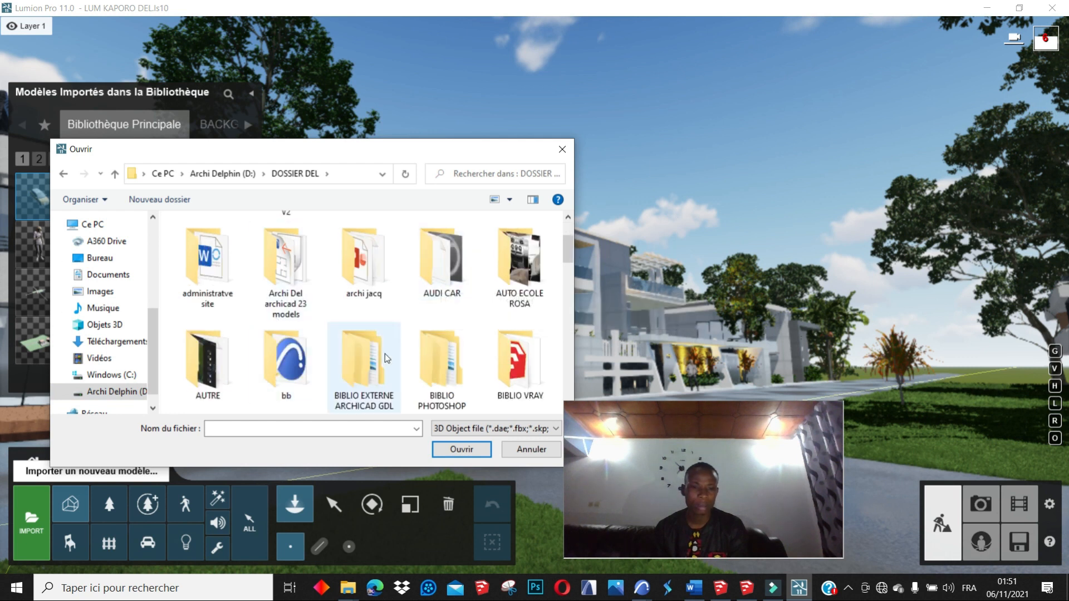
double_click(519, 363)
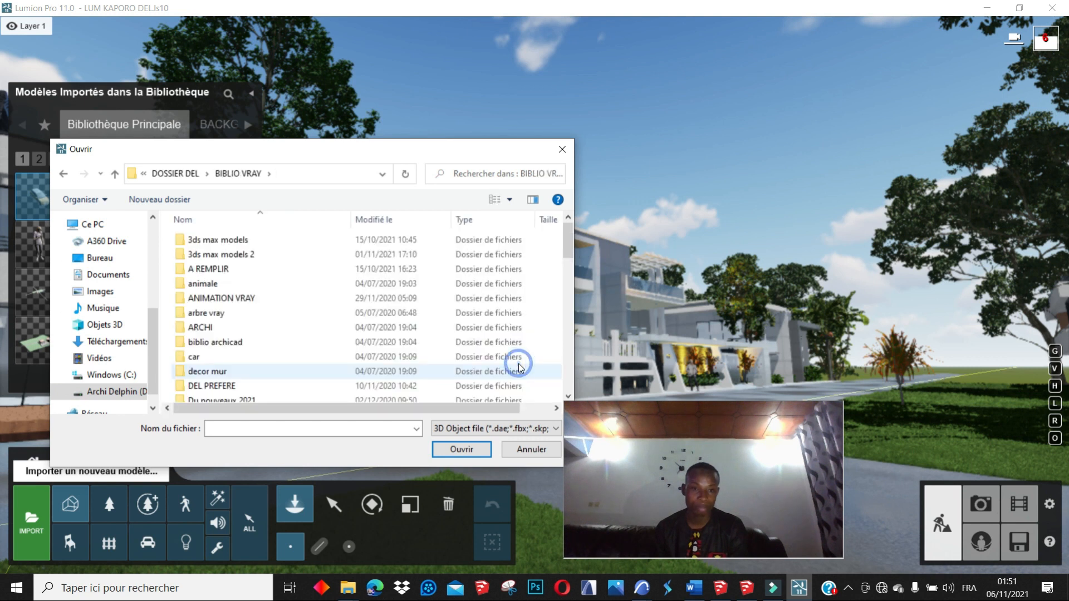
Step: Open the nouveau 3 folder within BIBLIO VRAY and display its files as large icons
scroll(236, 275, down, 12)
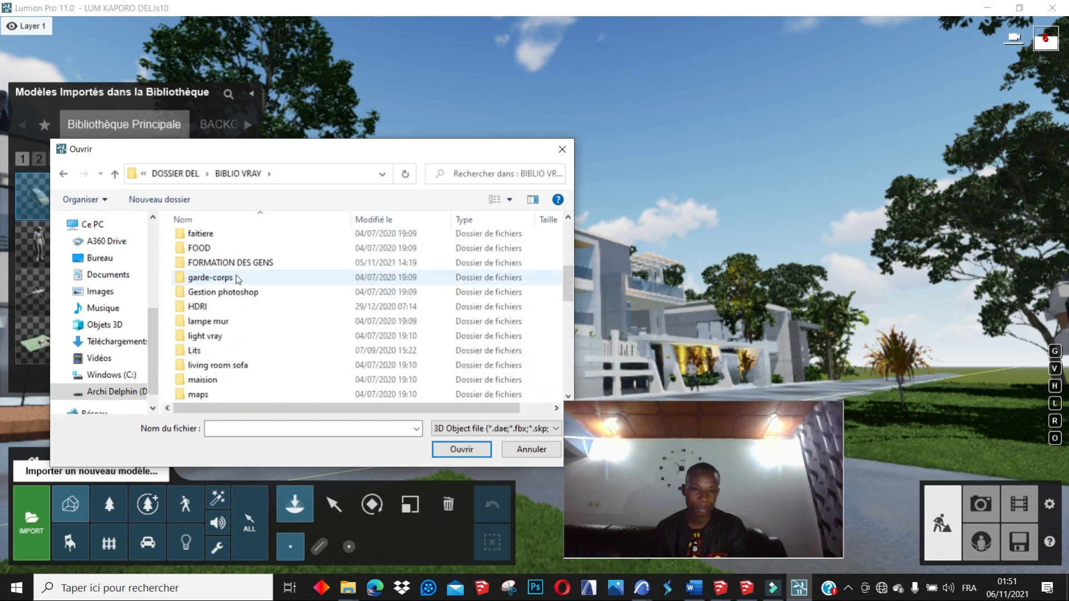
scroll(236, 275, up, 5)
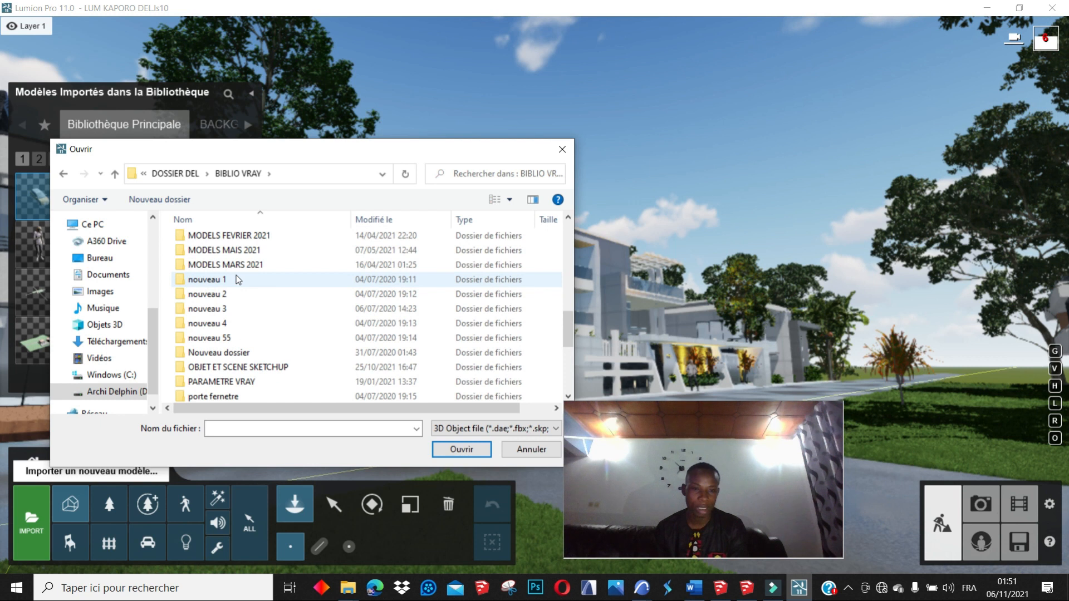
double_click(225, 310)
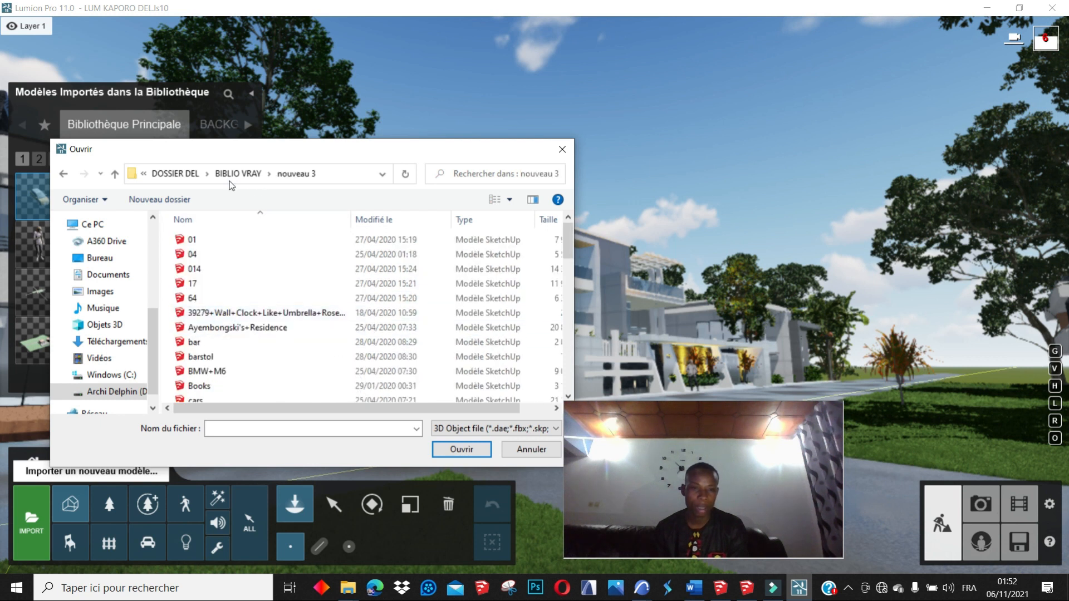
click(509, 200)
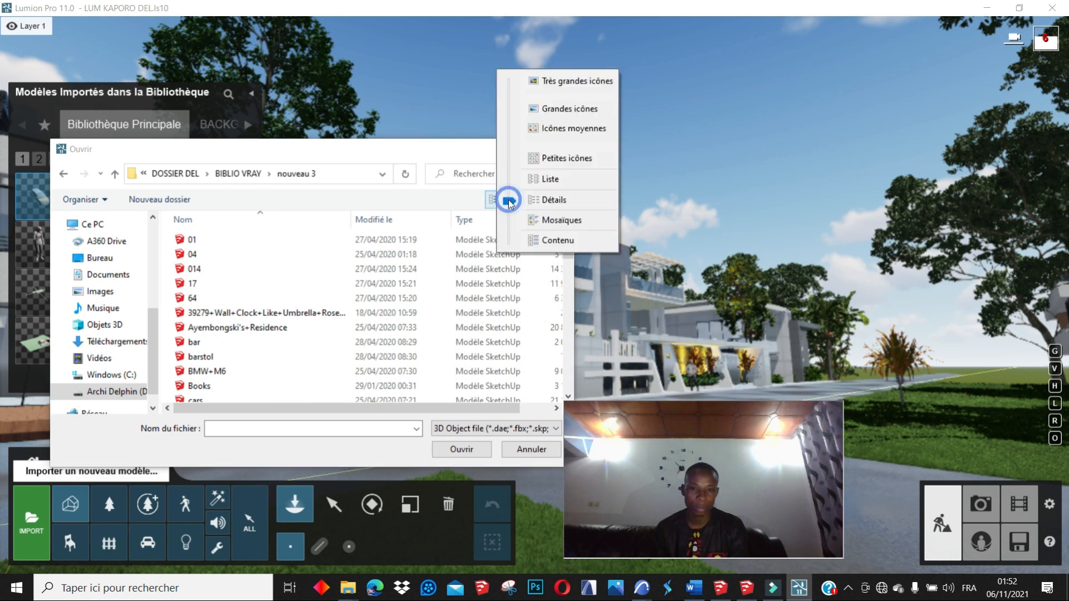
click(557, 111)
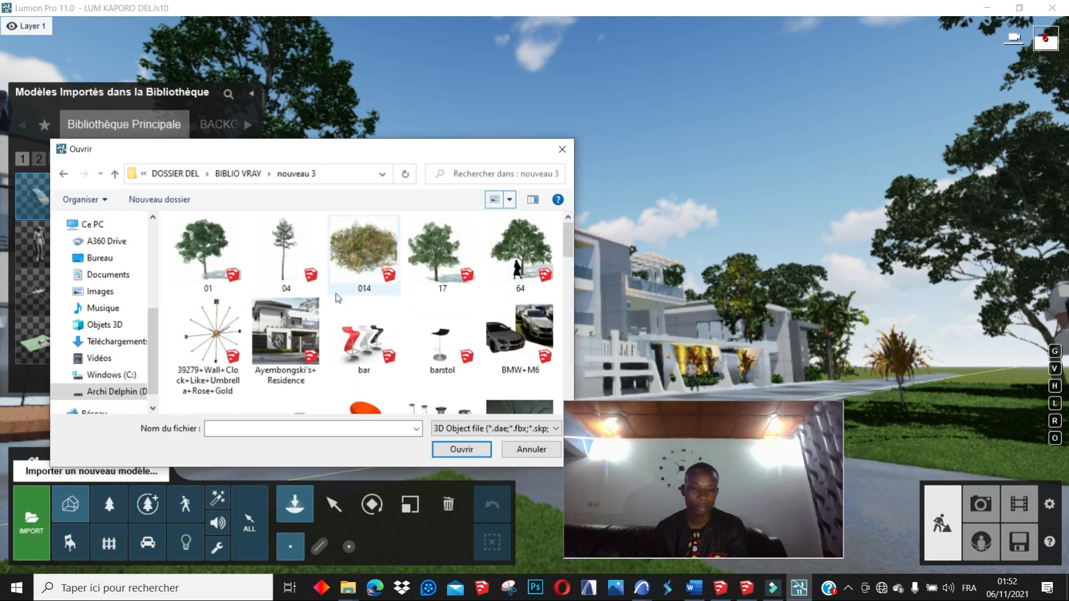
Step: Look through the model thumbnails in the nouveau 3 folder for a model to import
scroll(336, 293, down, 2)
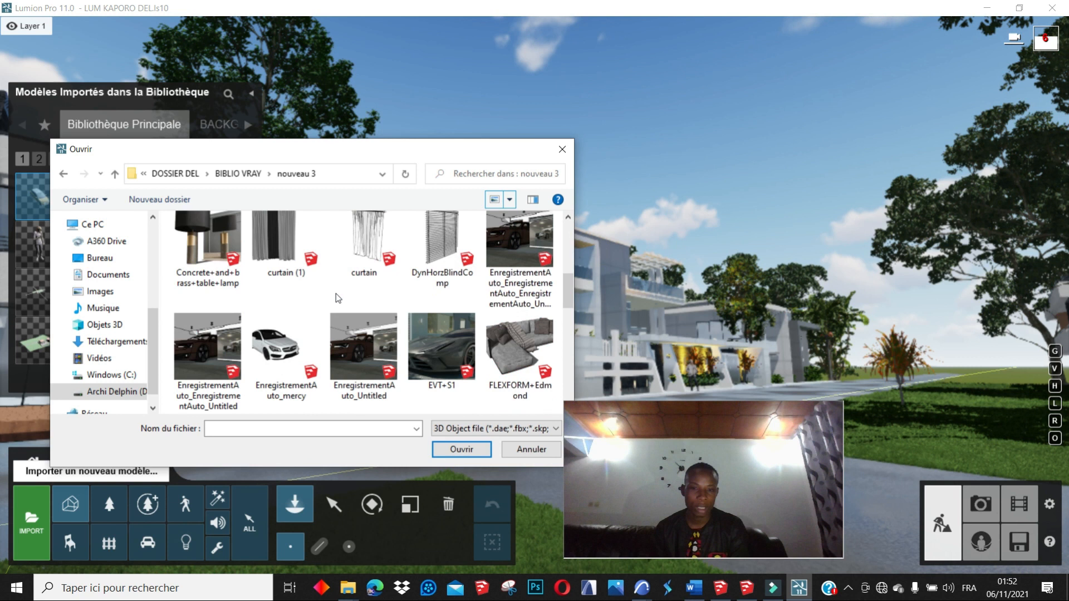
scroll(336, 293, down, 1)
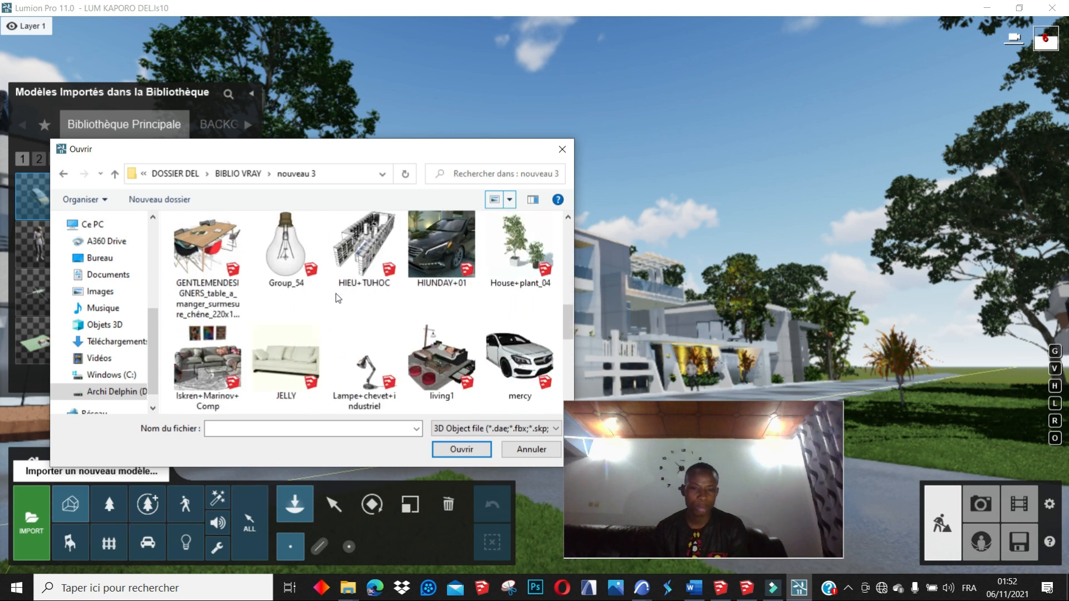
scroll(336, 293, down, 1)
scroll(335, 293, down, 1)
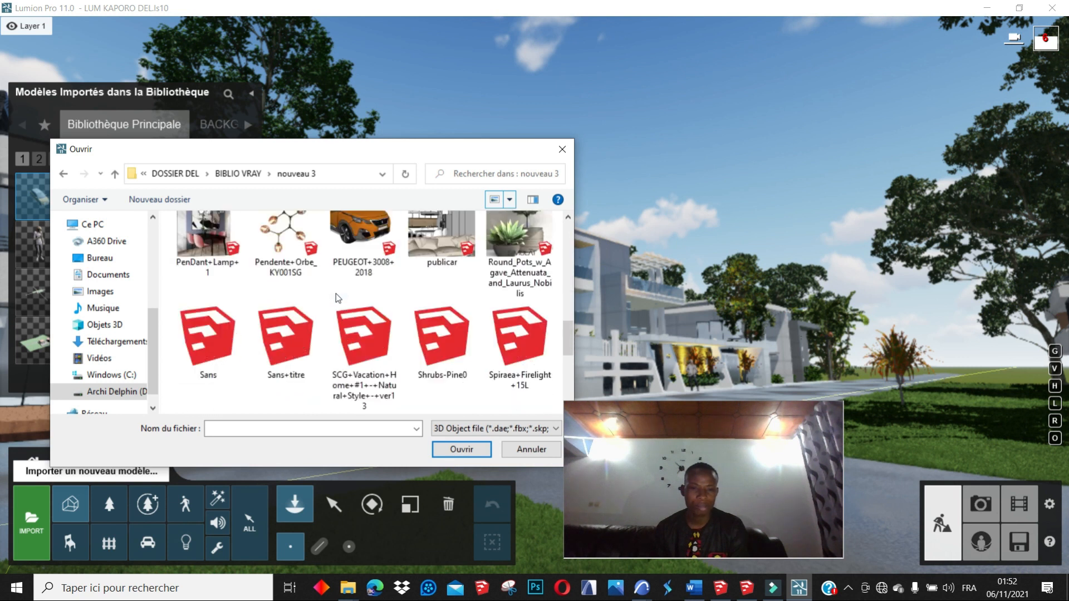
scroll(336, 298, down, 1)
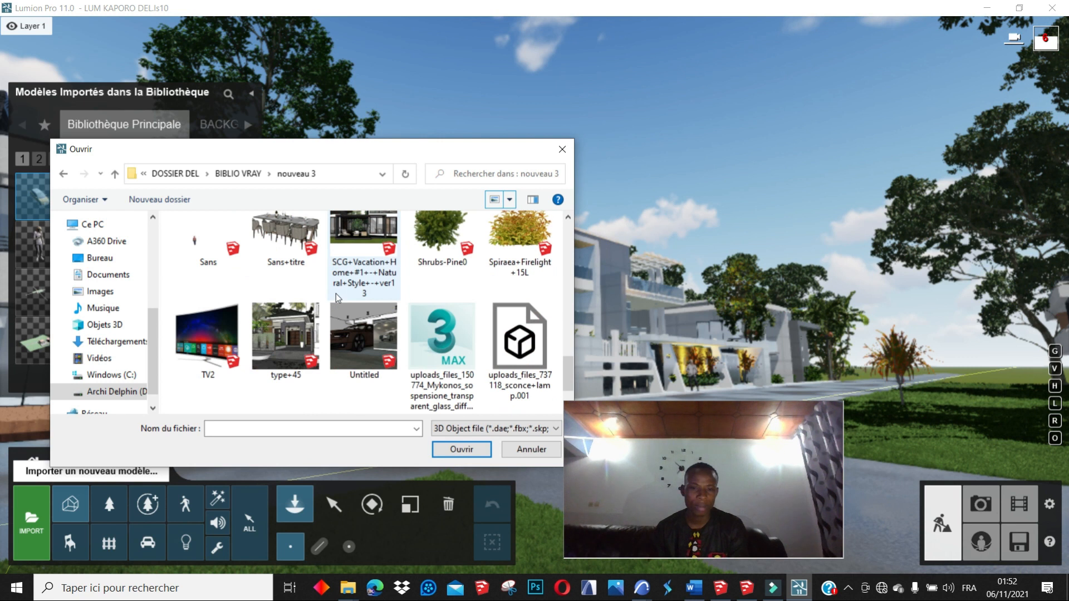
scroll(336, 293, down, 1)
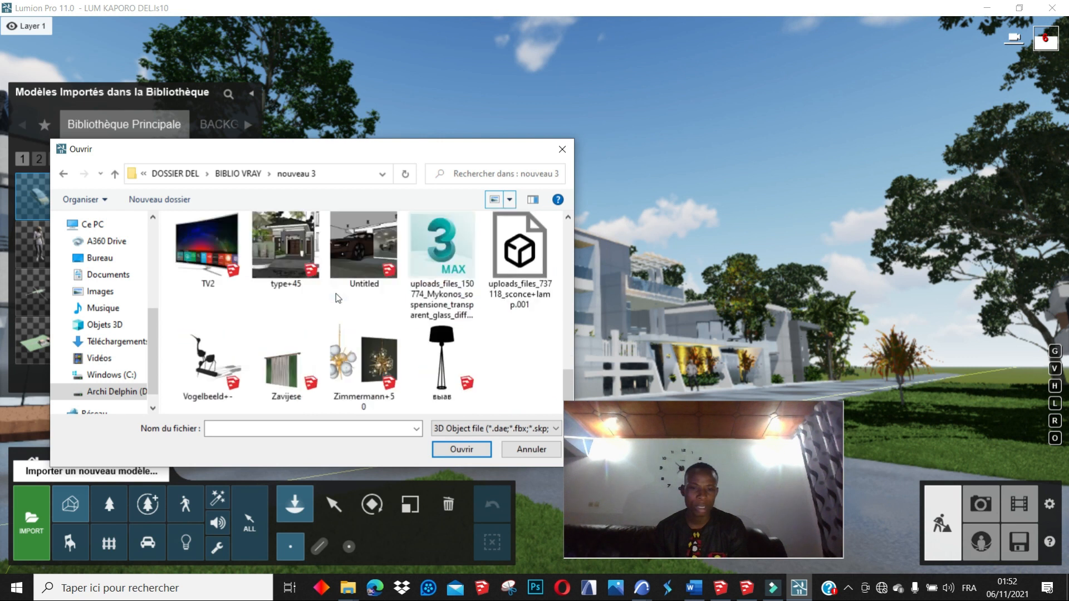
Step: Return to BIBLIO VRAY, open the DEL PREFERE folder and display its files as large icons
click(64, 173)
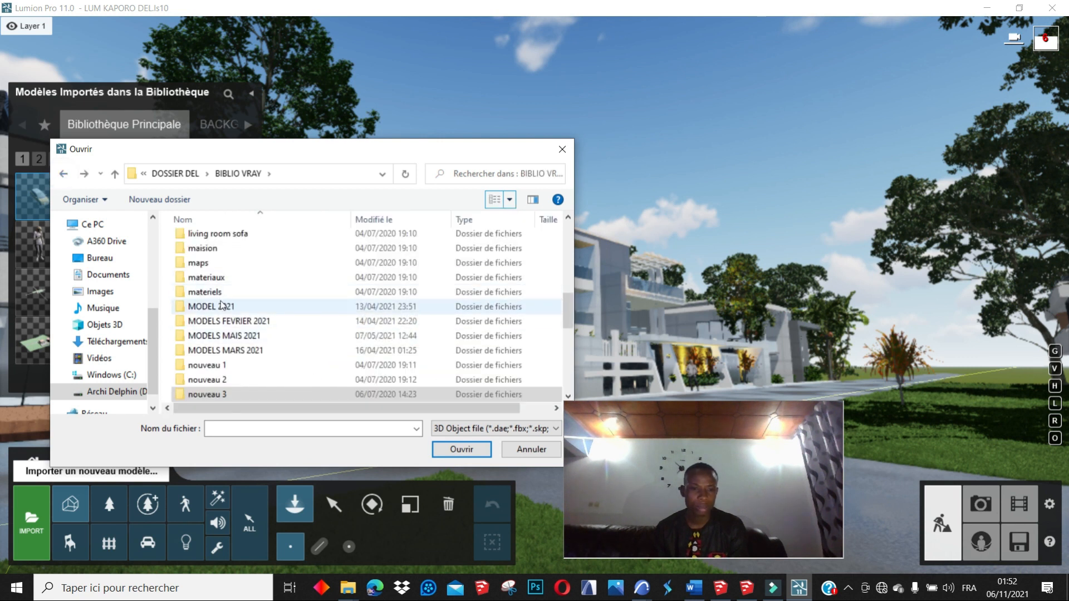
scroll(223, 306, up, 2)
scroll(220, 273, up, 2)
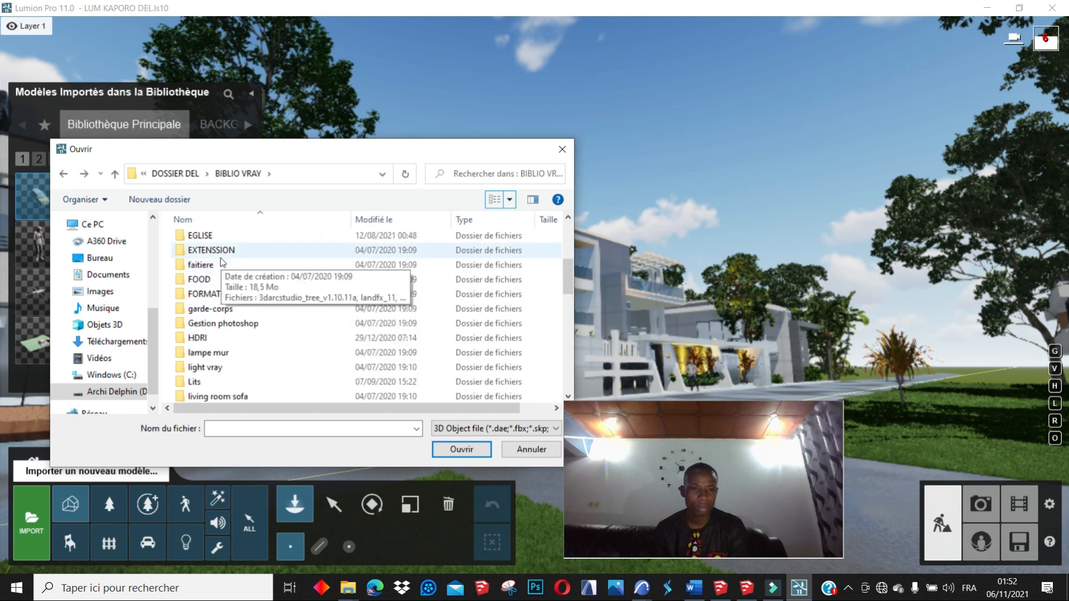
scroll(222, 264, up, 2)
scroll(223, 260, up, 1)
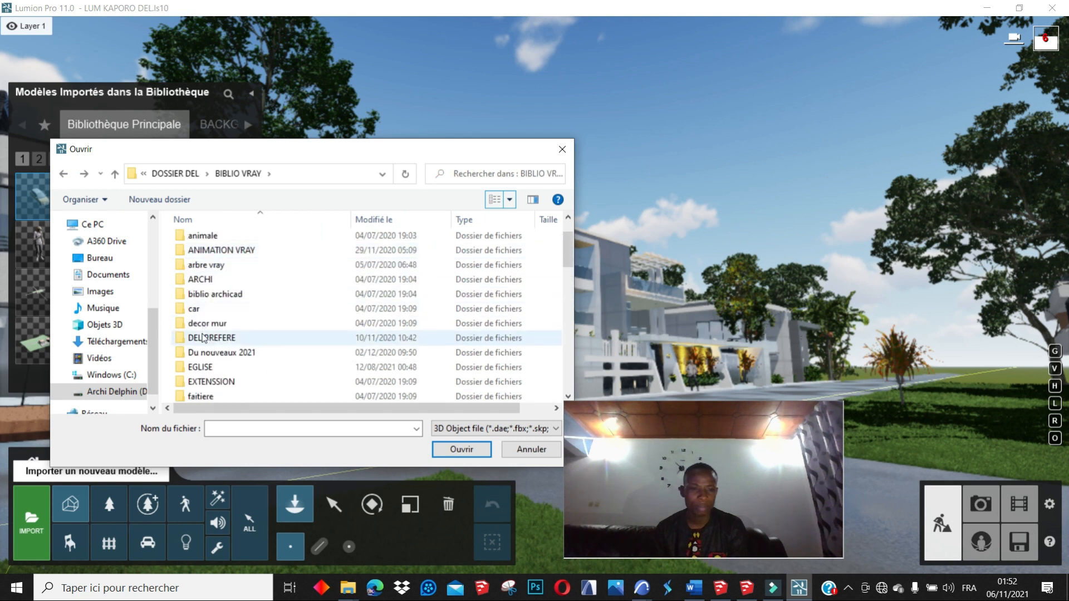
double_click(220, 338)
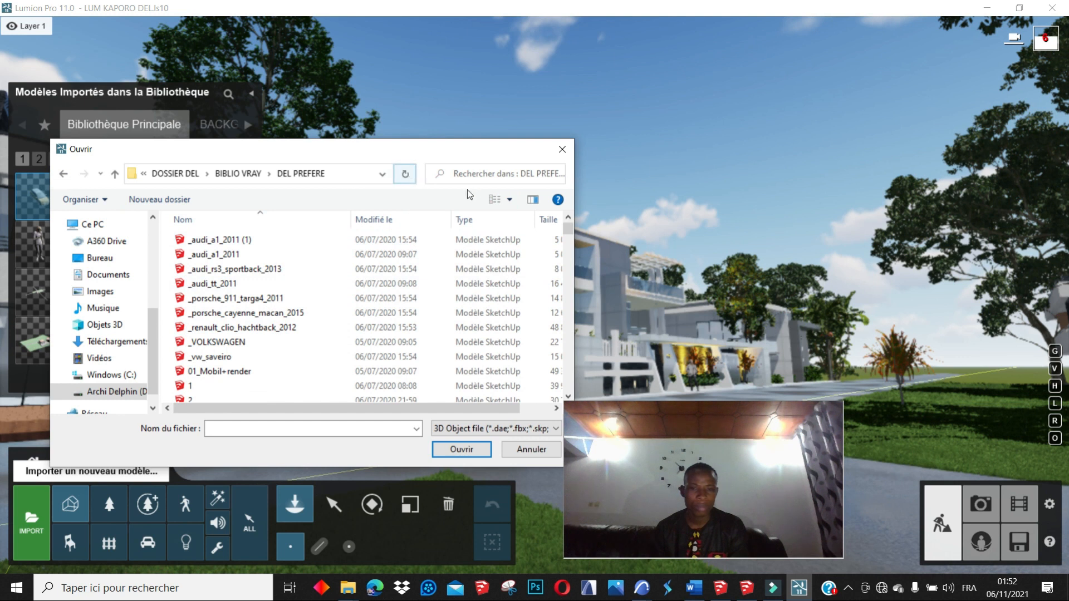
click(509, 199)
click(554, 105)
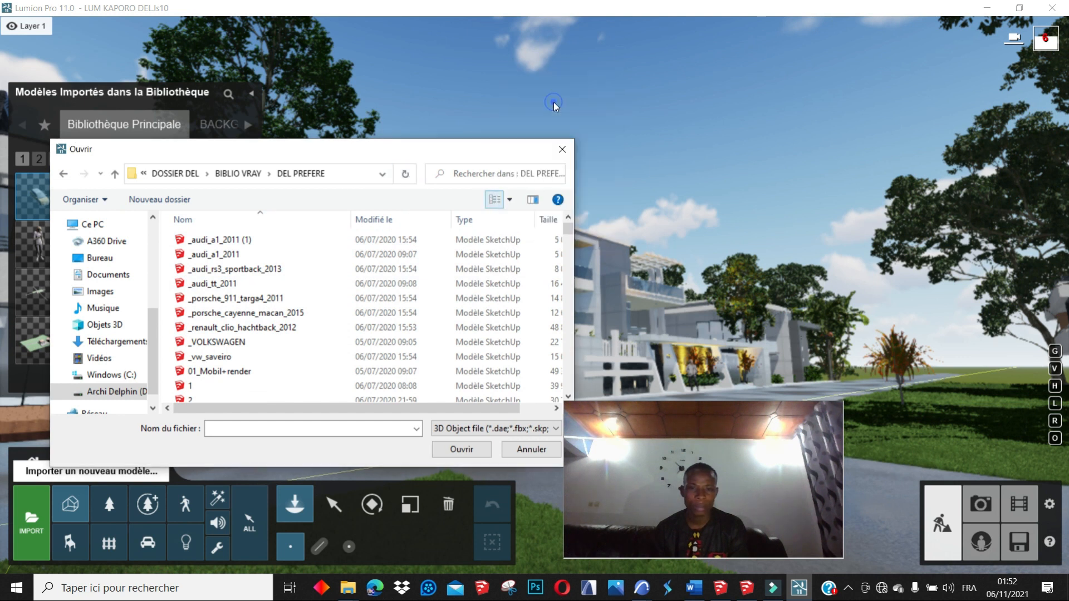
Step: Look through the model thumbnails in the DEL PREFERE folder for a vehicle to import
scroll(351, 280, down, 3)
scroll(350, 278, down, 7)
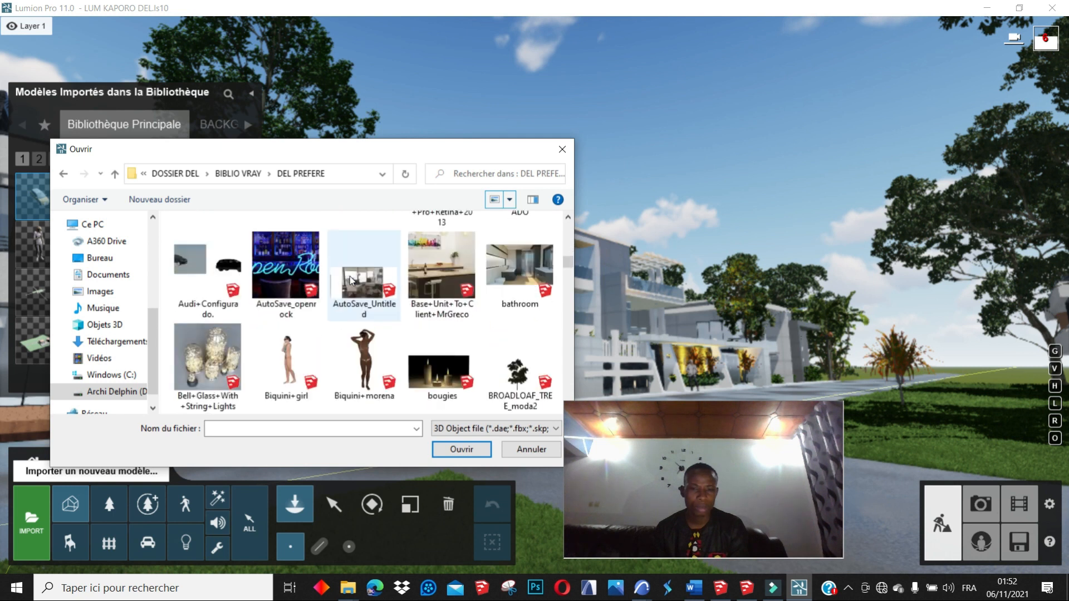
scroll(349, 277, down, 8)
scroll(350, 276, down, 8)
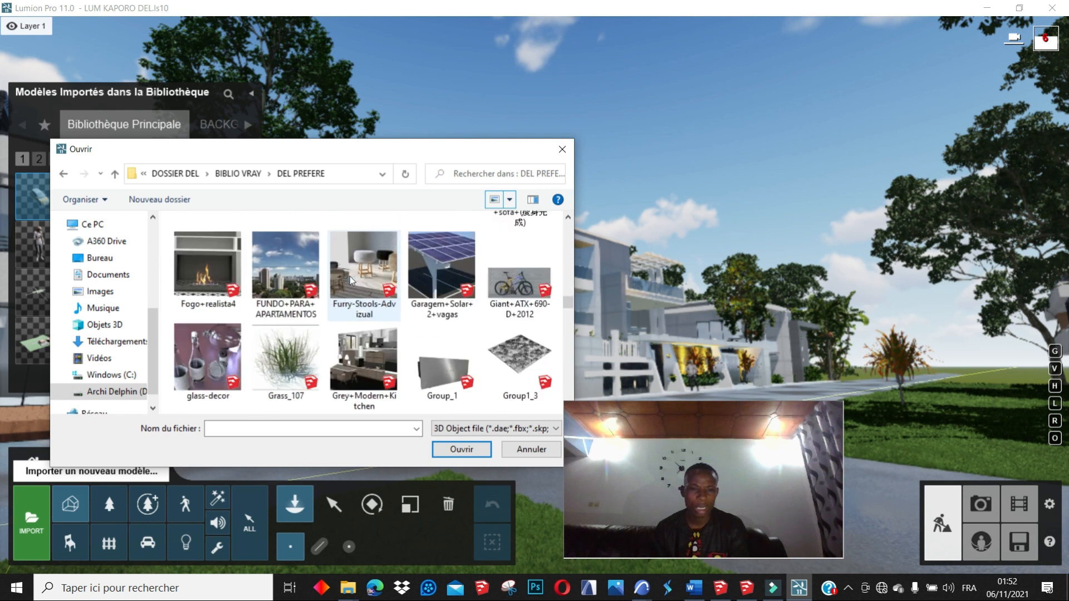
scroll(350, 277, down, 6)
scroll(350, 280, down, 10)
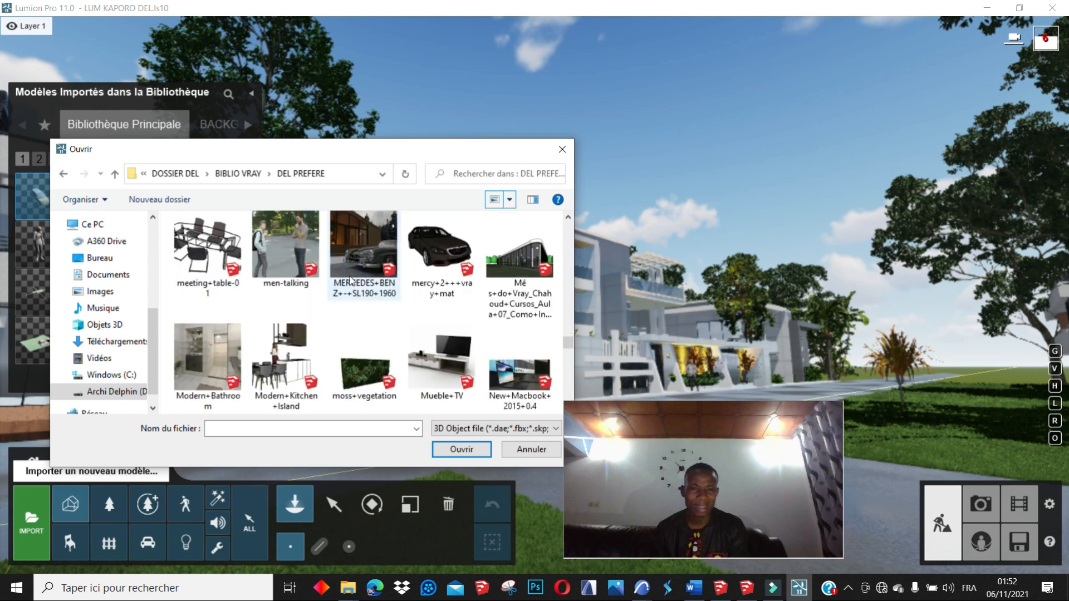
scroll(351, 280, down, 4)
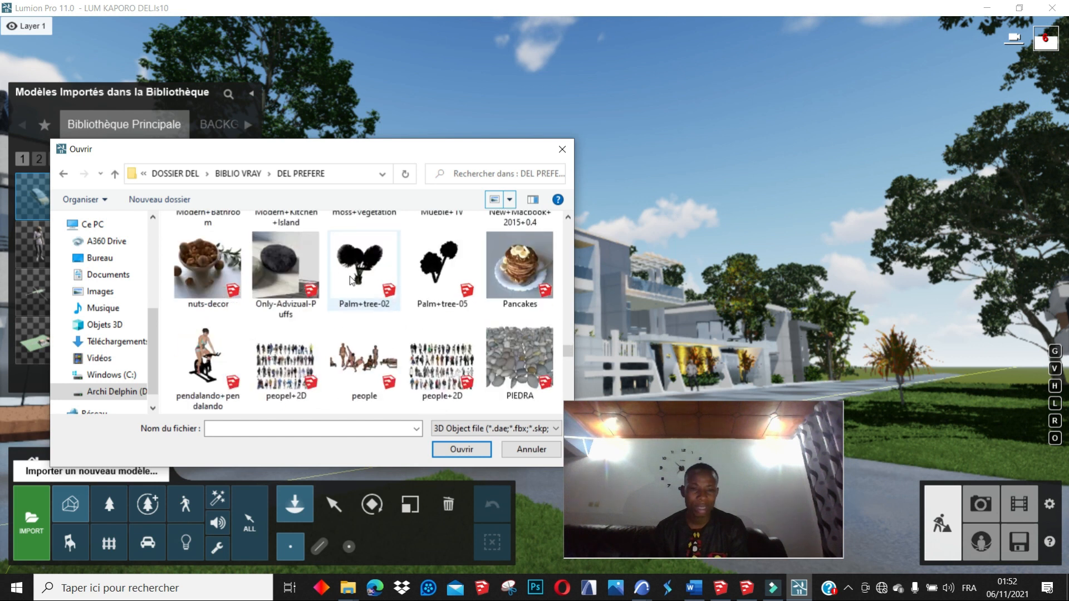
scroll(350, 278, down, 10)
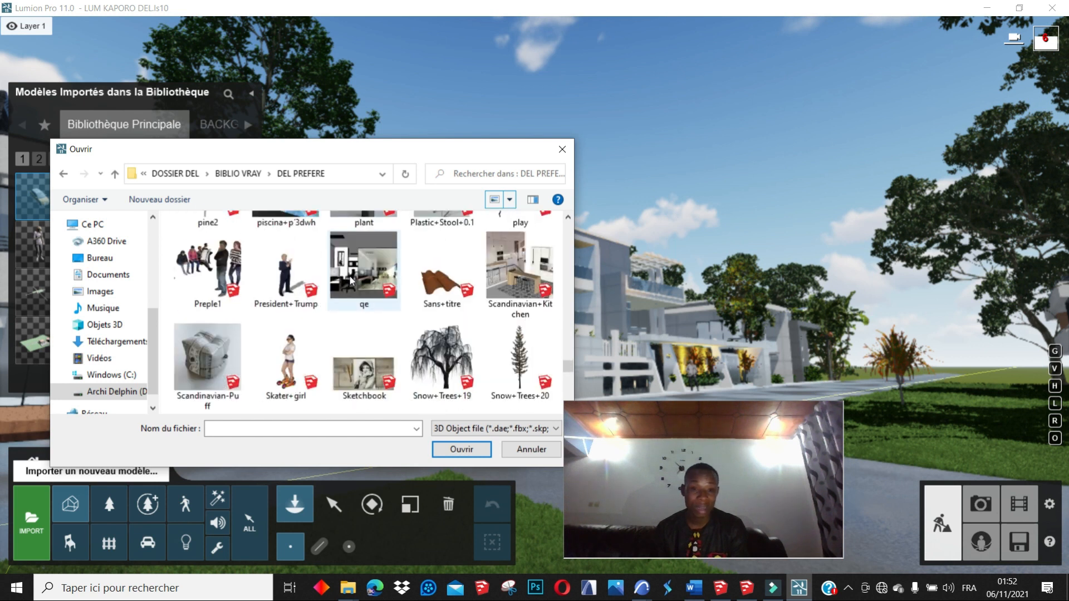
scroll(350, 276, down, 10)
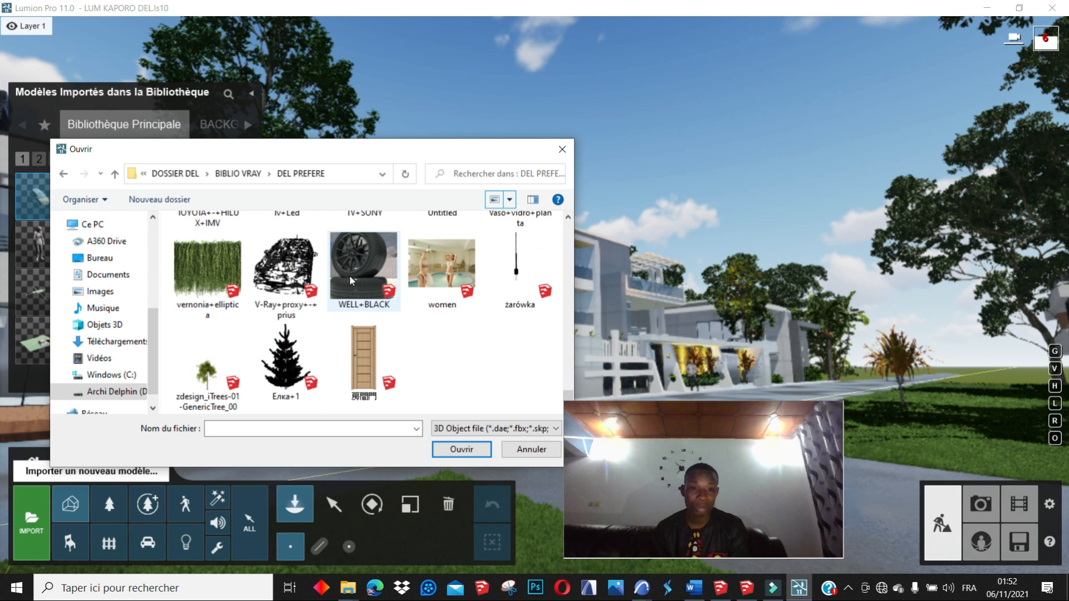
scroll(350, 276, up, 10)
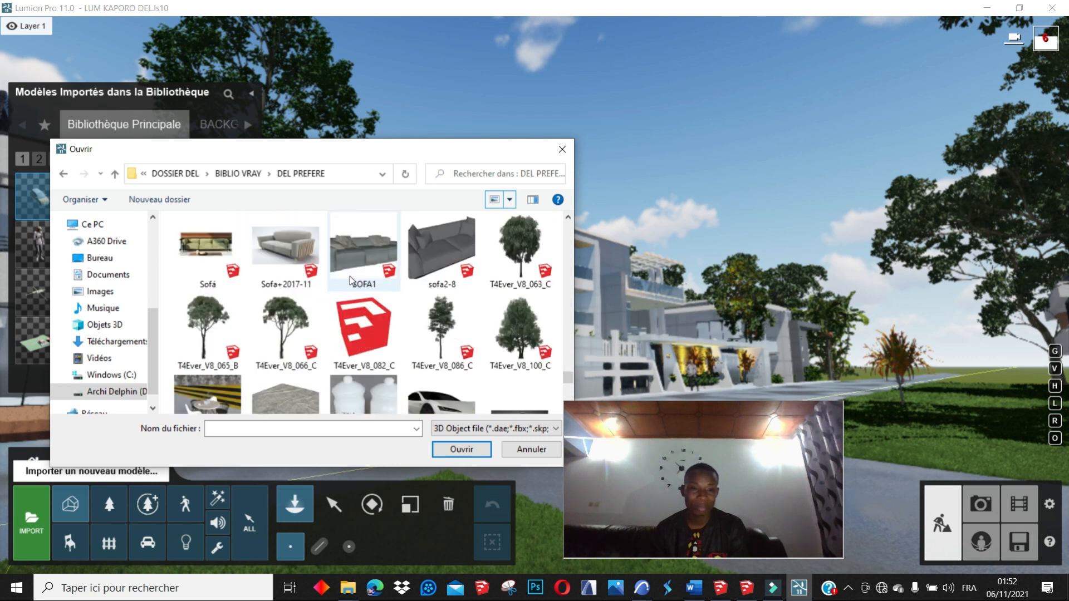
scroll(350, 276, up, 10)
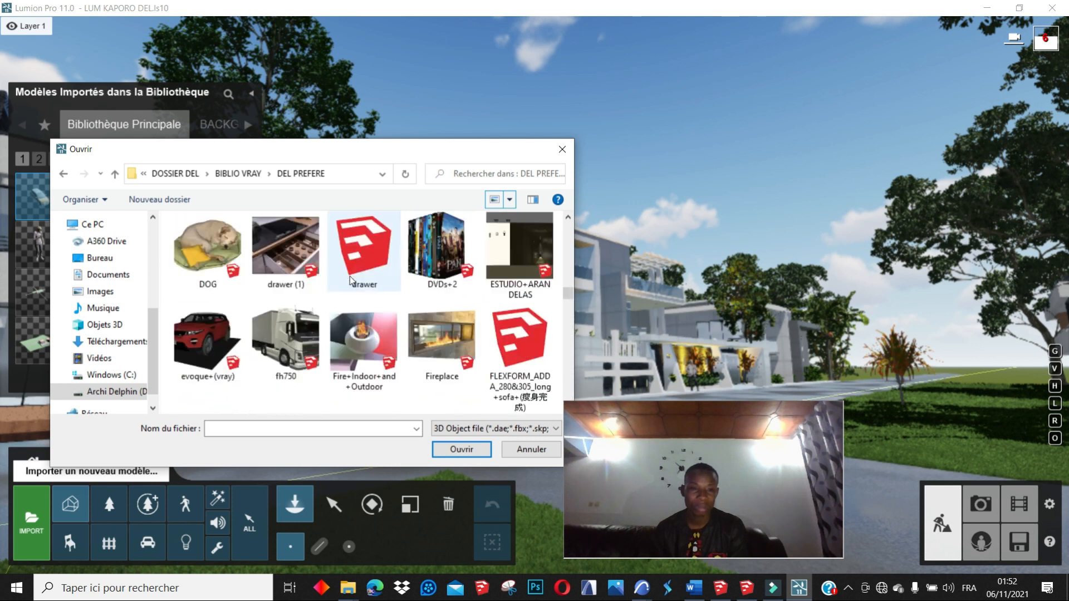
scroll(349, 277, up, 10)
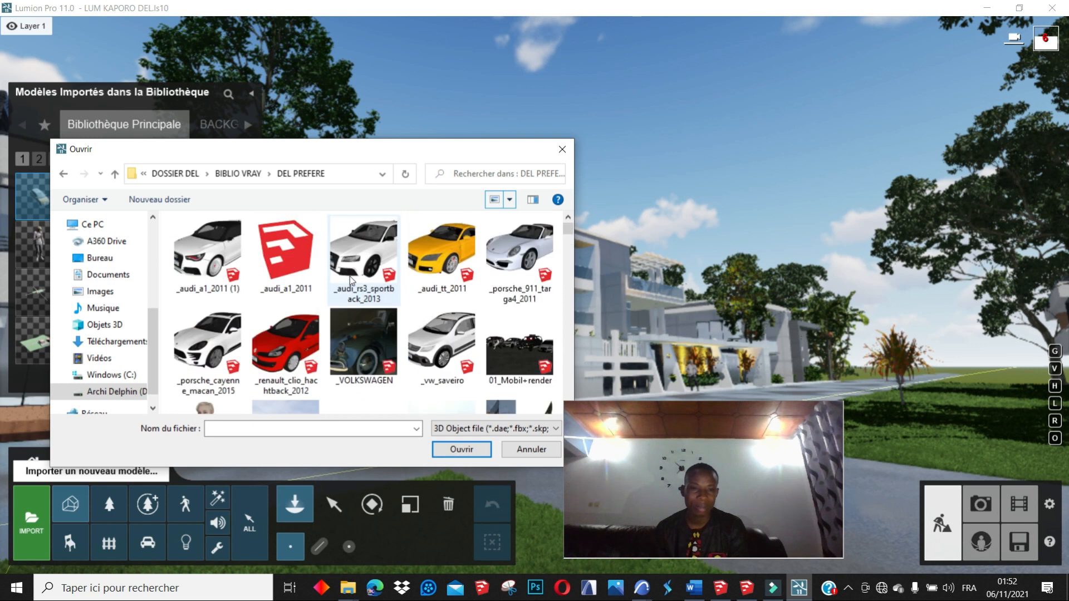
Step: Import the _vw_saveiro SketchUp model into the Bibliothèque Principale category under its existing name
click(201, 267)
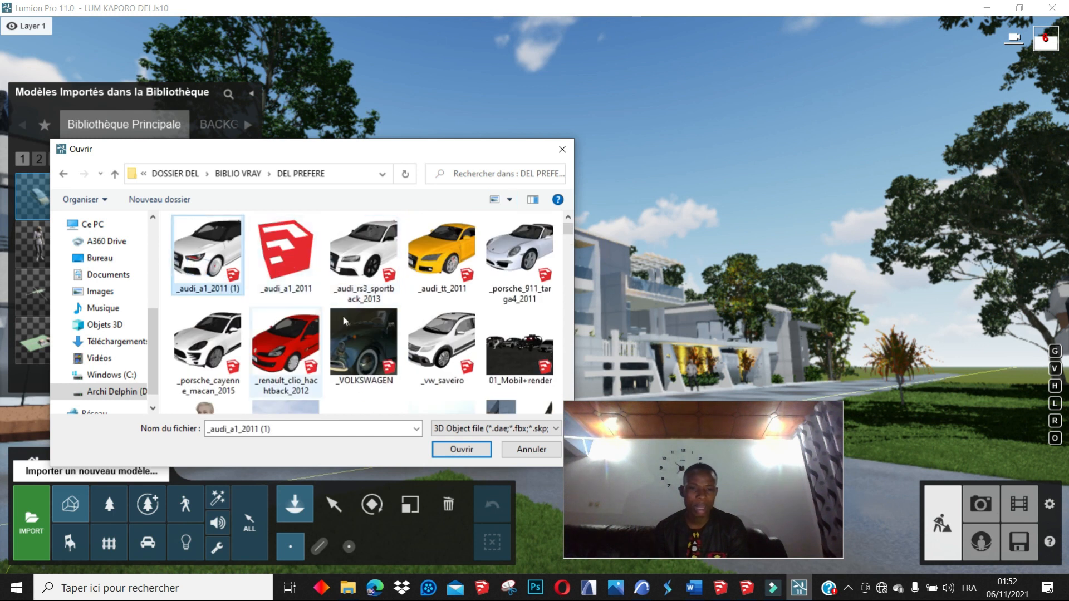
click(440, 342)
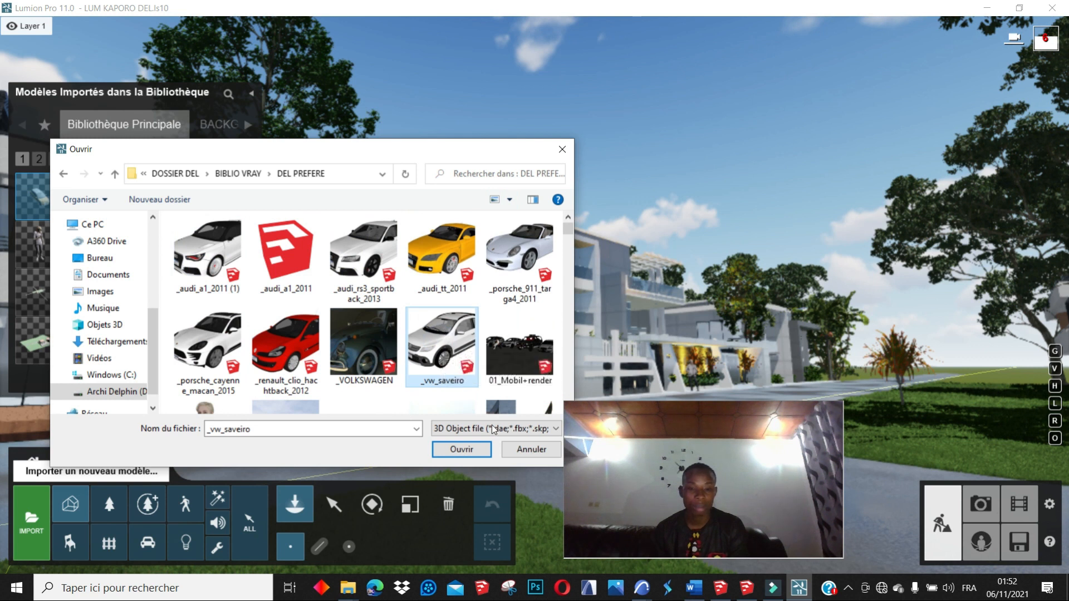
click(473, 450)
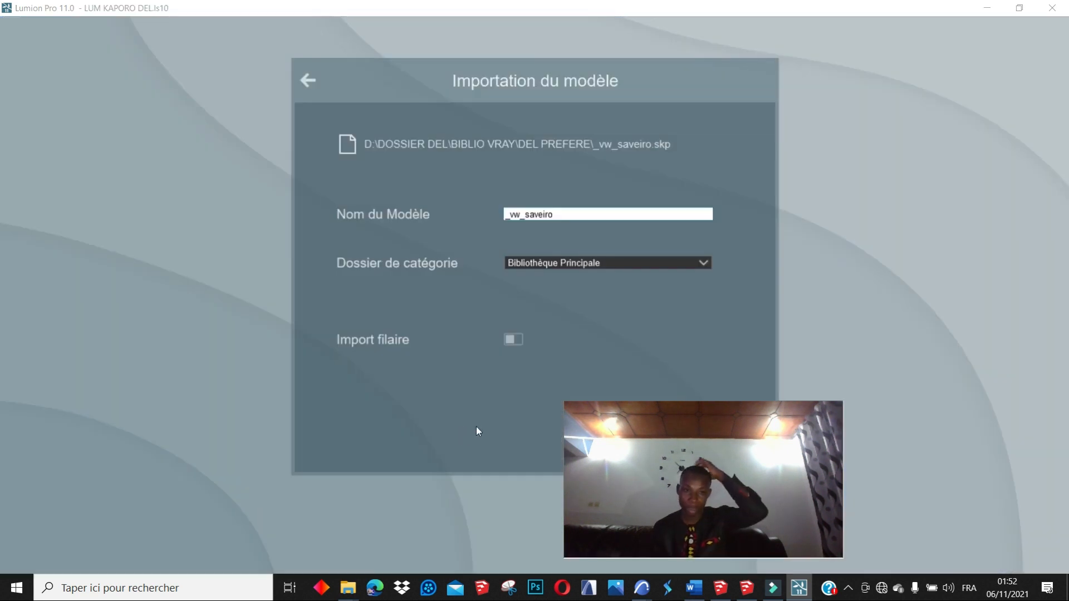
drag(725, 480, 897, 511)
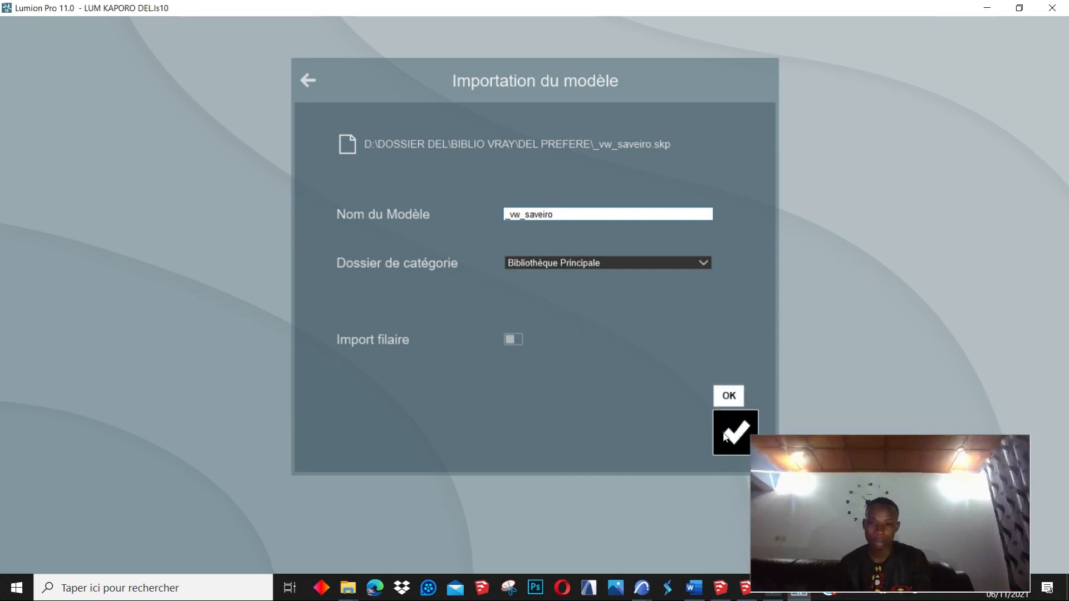
click(731, 434)
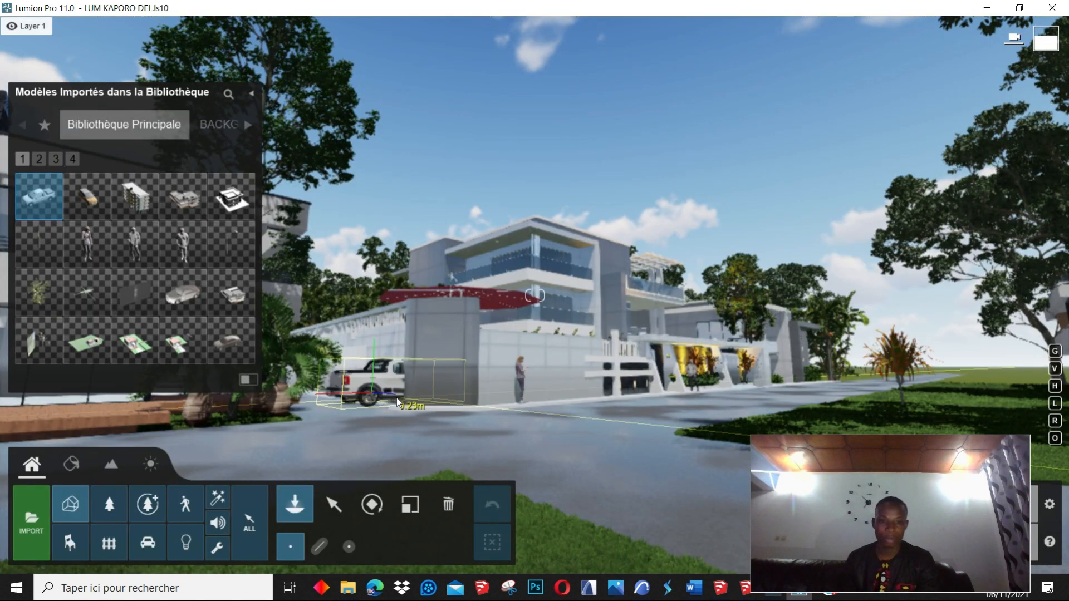
Step: Place the vw saveiro pickup on the road beyond the villa's entrance and shift it slightly along the roadway
drag(552, 444, 830, 398)
key(w)
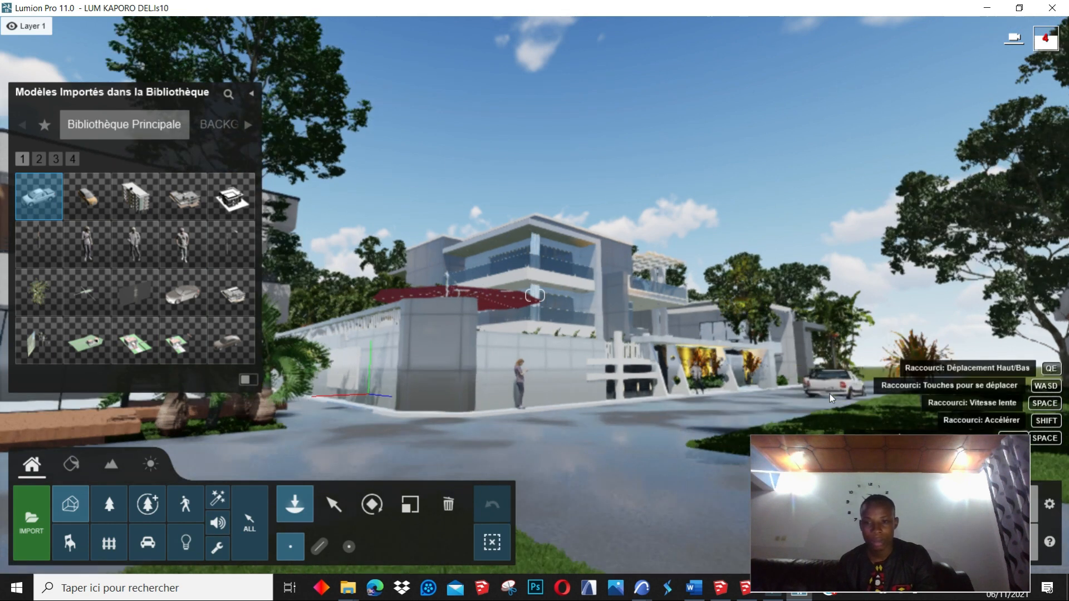
right_drag(829, 398, 869, 418)
right_drag(746, 332, 782, 348)
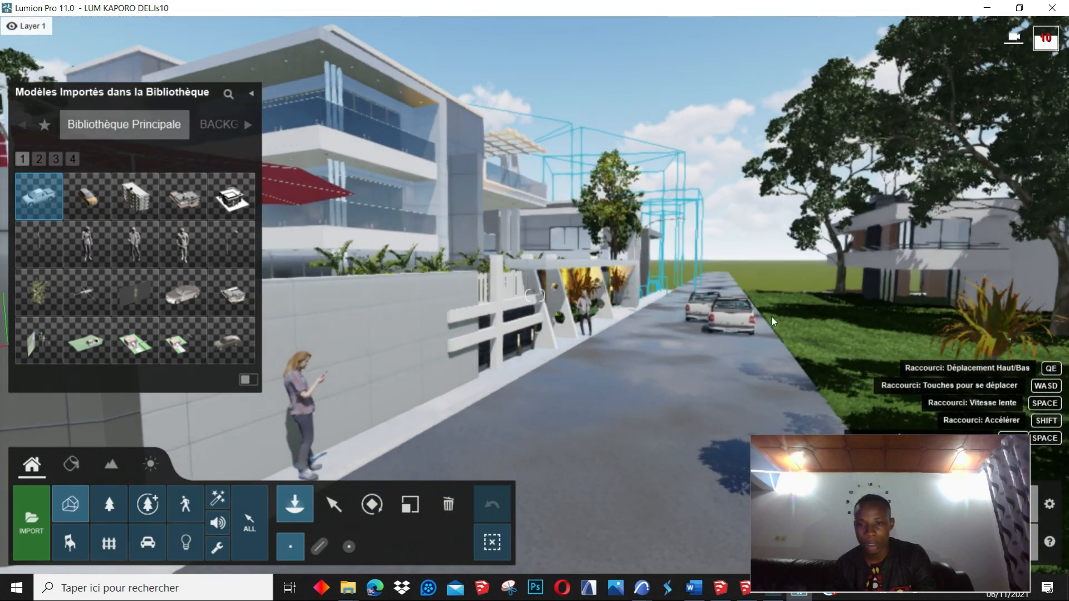
key(w)
key(w)
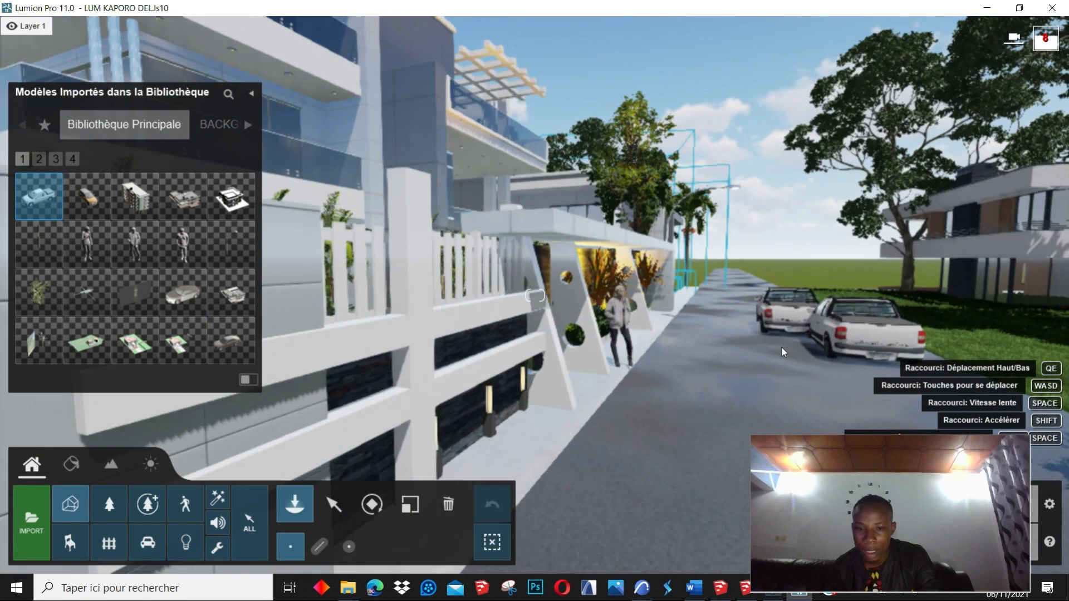
click(345, 499)
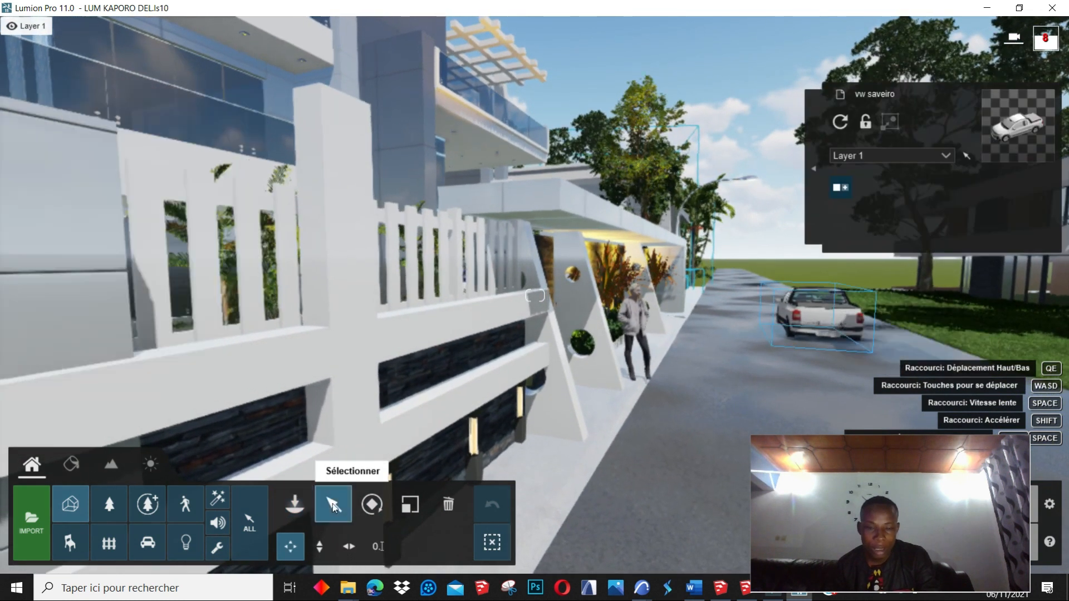
click(813, 329)
mouse_move(813, 329)
mouse_down()
mouse_move(831, 321)
mouse_move(799, 343)
mouse_up()
Step: Raise the pickup vertically until its wheels rest on the road surface instead of sinking into it
key(w)
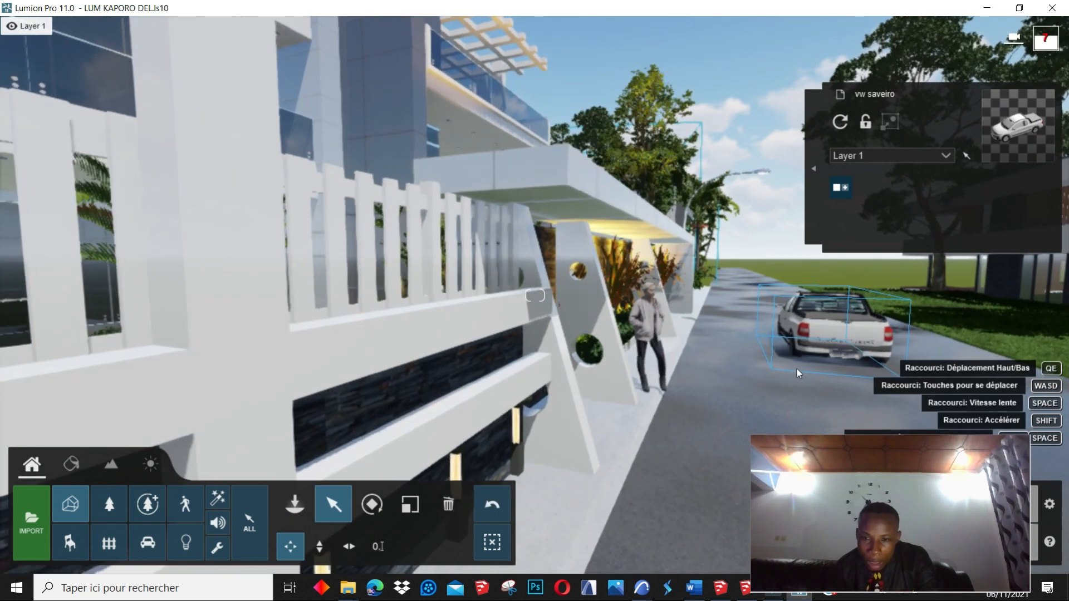
key(d)
key(w)
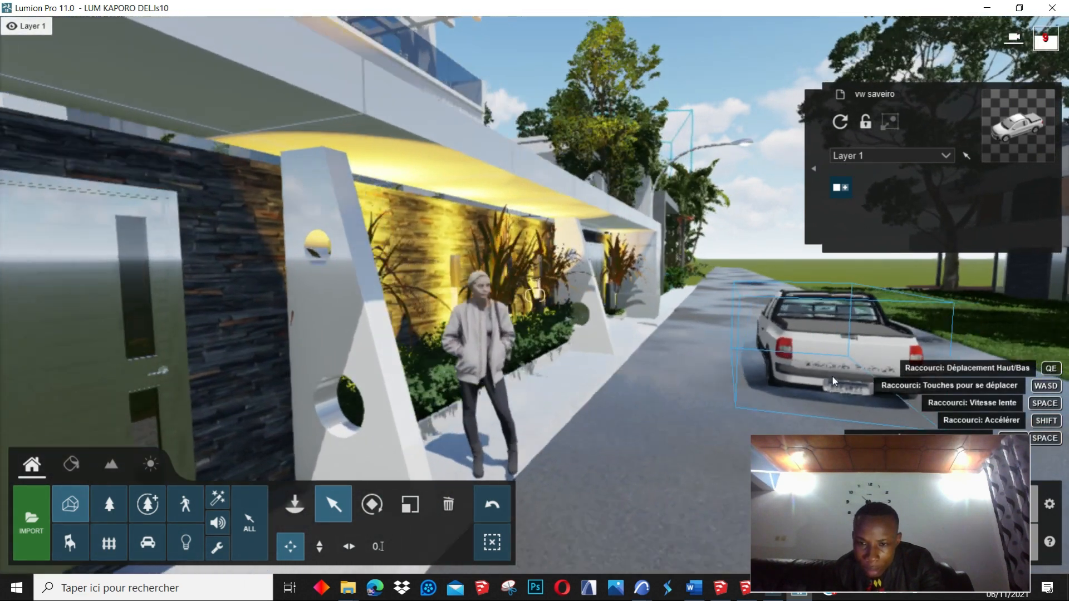
key(d)
right_drag(833, 376, 705, 375)
key(d)
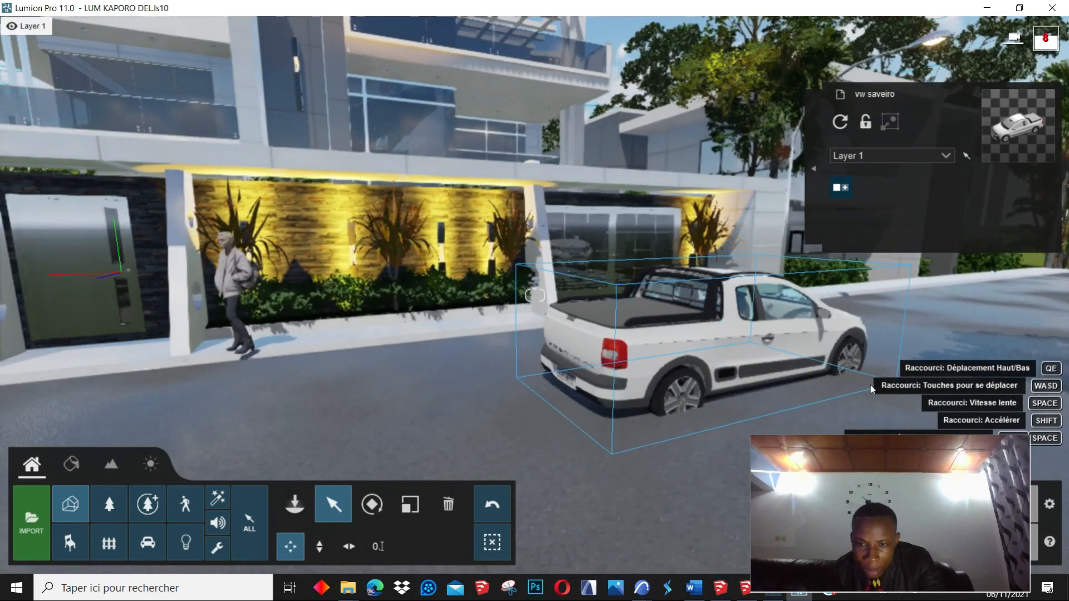
click(329, 550)
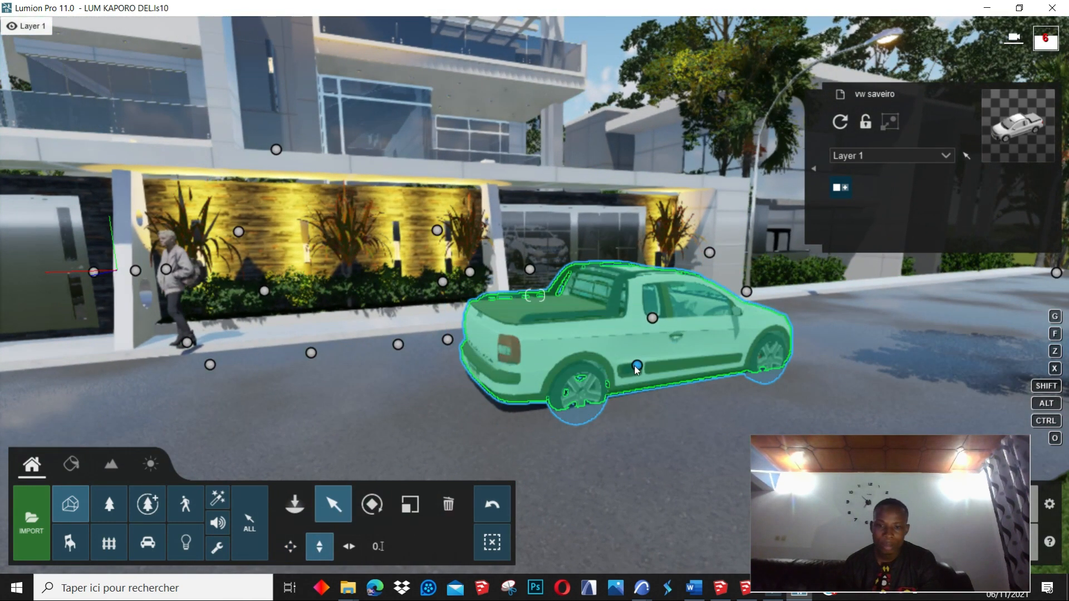
drag(637, 366, 639, 387)
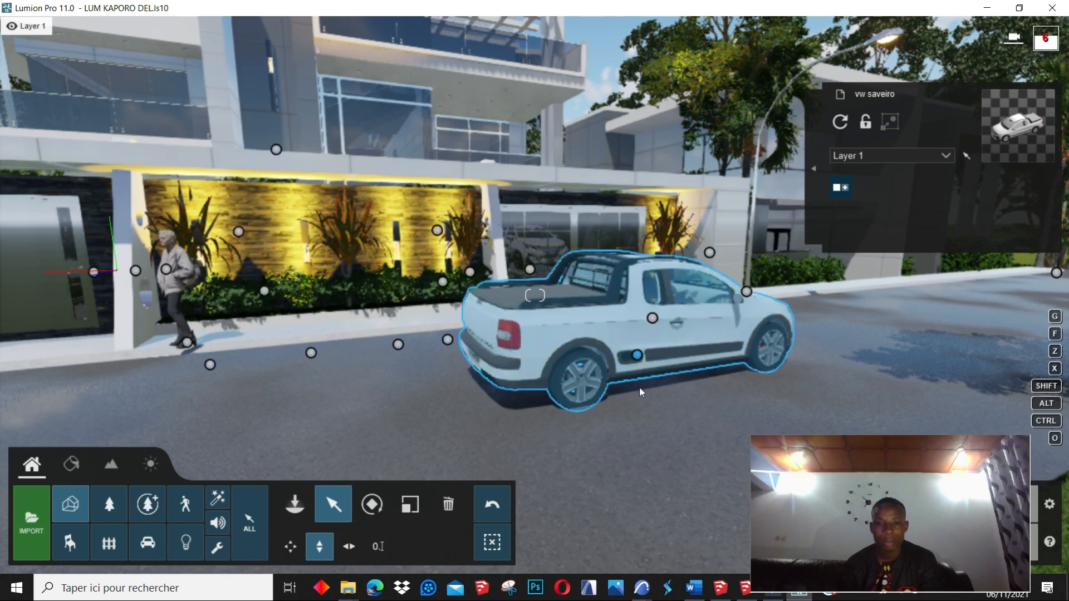
Step: Apply a Standard material to the pickup's white body, increase its Réflectivité and set Brillant to 1.2
key(s)
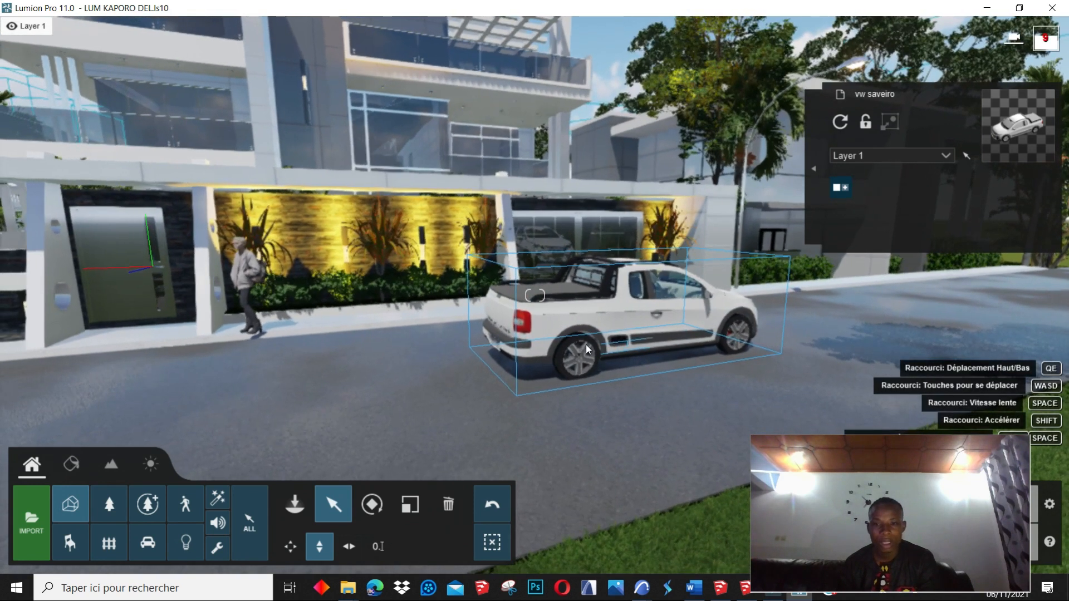
key(w)
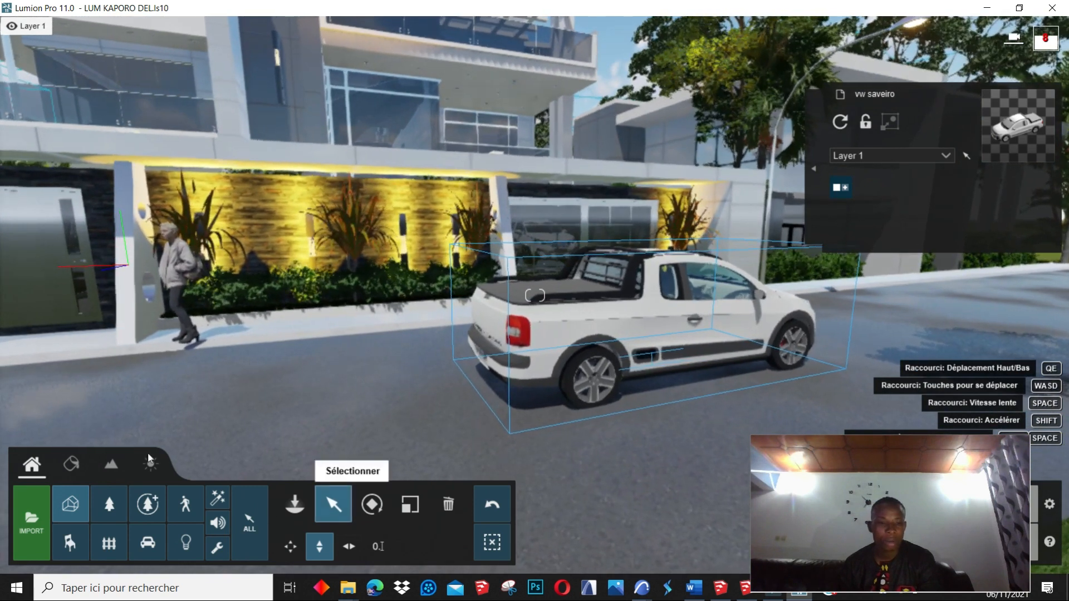
click(71, 464)
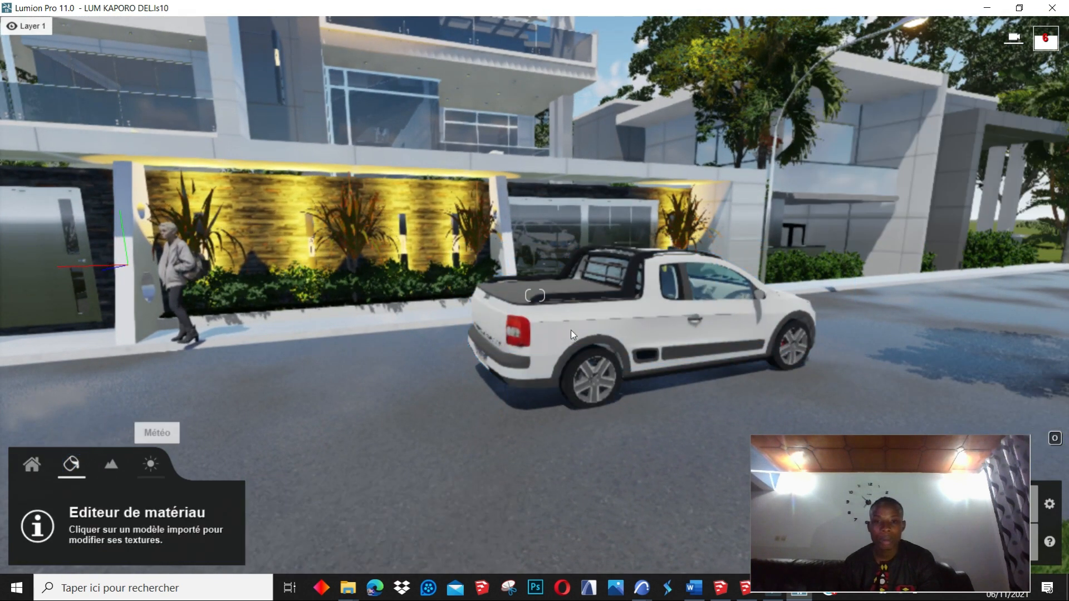
click(618, 335)
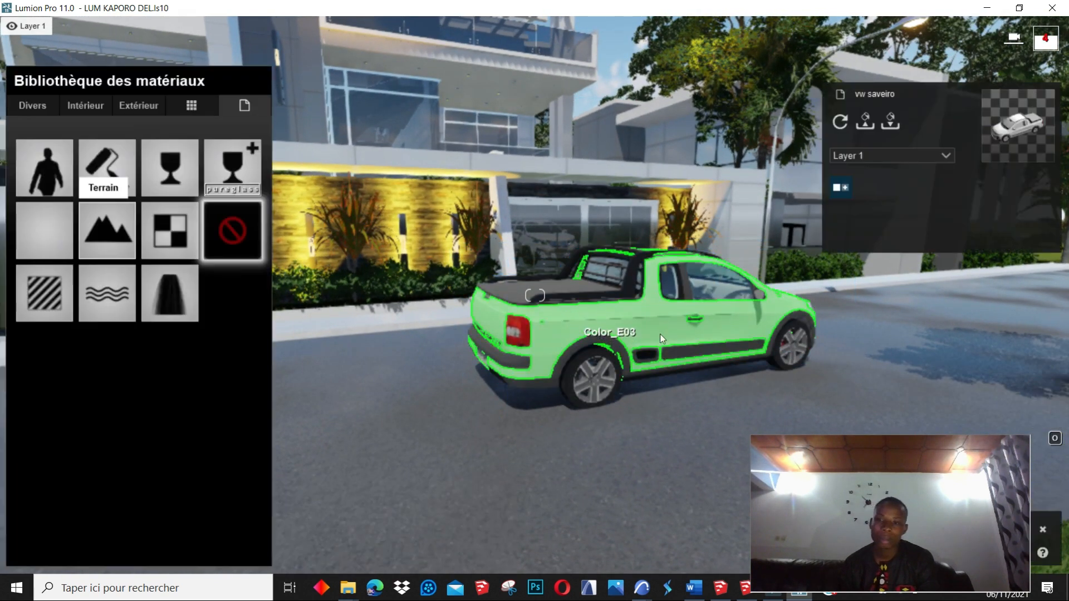
click(46, 294)
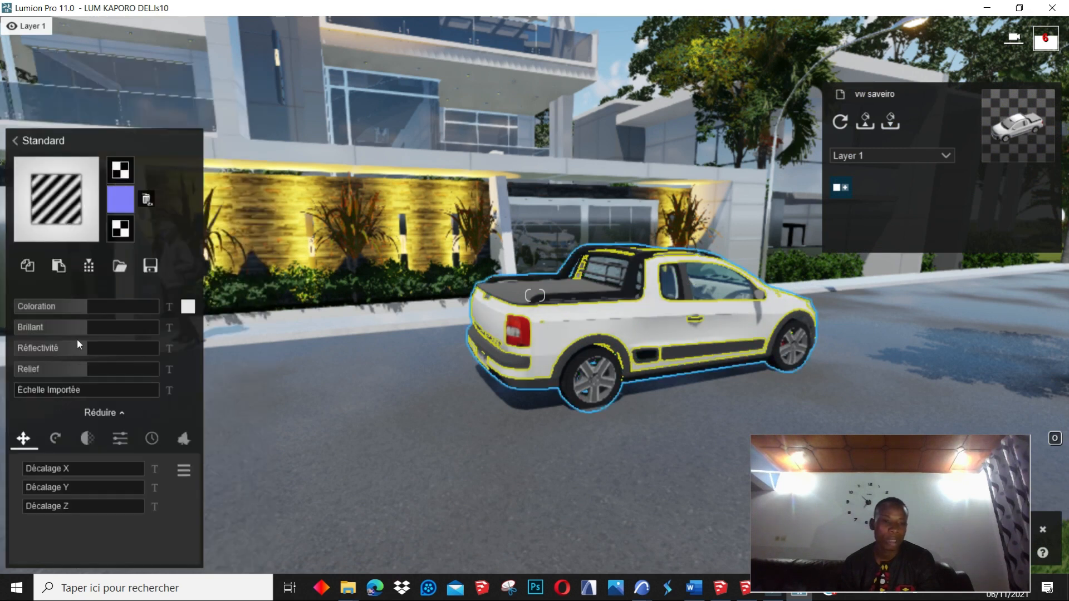
drag(92, 349, 116, 350)
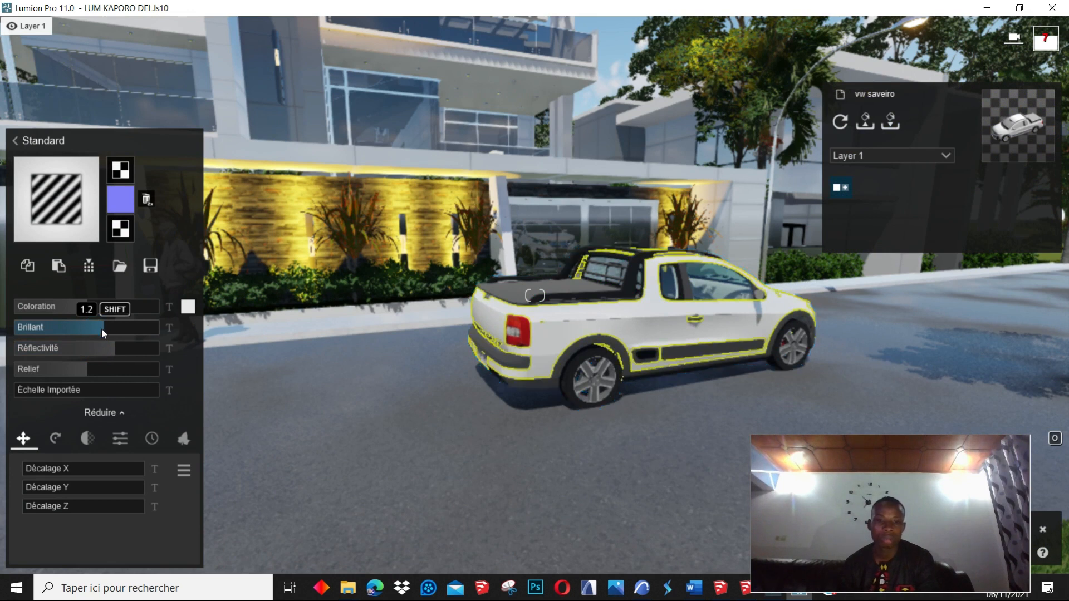
Step: Apply the Interior Volume Glass 001 material to the pickup's front side window
click(713, 287)
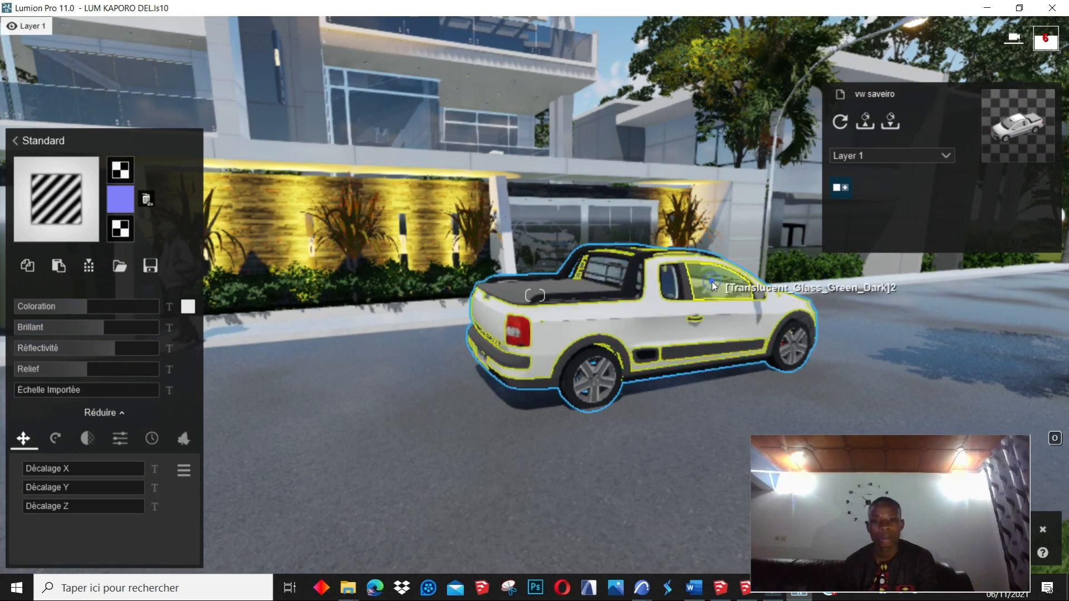
click(58, 215)
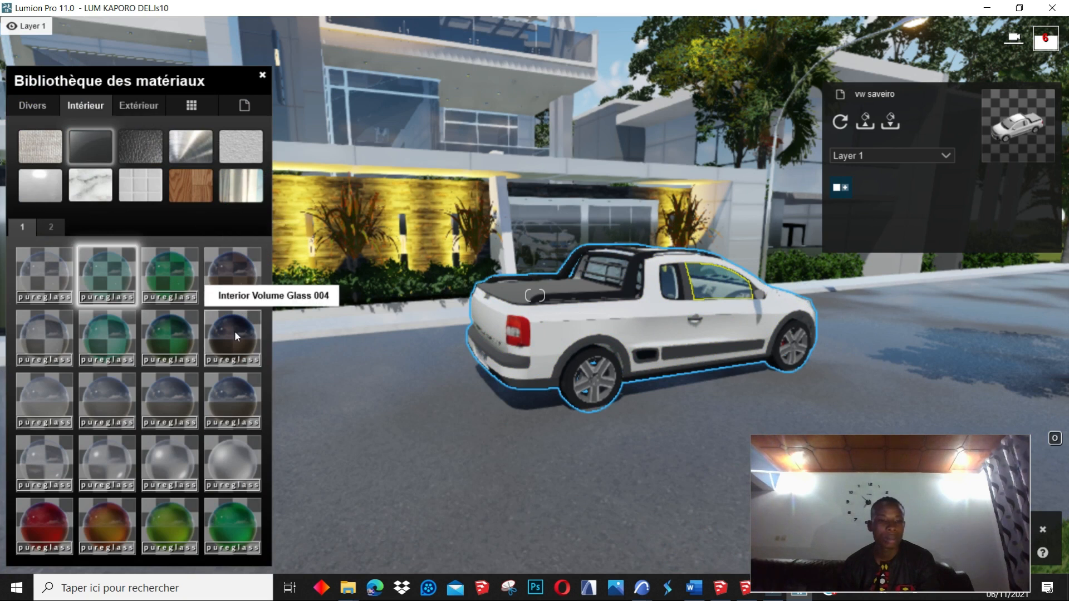
click(43, 339)
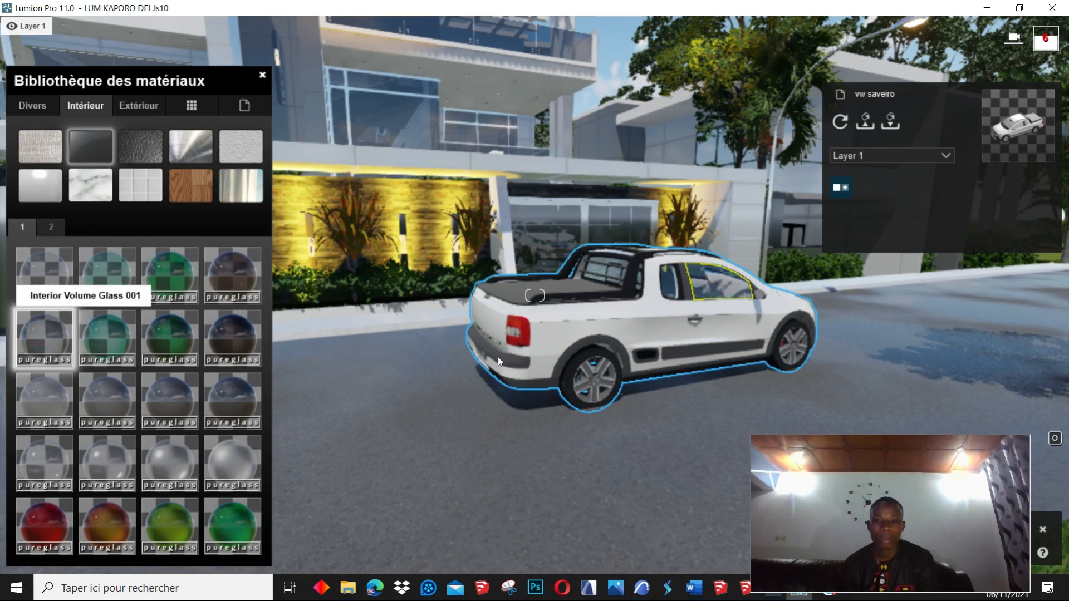
Step: Apply the Leather 006C 1024 material to the pickup's dark grey plastic trim and bumper
click(568, 291)
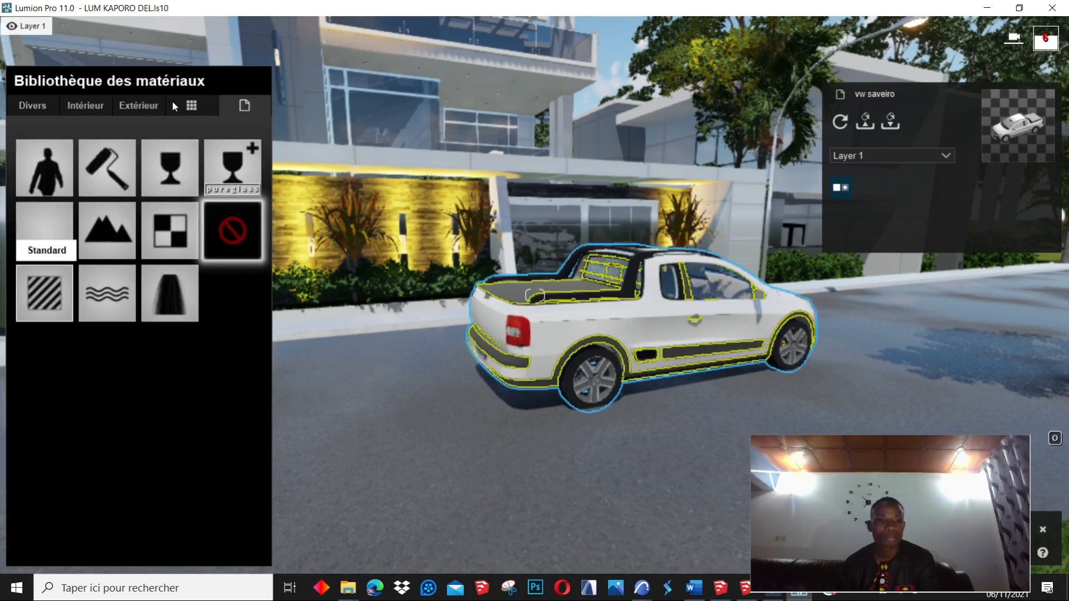
click(138, 107)
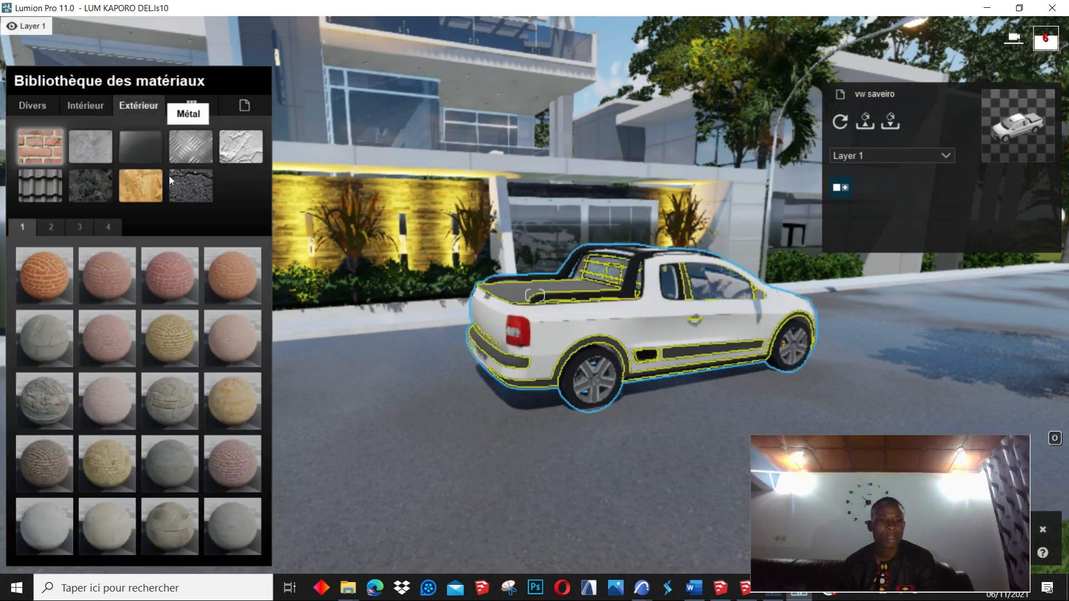
click(75, 104)
click(152, 144)
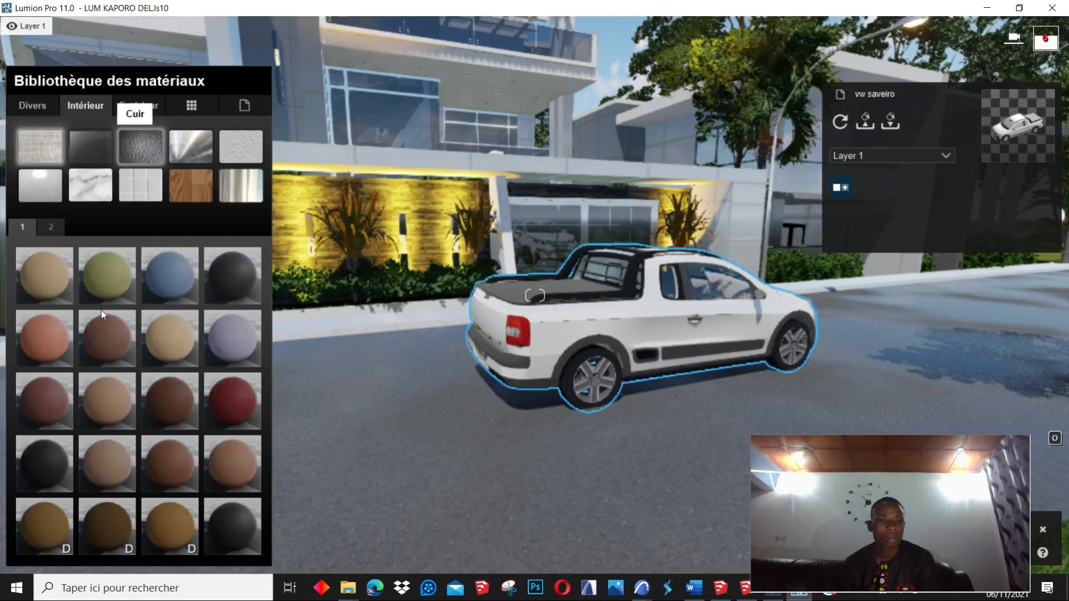
click(219, 274)
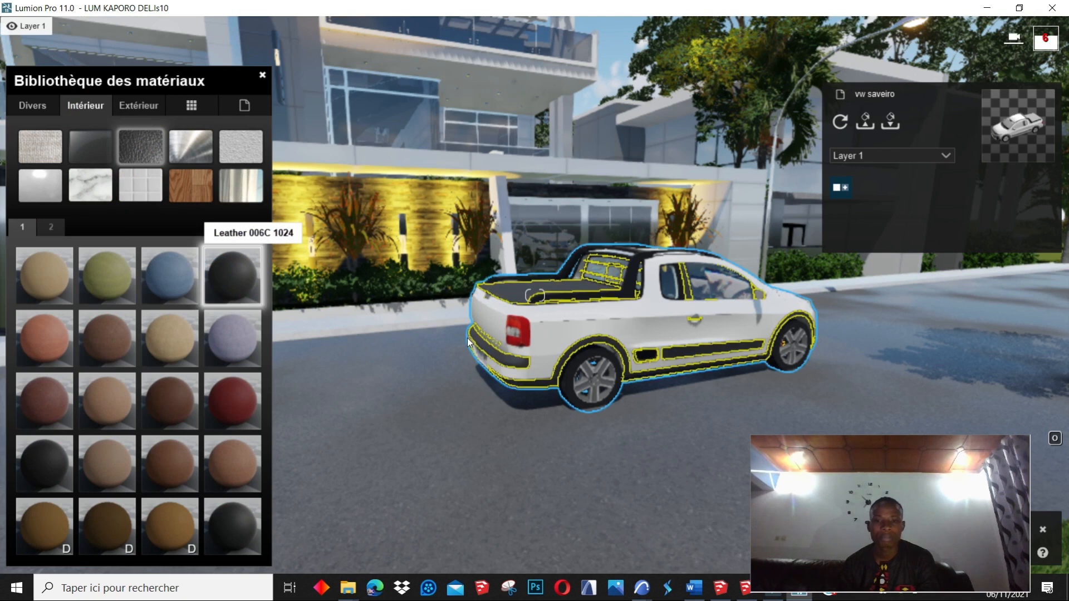
click(530, 333)
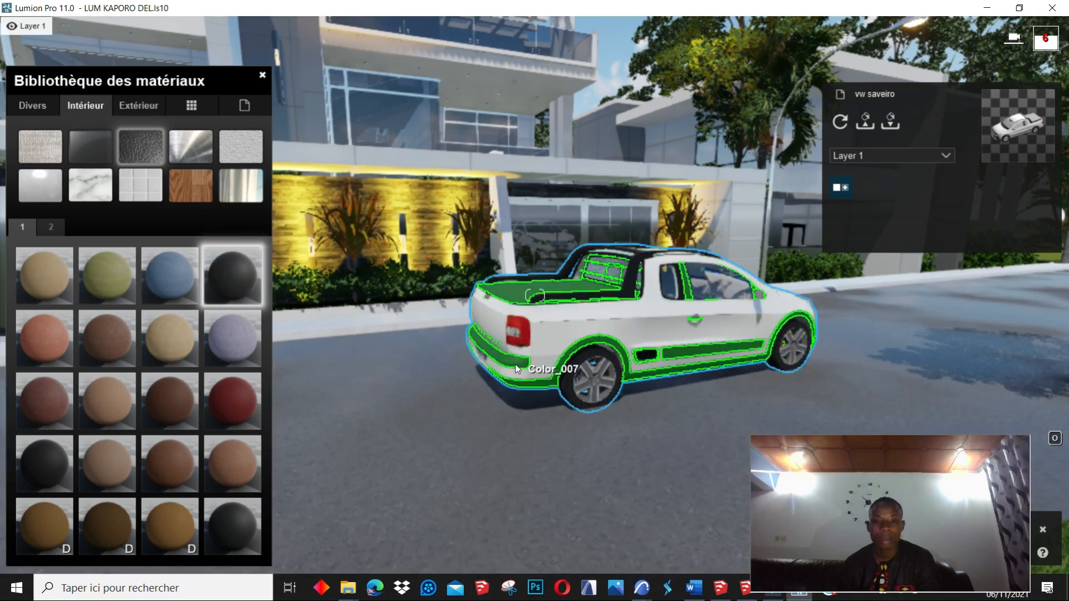
Step: Give the pickup's black roll bar and rails a Standard material and load metal noir 2.lnm from the materiaux folder into it
click(631, 283)
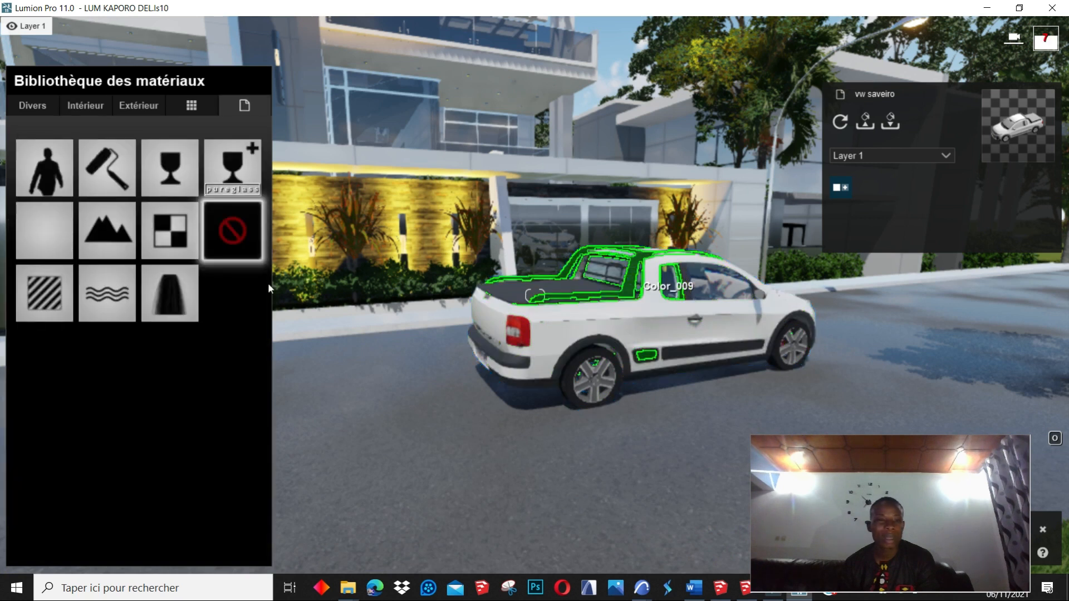
click(54, 286)
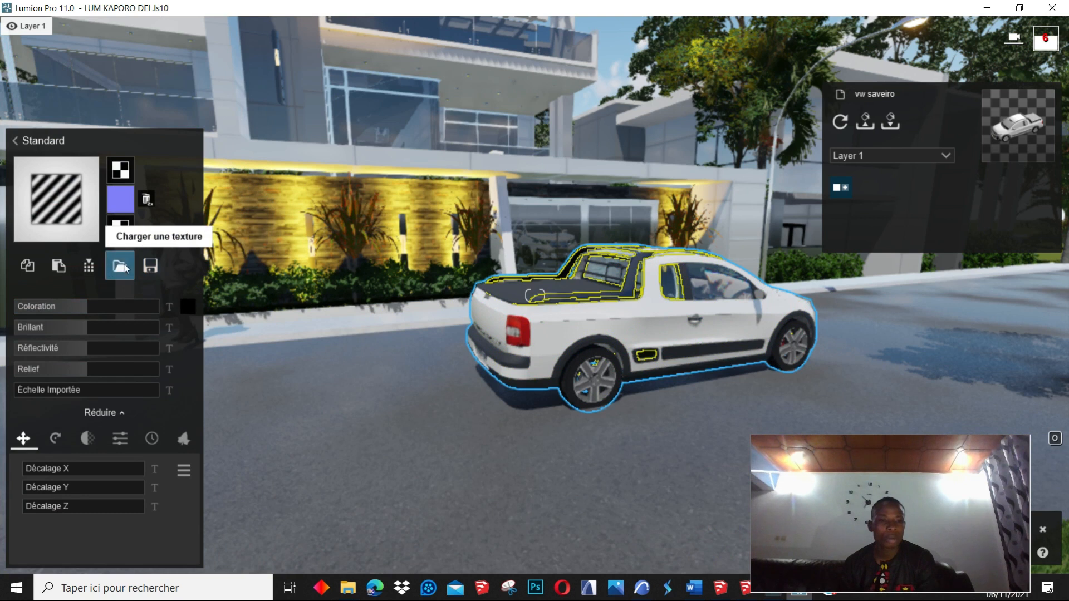
click(120, 266)
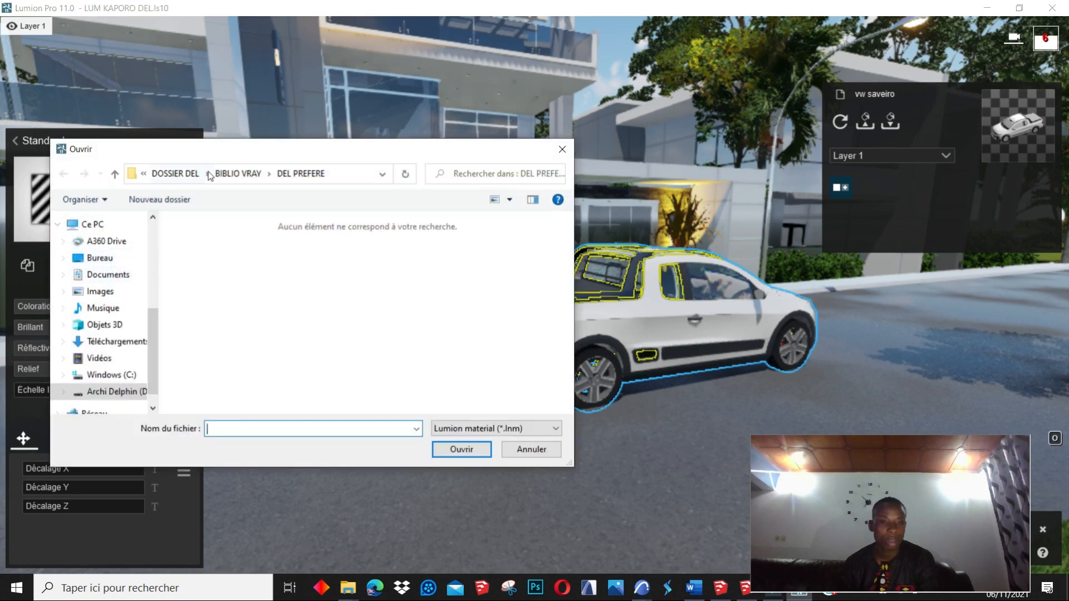
click(185, 176)
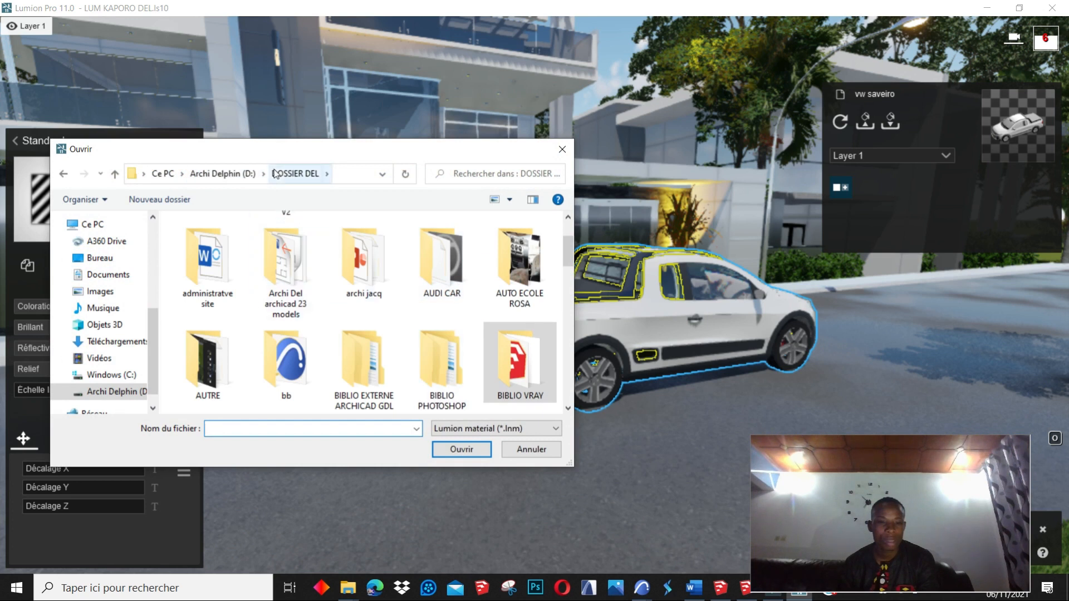
scroll(394, 315, down, 10)
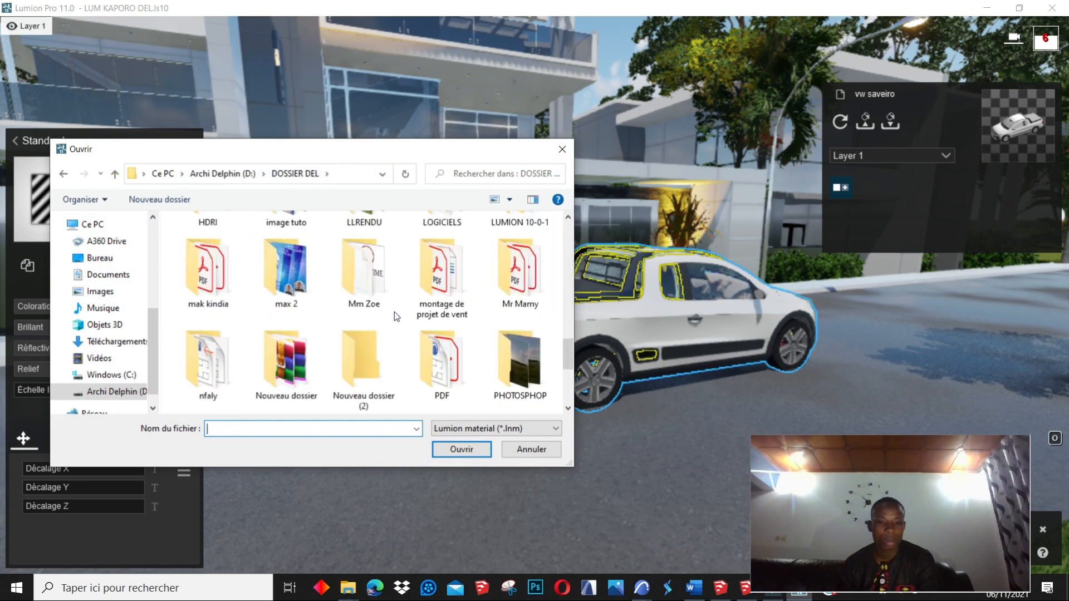
double_click(224, 397)
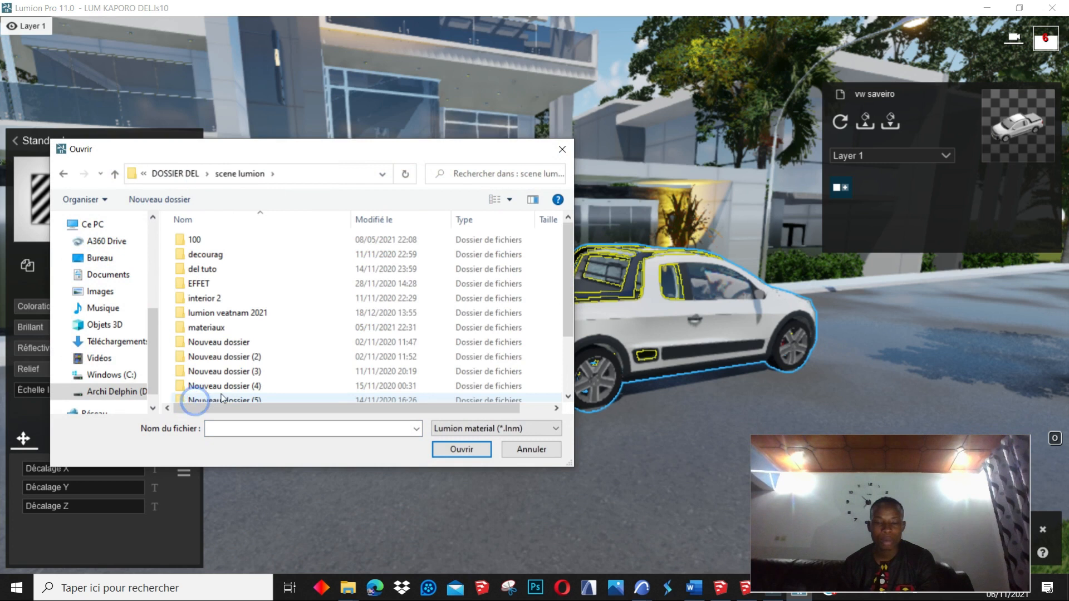
double_click(226, 327)
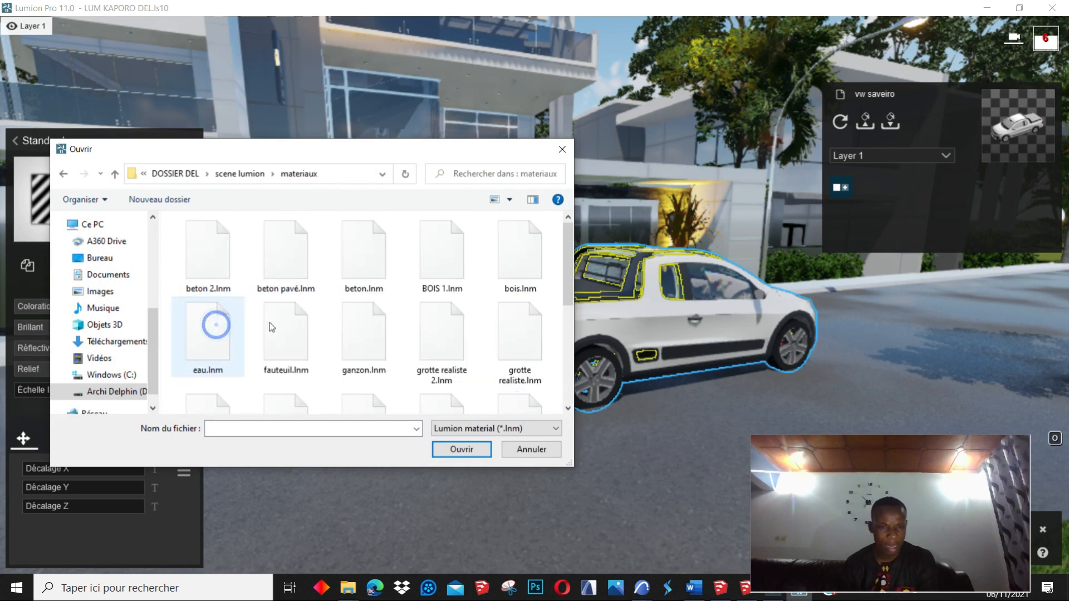
scroll(391, 328, down, 1)
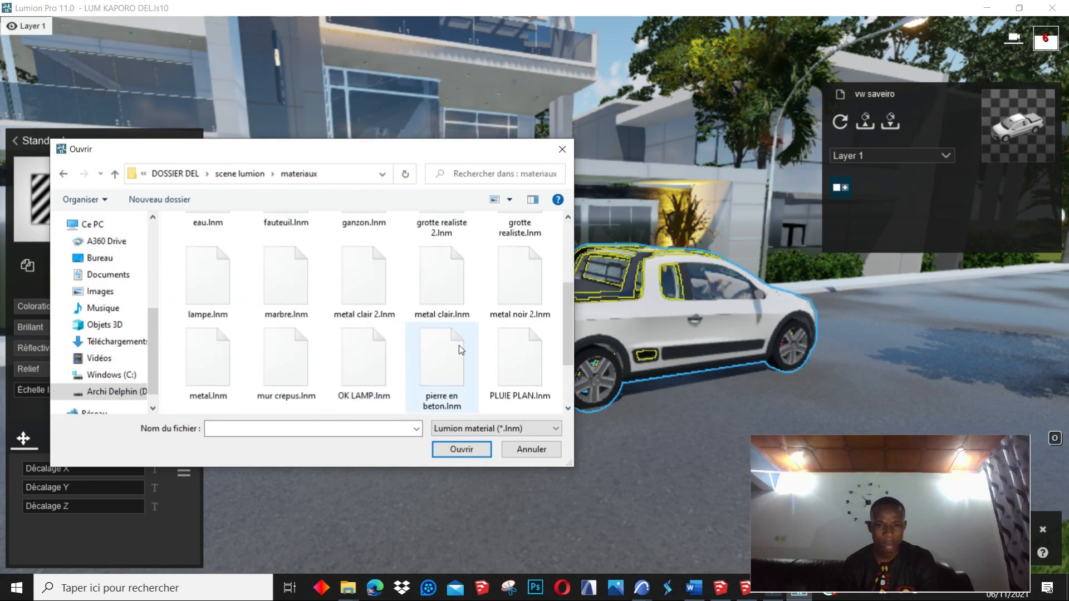
click(524, 295)
click(461, 449)
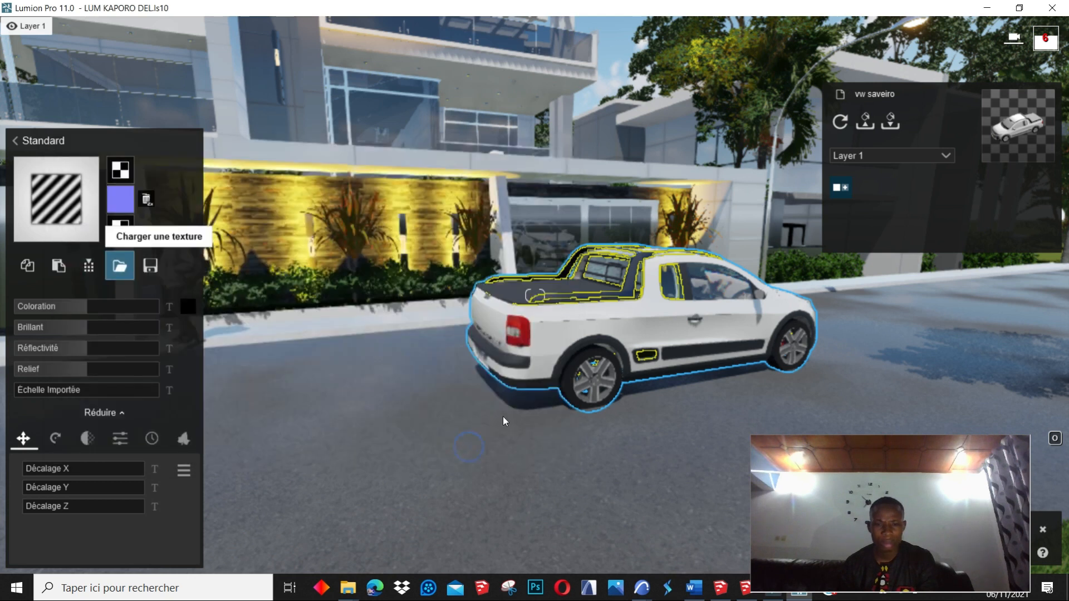
Step: Try a material from the Intérieur Cuir category on the pickup's tyres and discard the unsaved material edits
scroll(662, 324, up, 5)
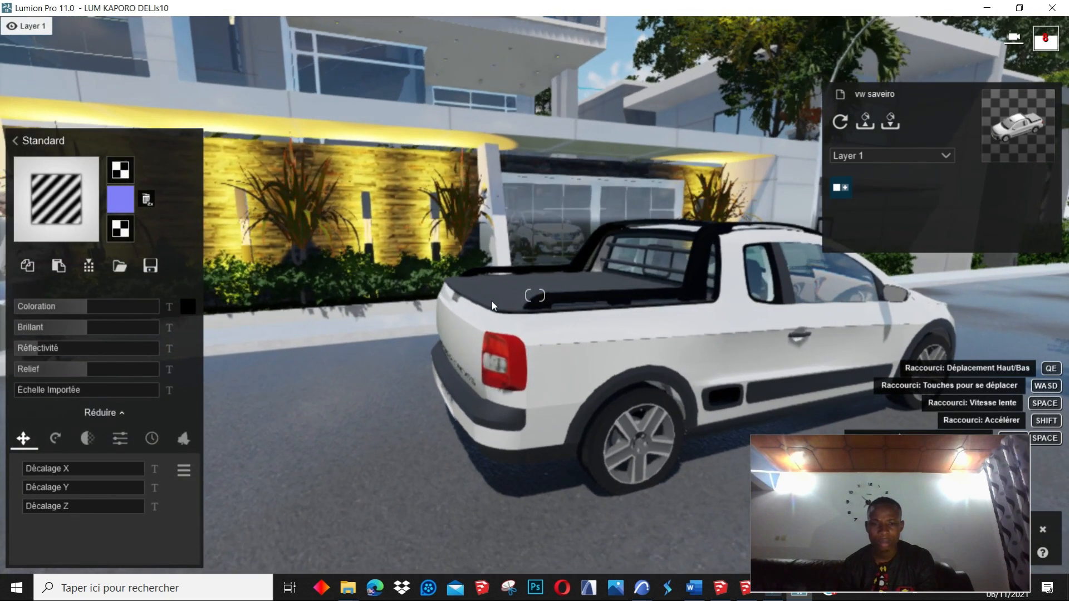
click(616, 421)
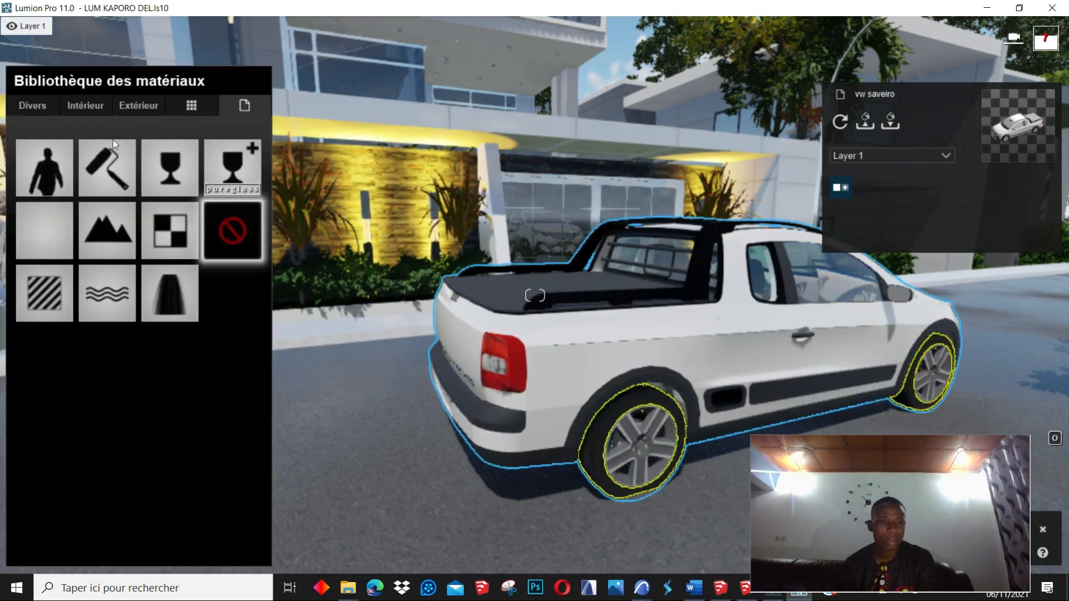
click(102, 109)
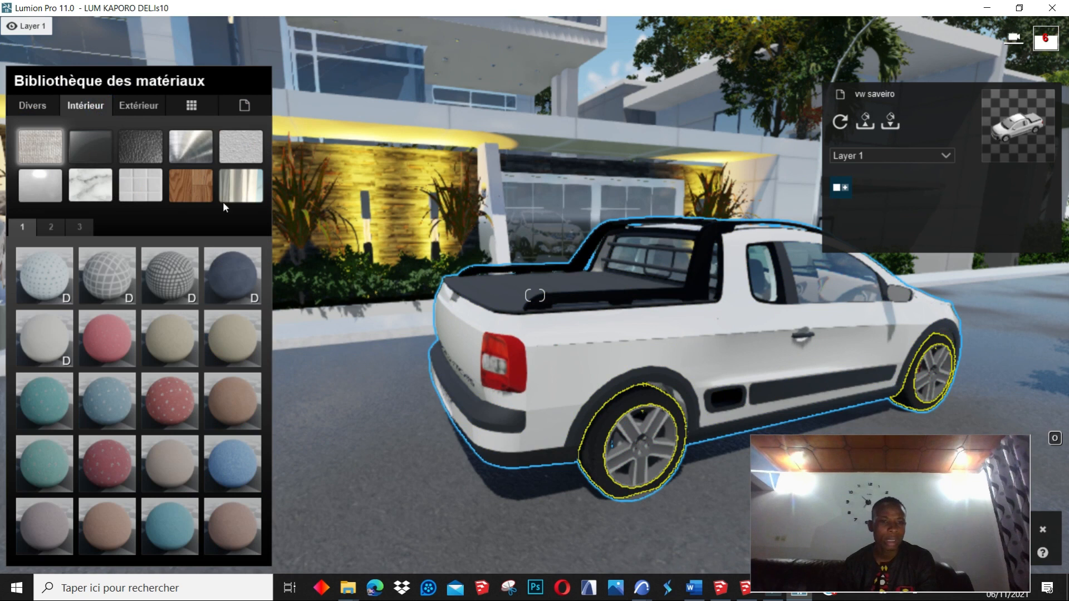
click(127, 148)
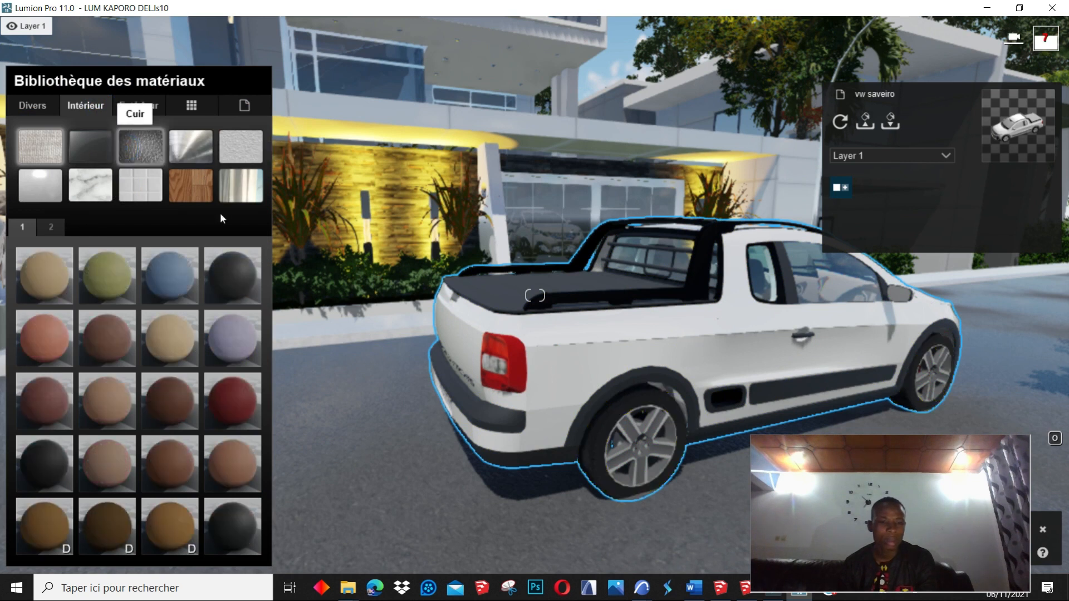
click(247, 281)
right_drag(688, 471, 658, 416)
scroll(624, 386, up, 2)
scroll(622, 376, up, 4)
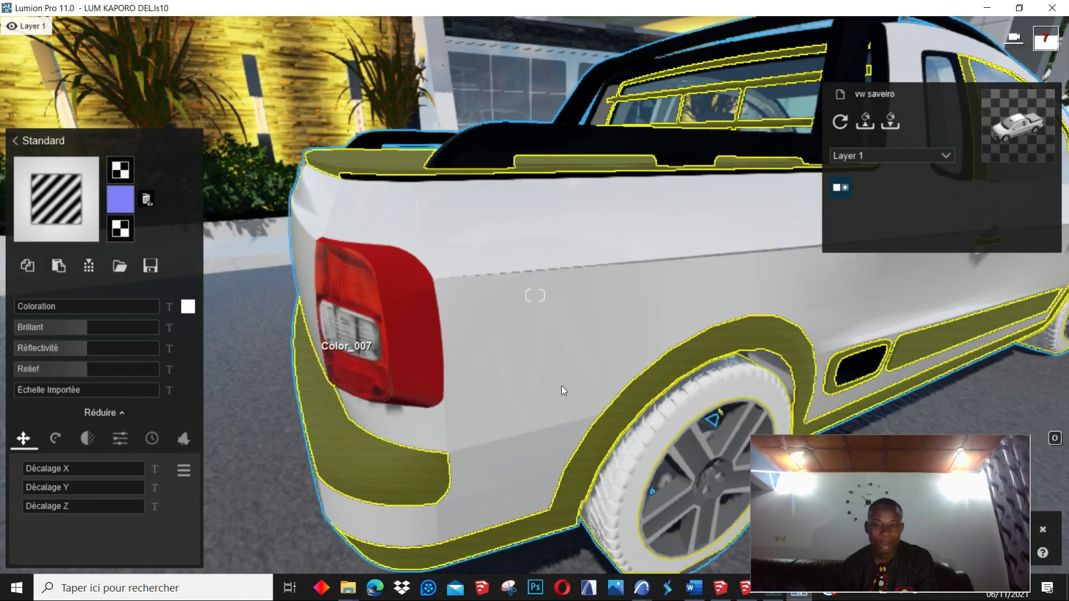
click(1043, 530)
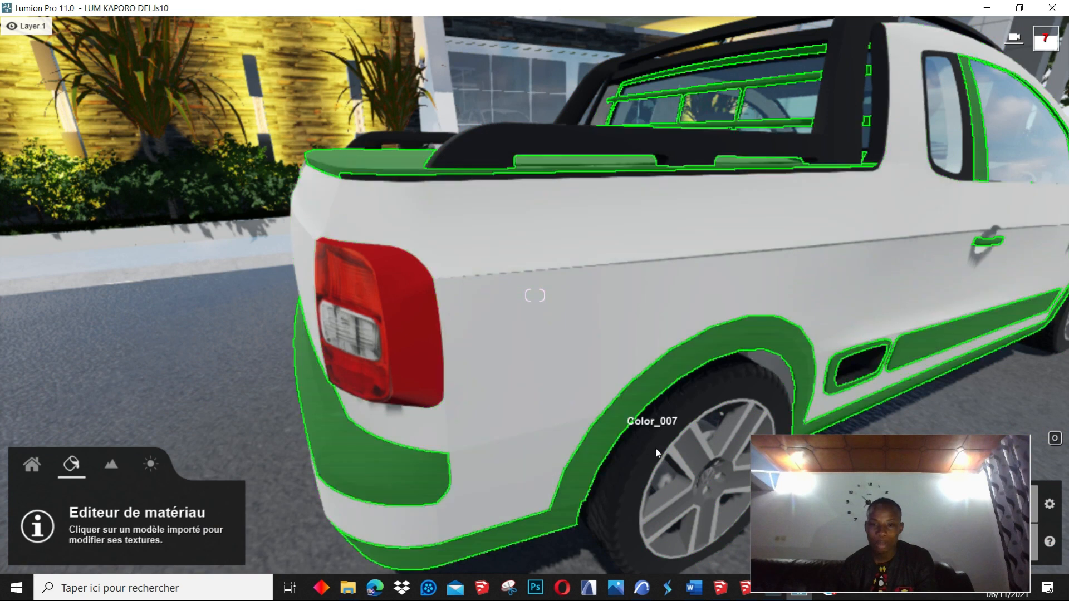
Step: Apply the Leather 006C 1024 material to the pickup's tyres
click(656, 442)
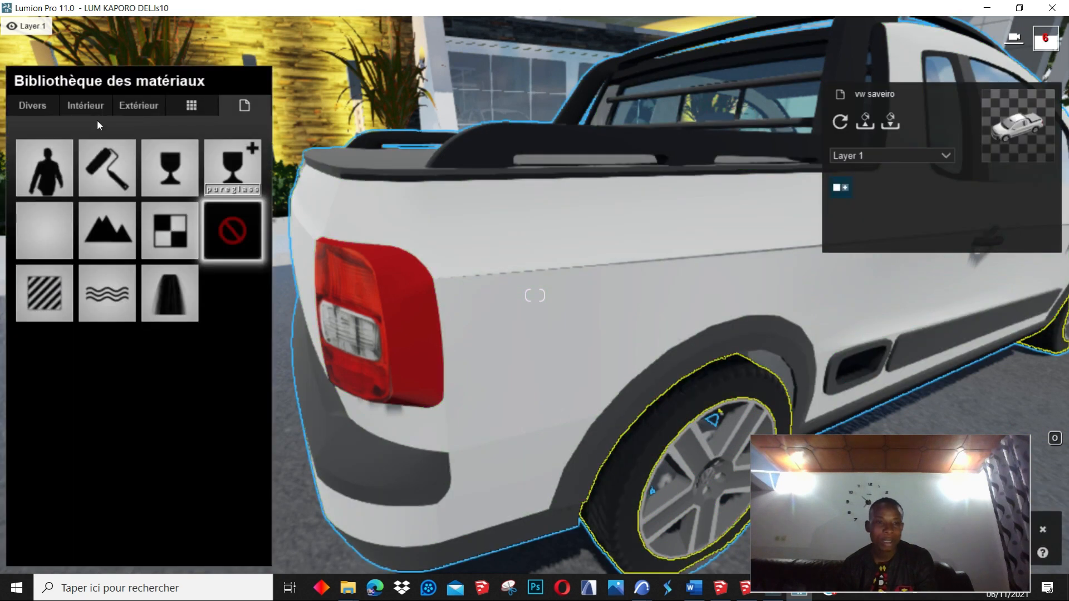
click(93, 106)
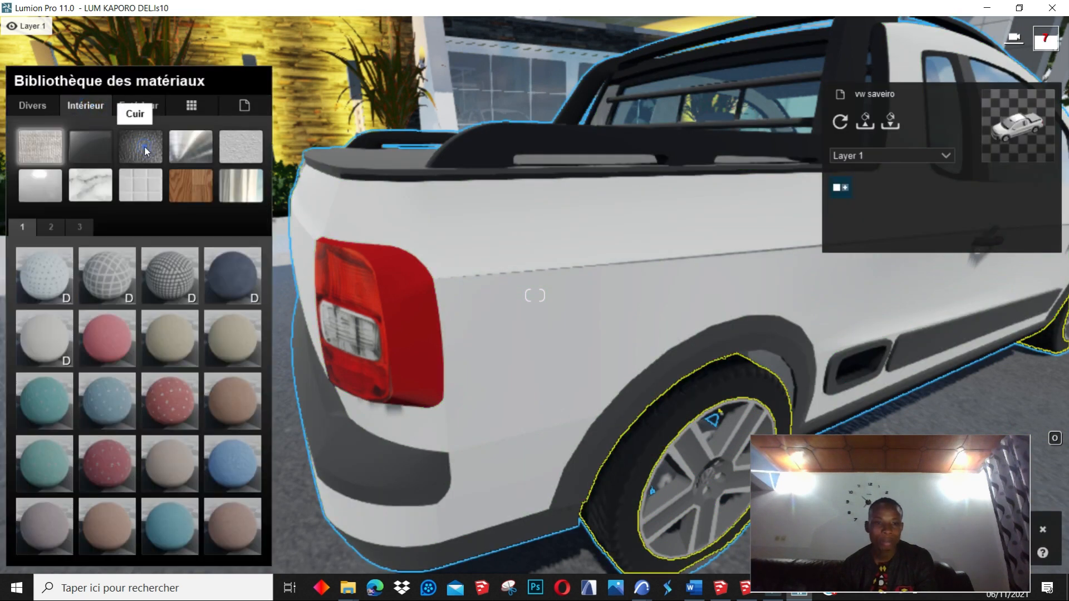
click(223, 273)
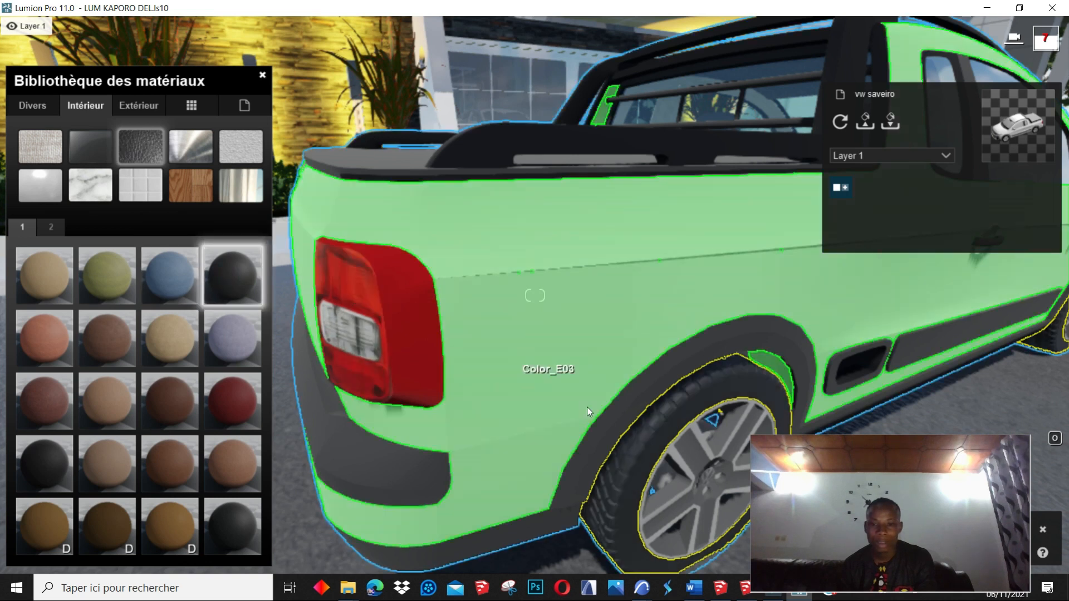
Step: Open the Intérieur Cuir materials for the pickup's dark grey plastic trim
click(652, 440)
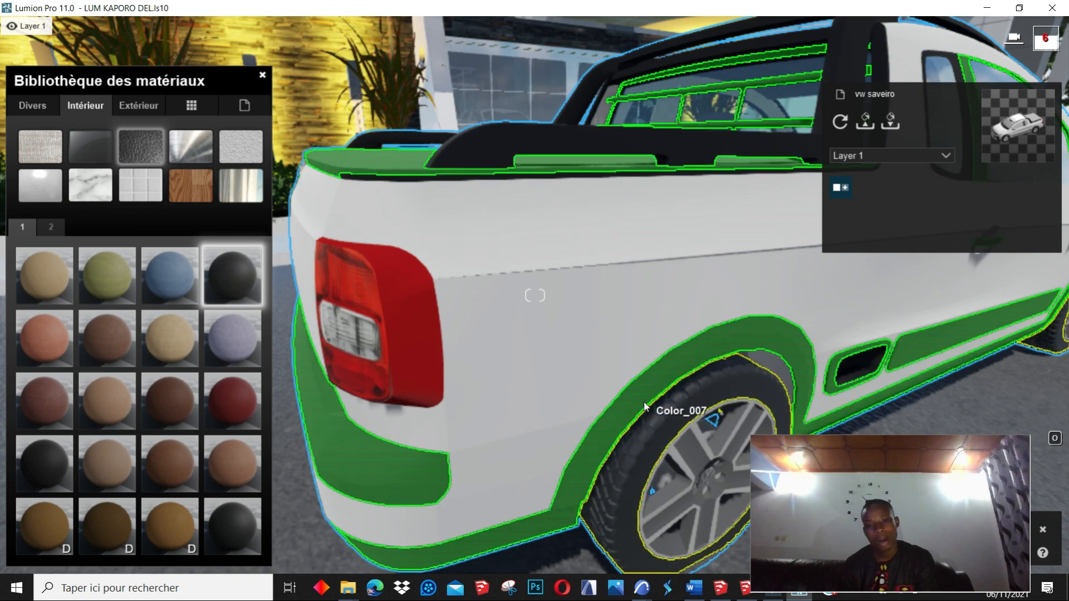
click(644, 406)
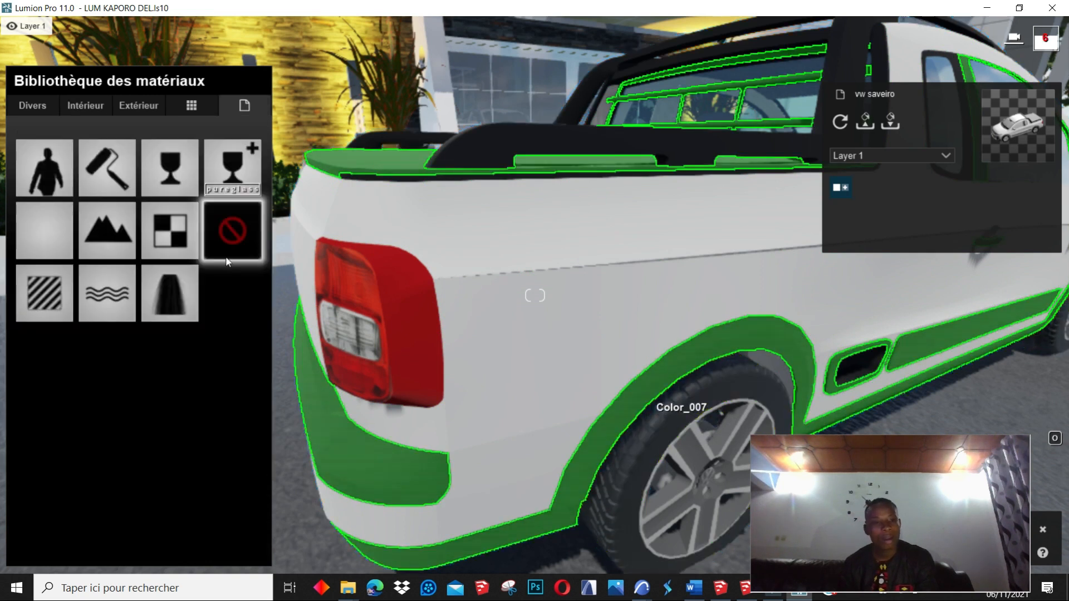
click(92, 107)
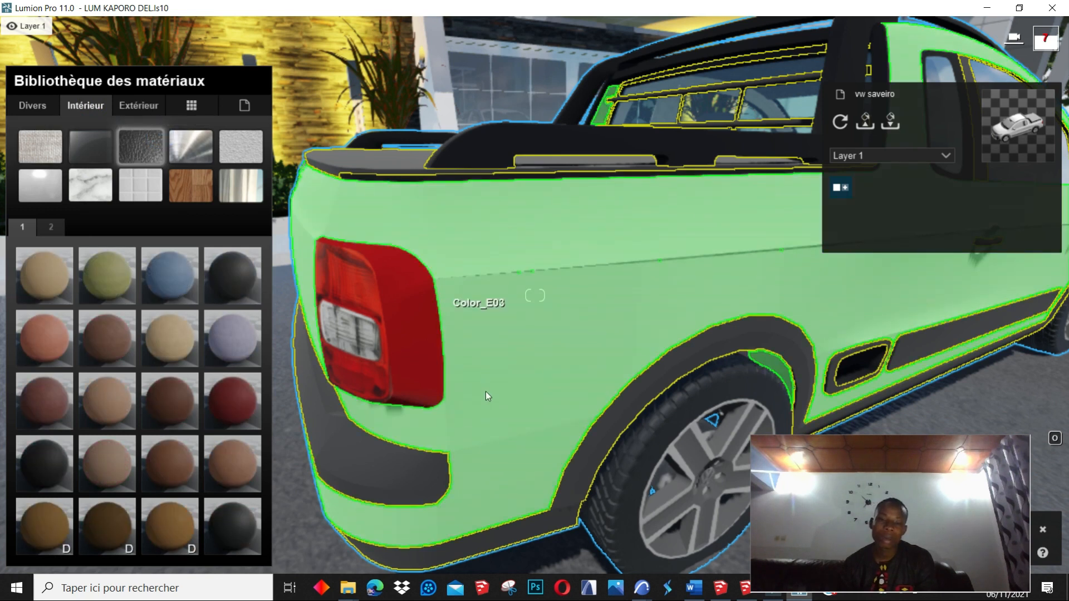
Step: Assign a Standard material to the pickup's black roll bar and rails and load metal noir 2.lnm into it
scroll(485, 392, down, 3)
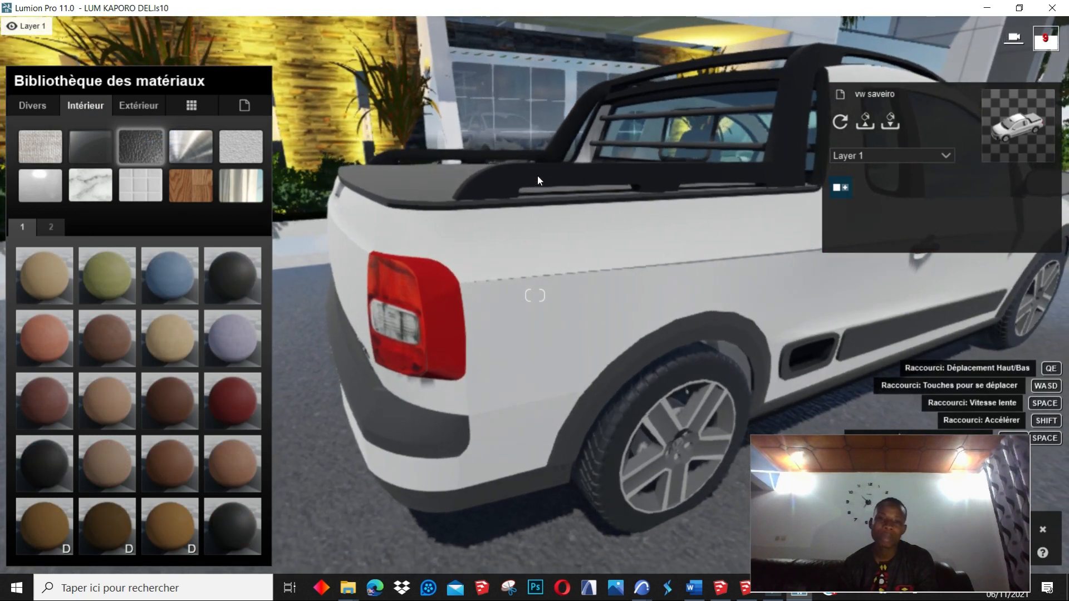
click(537, 175)
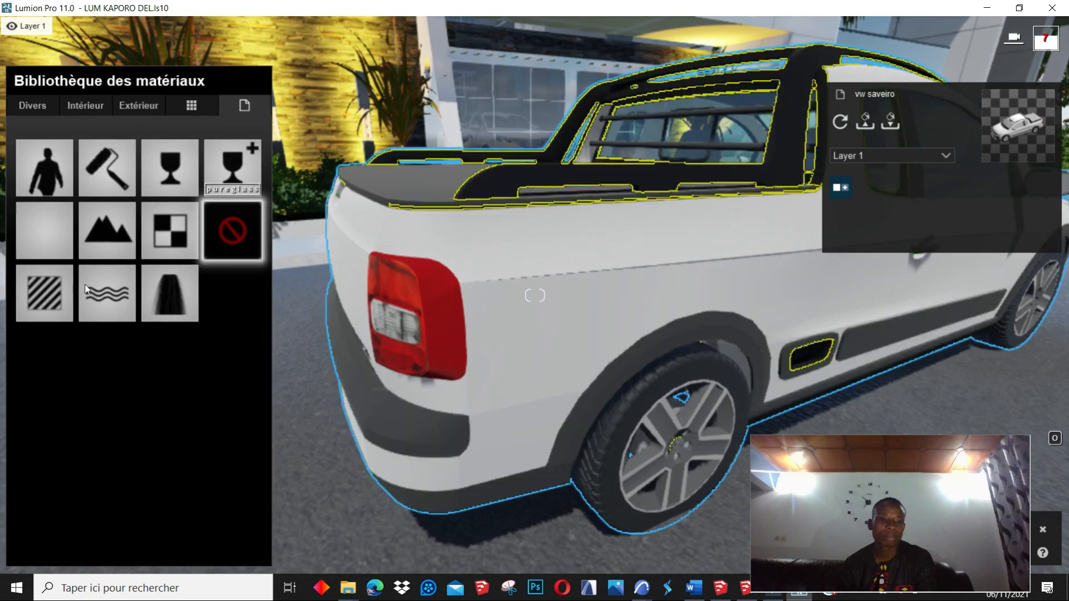
click(55, 295)
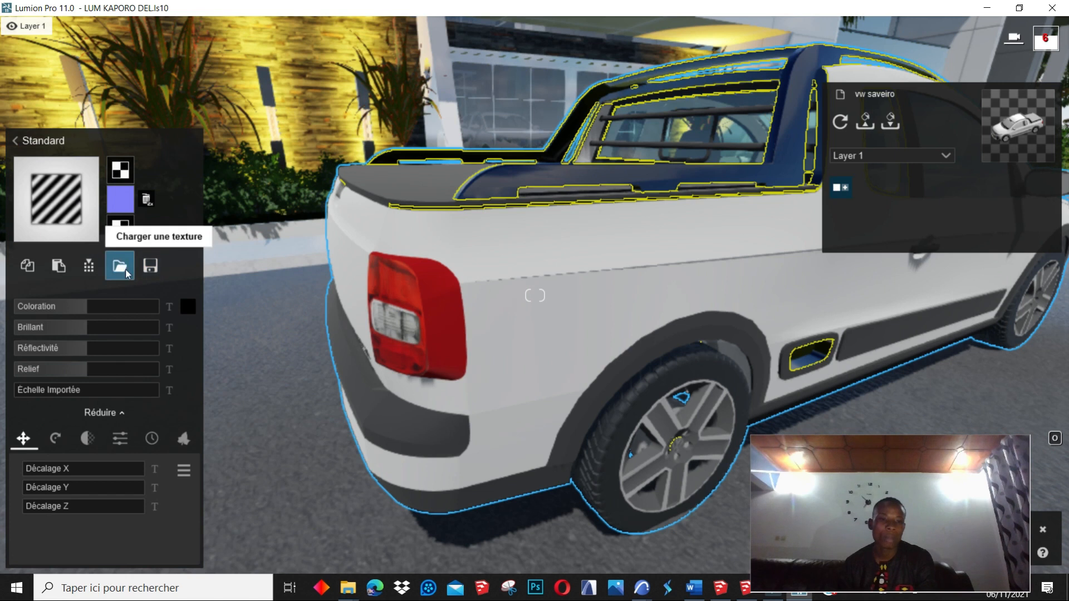
click(128, 273)
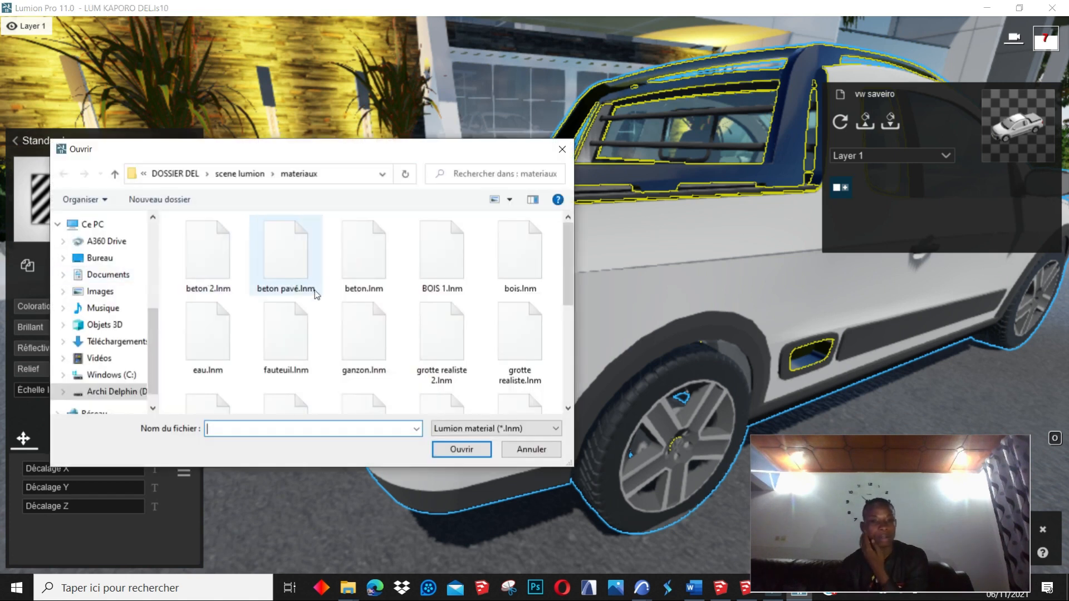
scroll(416, 345, down, 3)
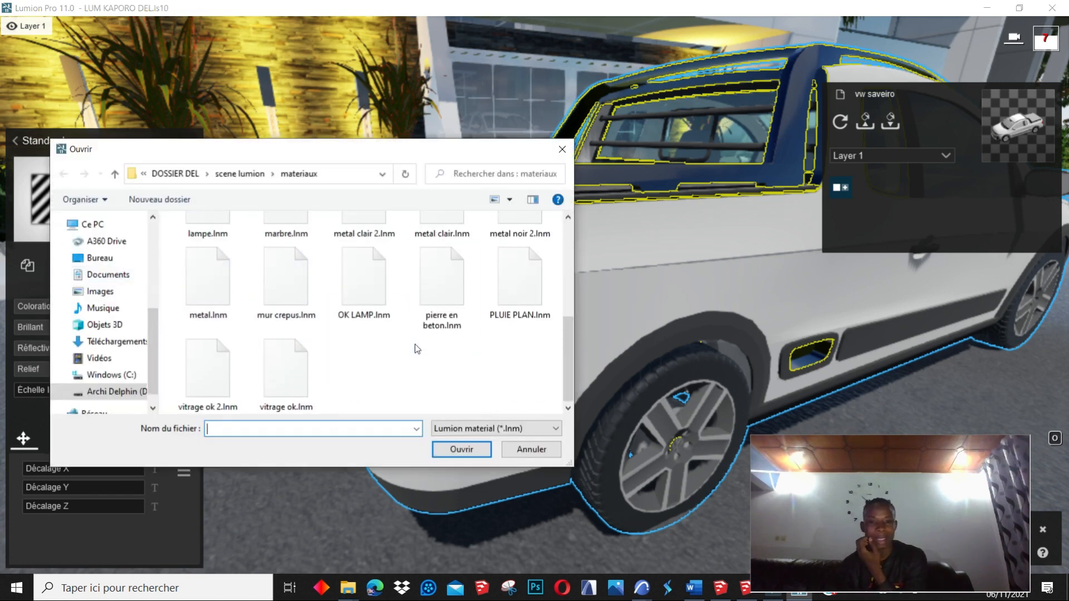
click(512, 232)
click(460, 450)
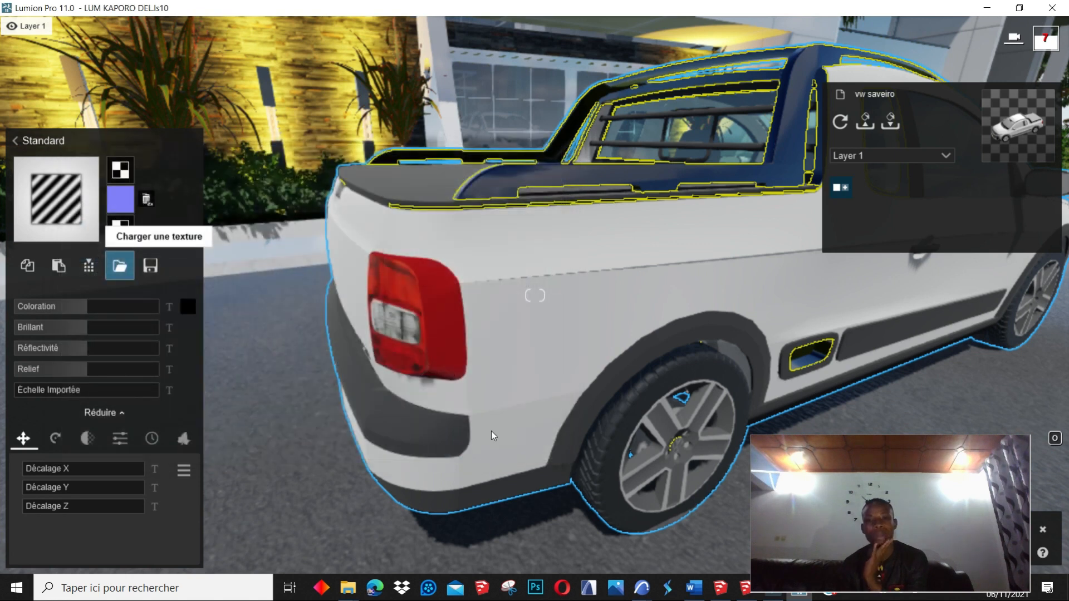
Step: Apply the Interior Volume Glass 001 material to the dark glass of the pickup's rear and rear side windows
right_drag(507, 429, 554, 250)
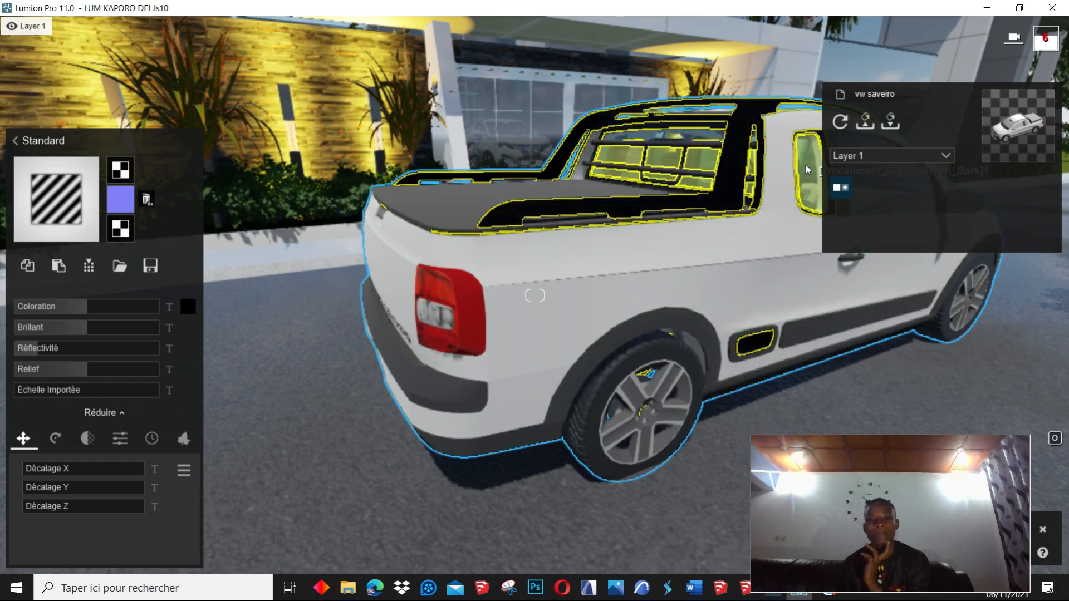
click(718, 157)
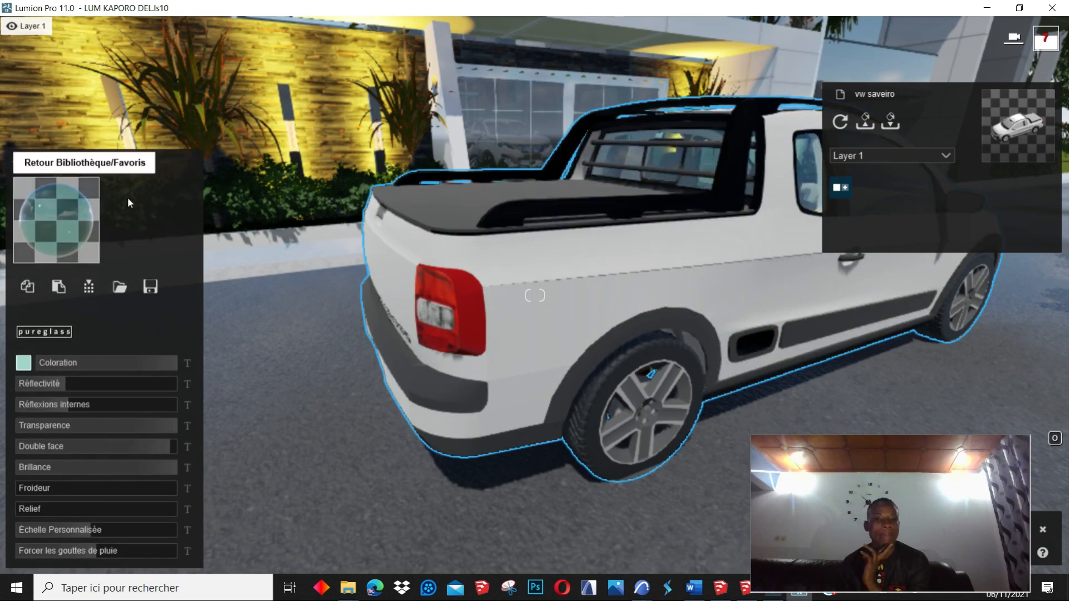
click(84, 210)
click(45, 335)
key(s)
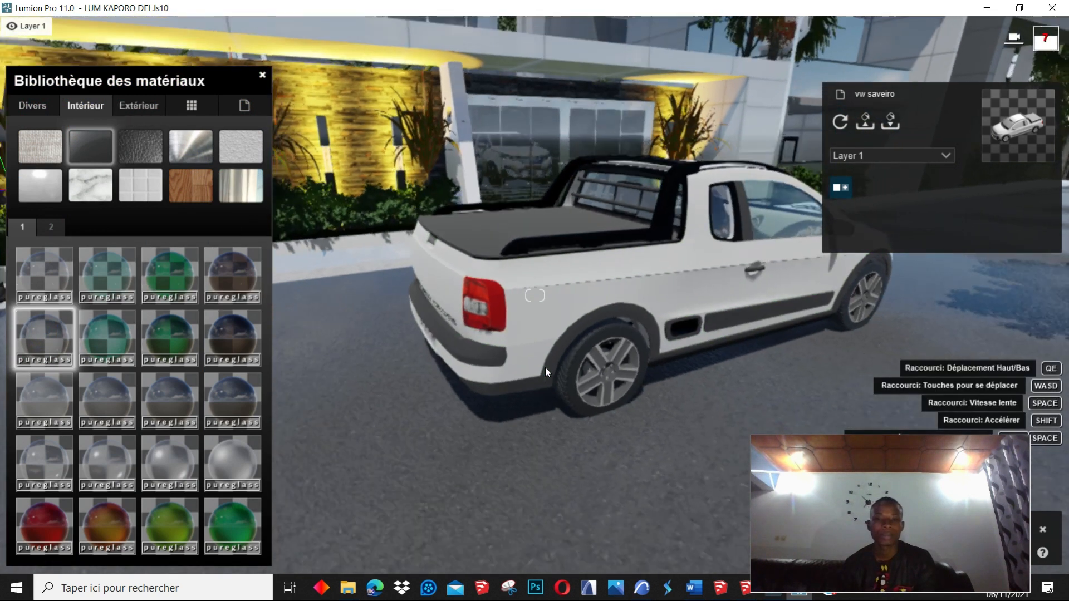
Step: Assign a Standard material to the pickup's white body and set its reflectivity to about 1.6
key(a)
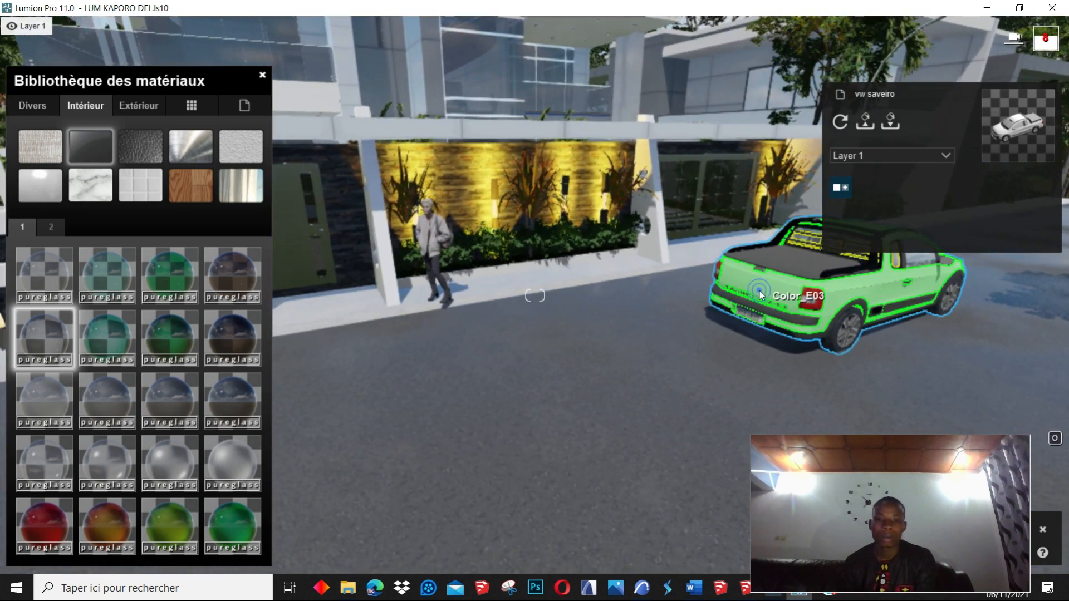
click(759, 290)
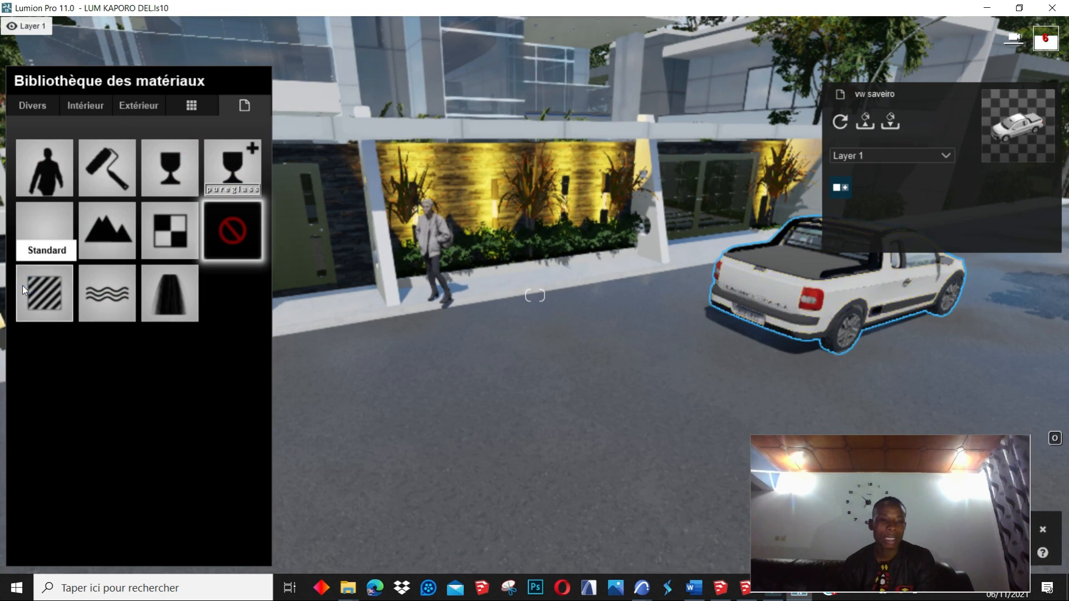
click(58, 304)
drag(59, 333, 114, 349)
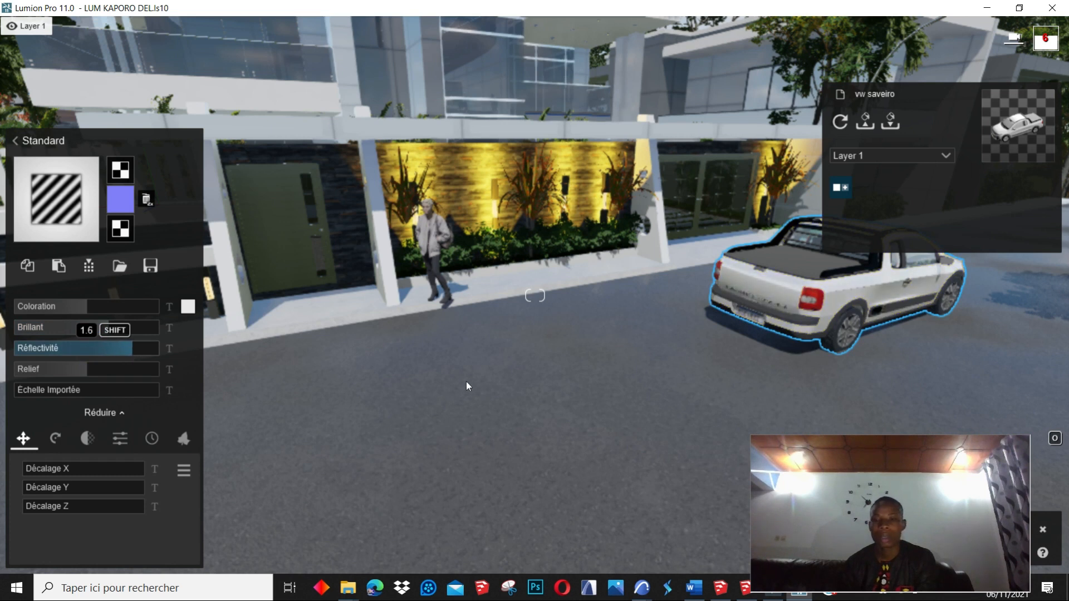
Step: Save the material changes made to the pickup
key(a)
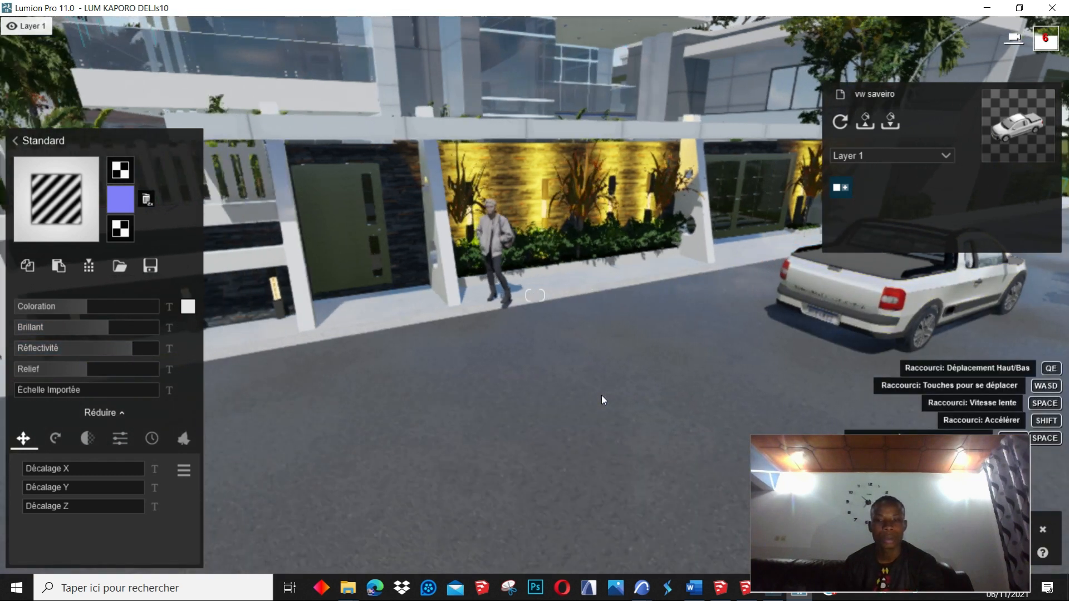
key(s)
key(a)
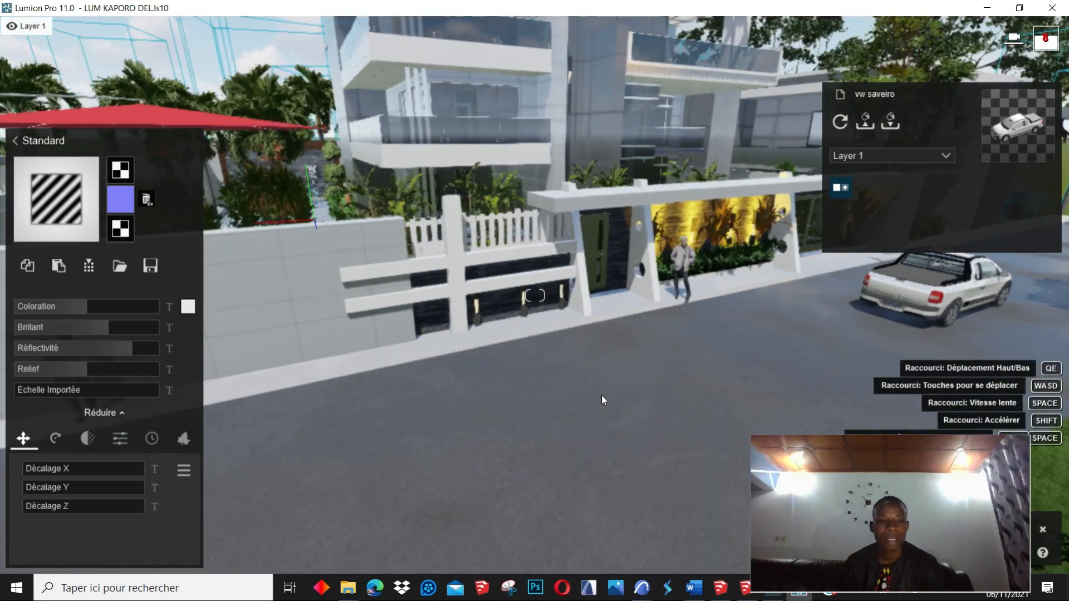
key(s)
click(797, 496)
drag(797, 496, 681, 484)
click(390, 403)
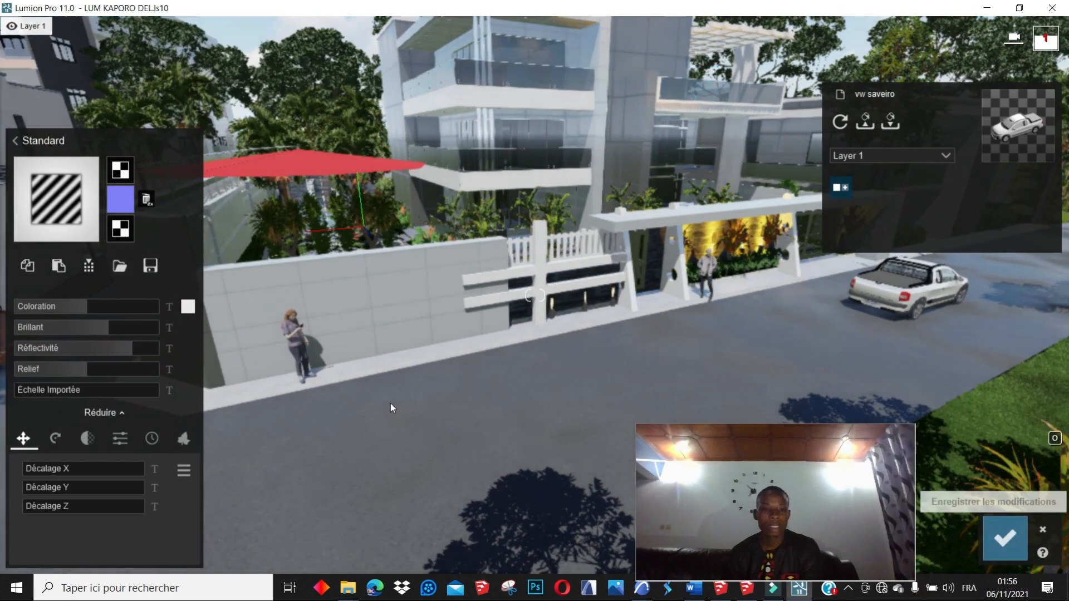
key(s)
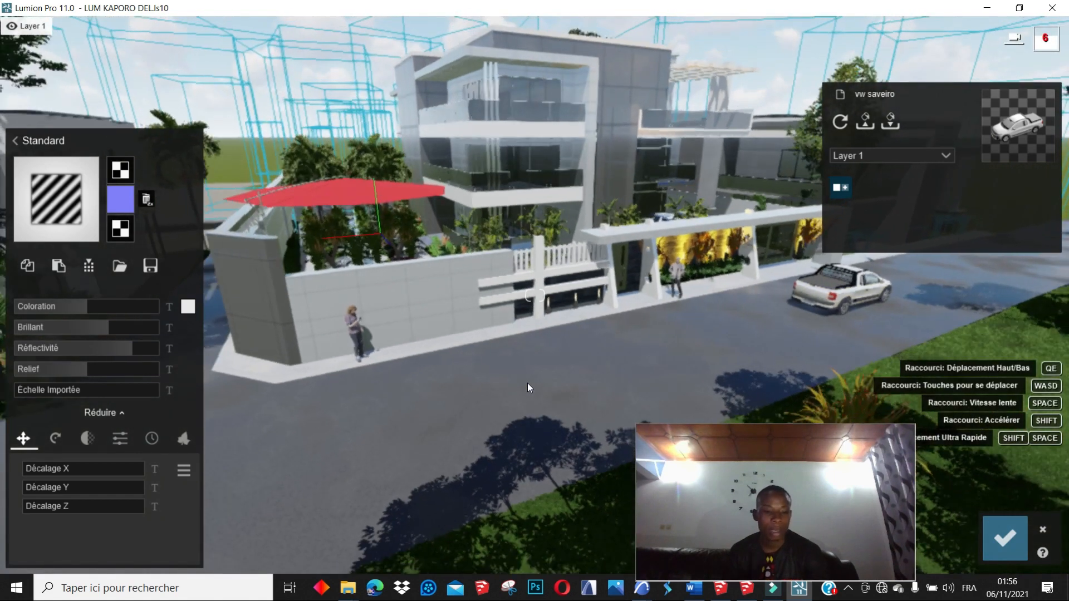
key(a)
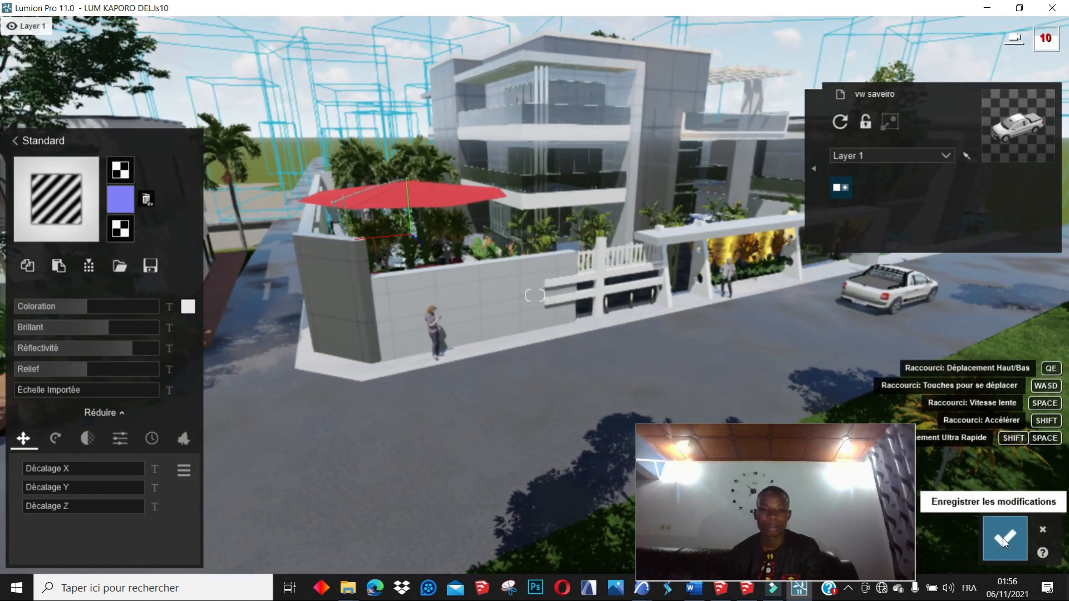
click(1004, 539)
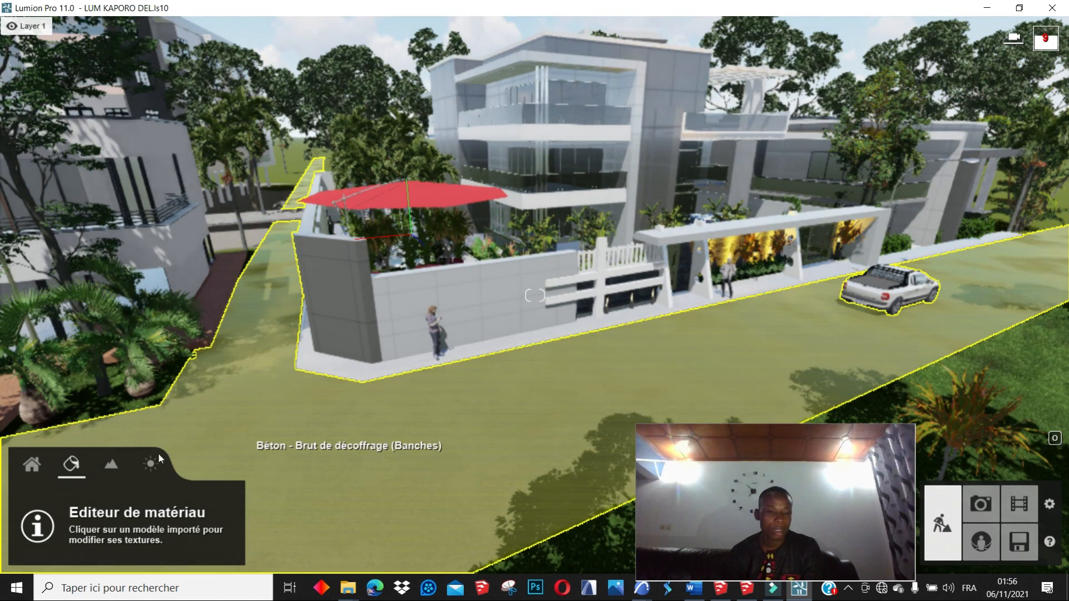
Step: Place the imported PEUGEOT+3008+2018 model on the road in front of the villa's slatted fence
click(39, 466)
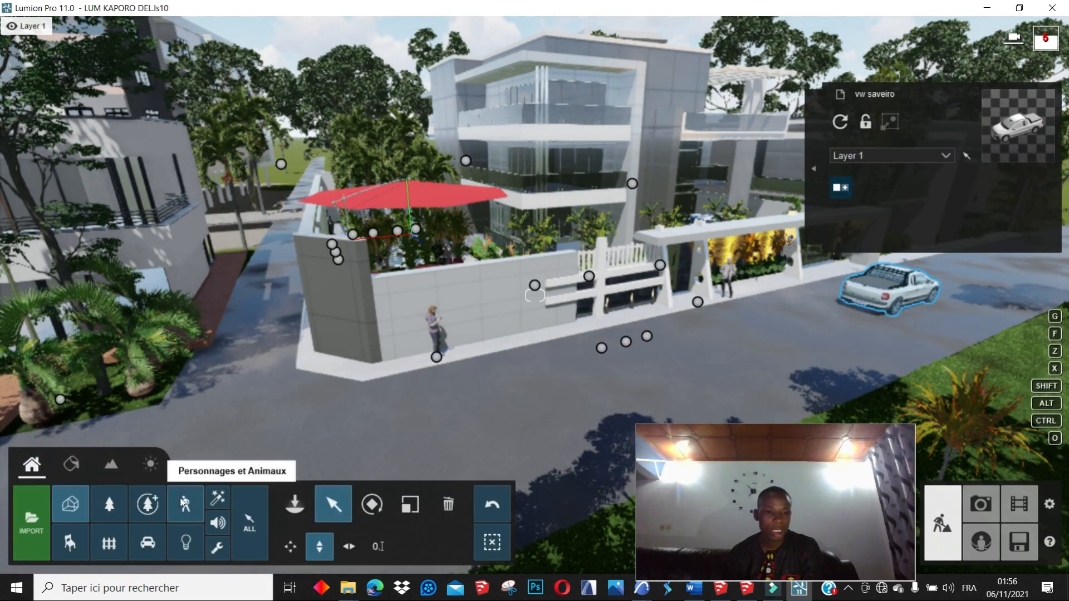
click(294, 504)
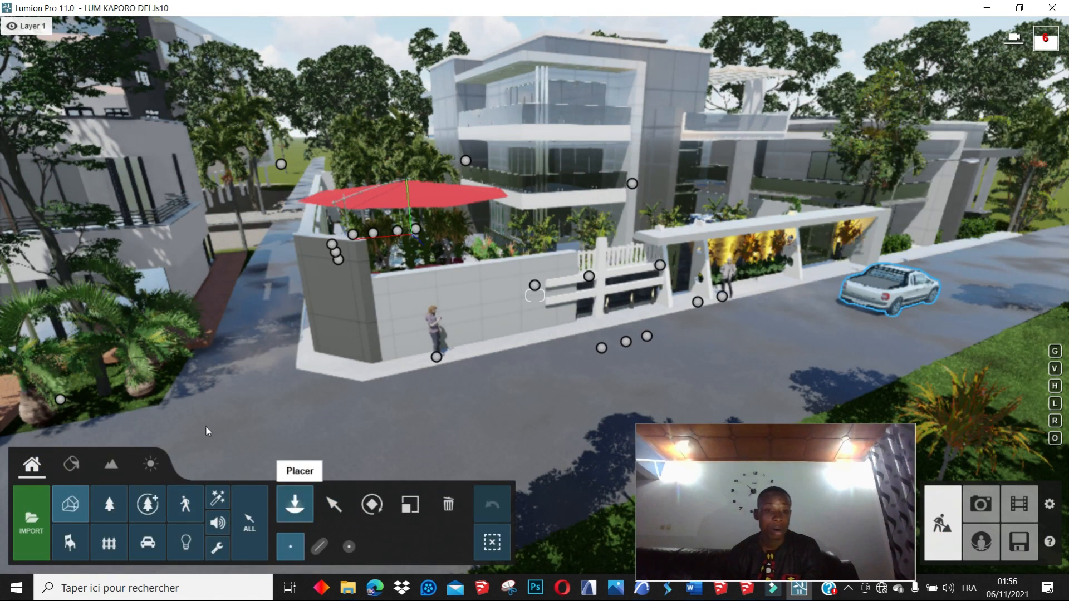
click(100, 203)
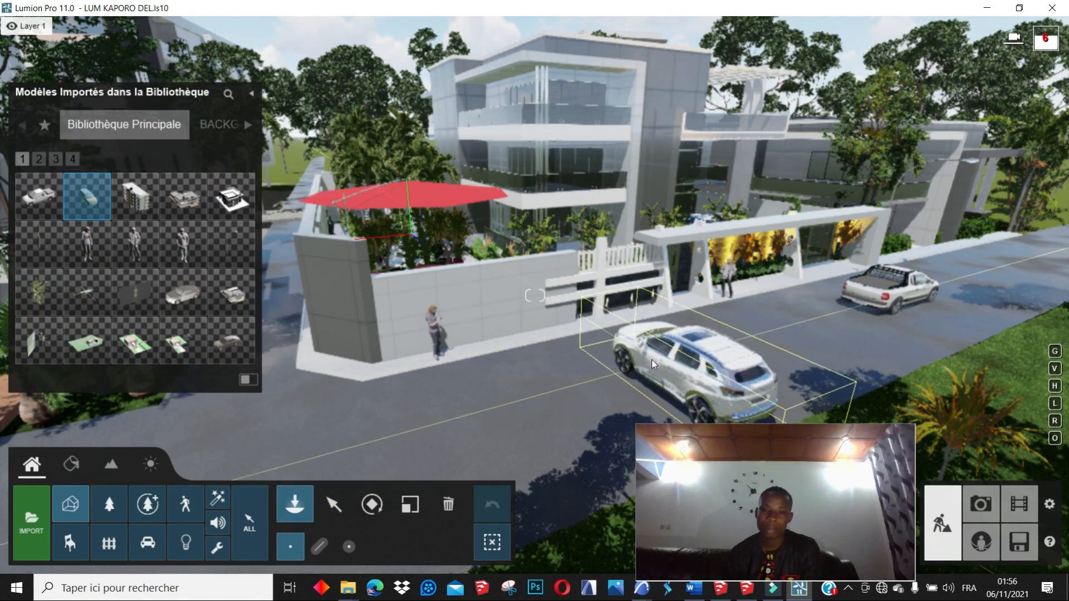
click(651, 353)
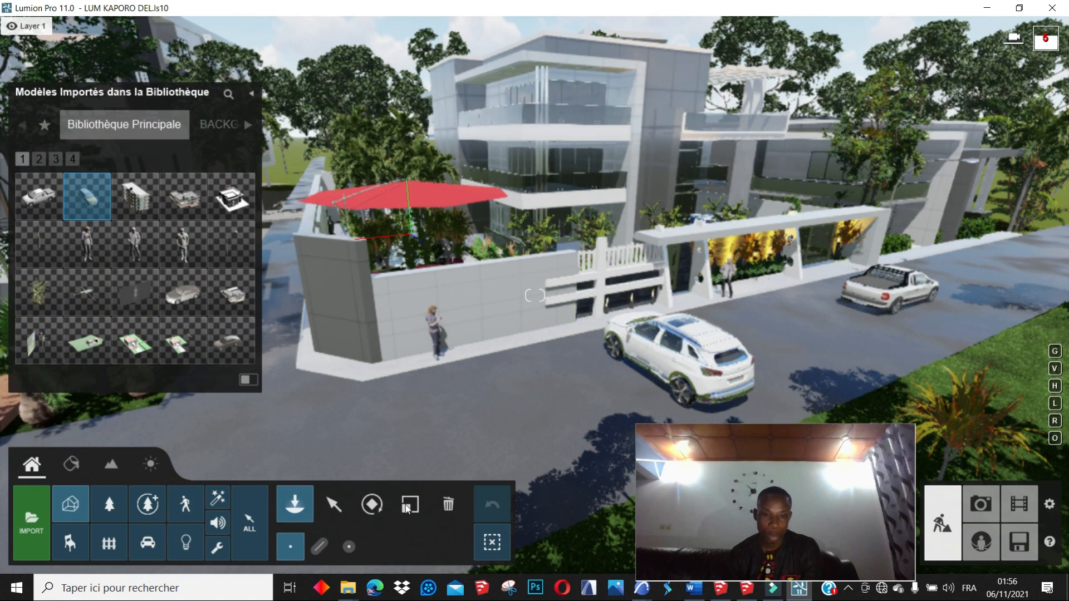
Step: Rotate the Peugeot roughly parallel to the road and move it horizontally about 5.3 m along the street toward the villa's wall corner
click(372, 504)
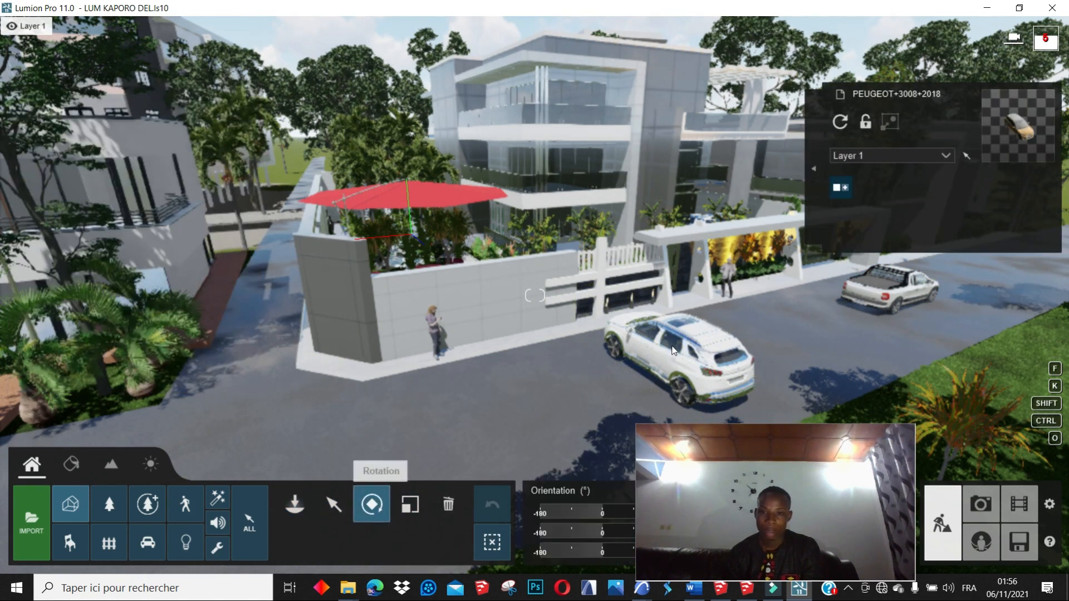
drag(651, 353, 531, 391)
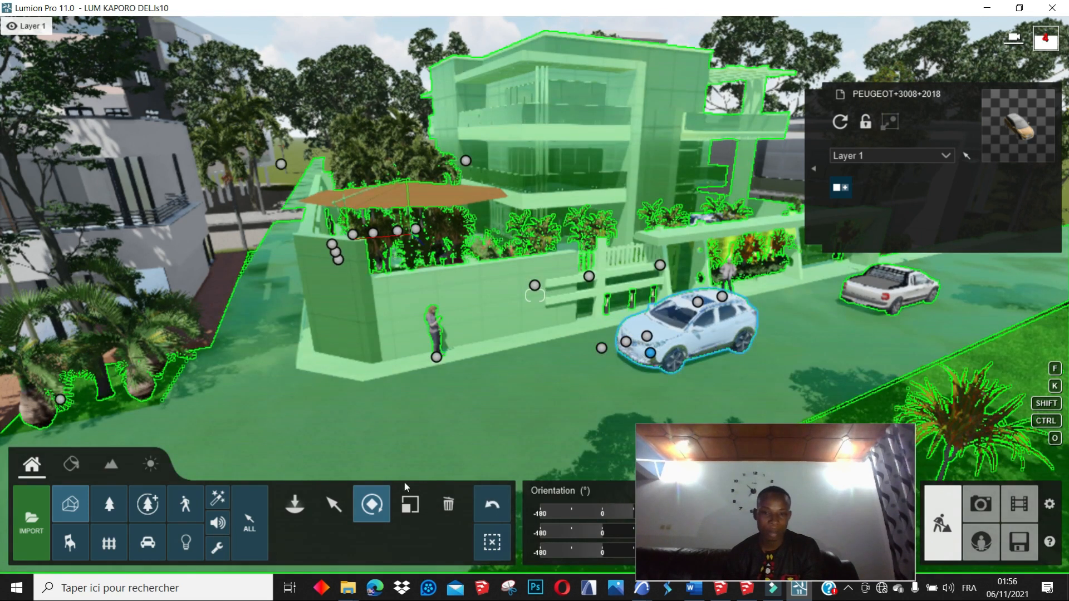
click(335, 507)
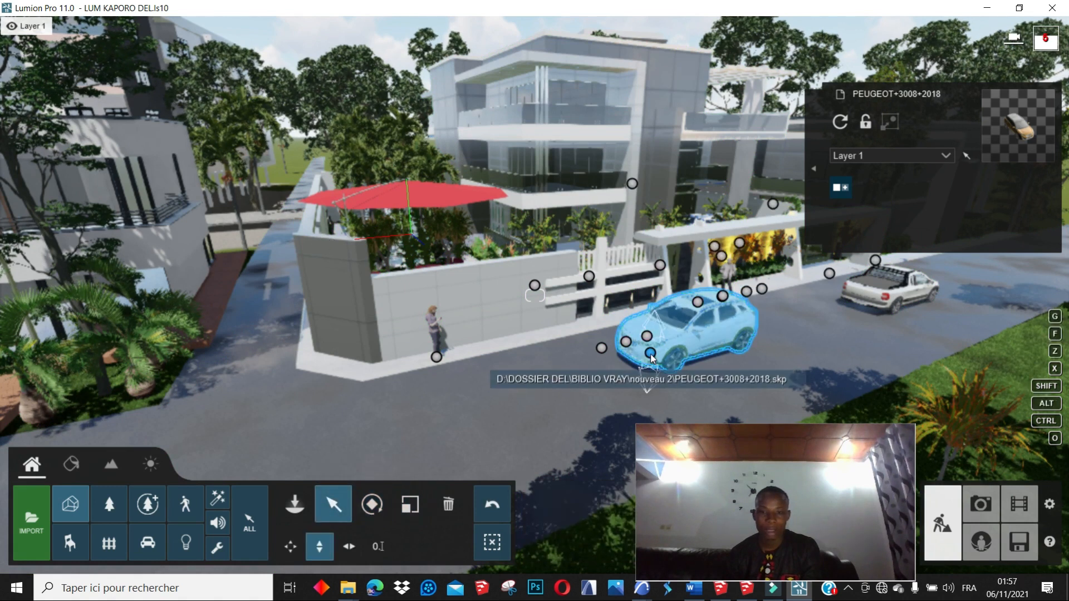
click(651, 354)
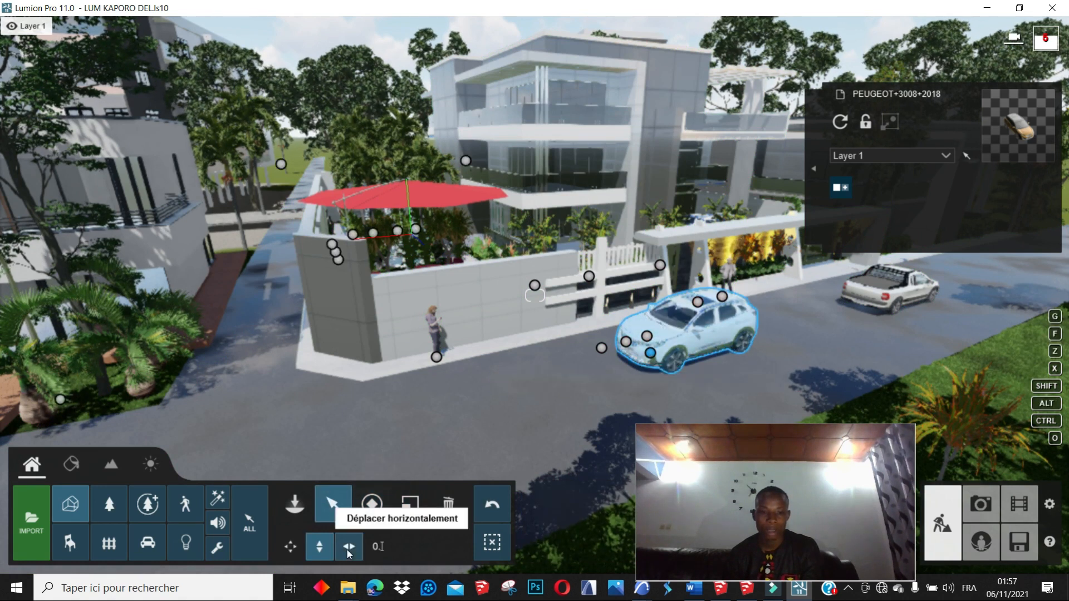
drag(653, 354, 514, 411)
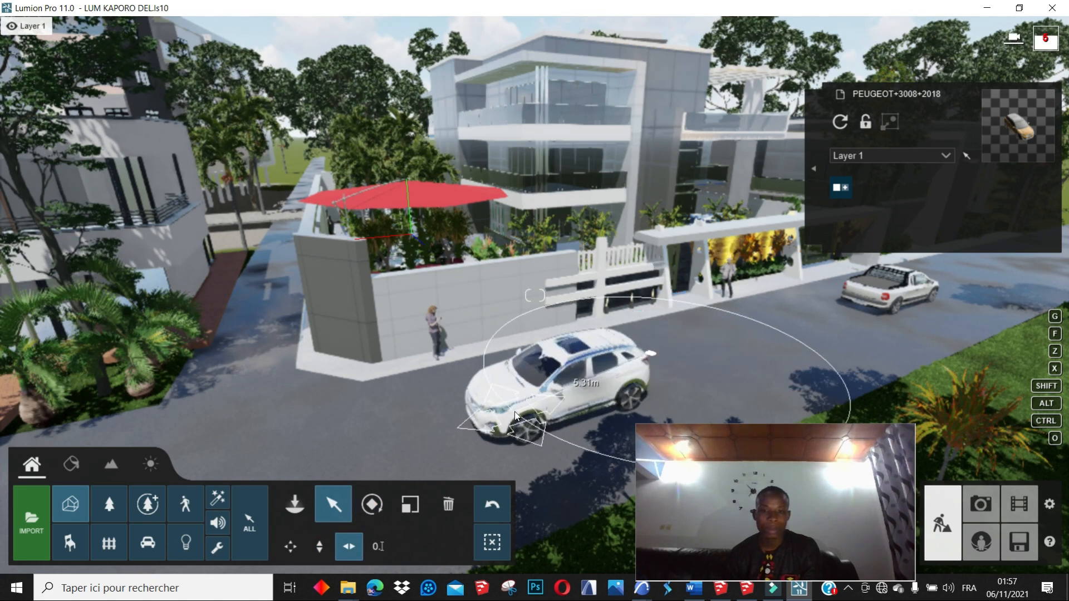
Step: Move the pickup toward the grass side of the road and shift the Peugeot slightly closer to the villa wall
click(335, 503)
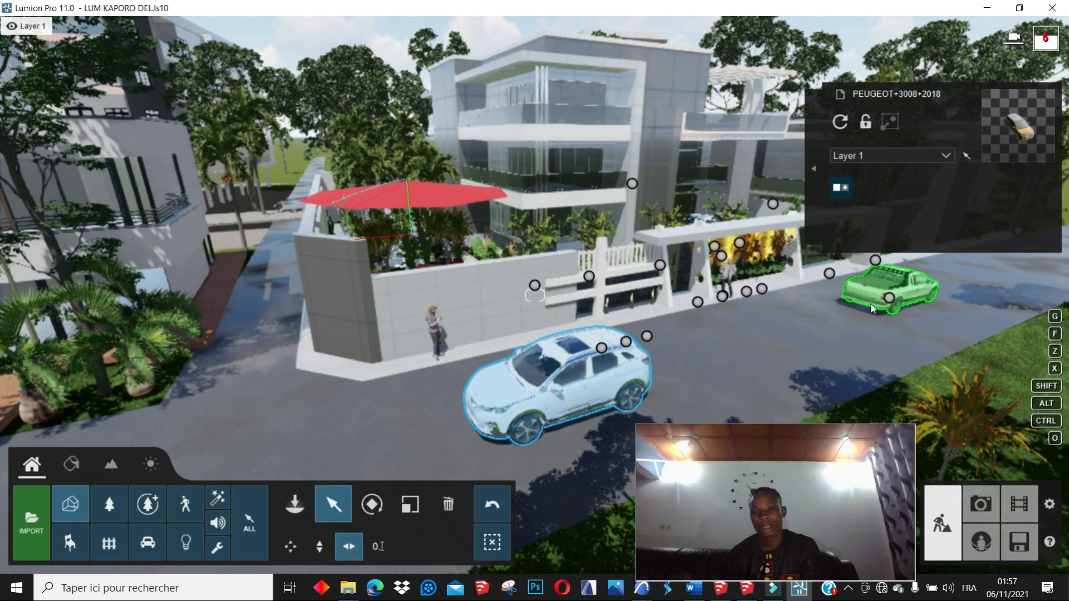
drag(890, 299, 938, 335)
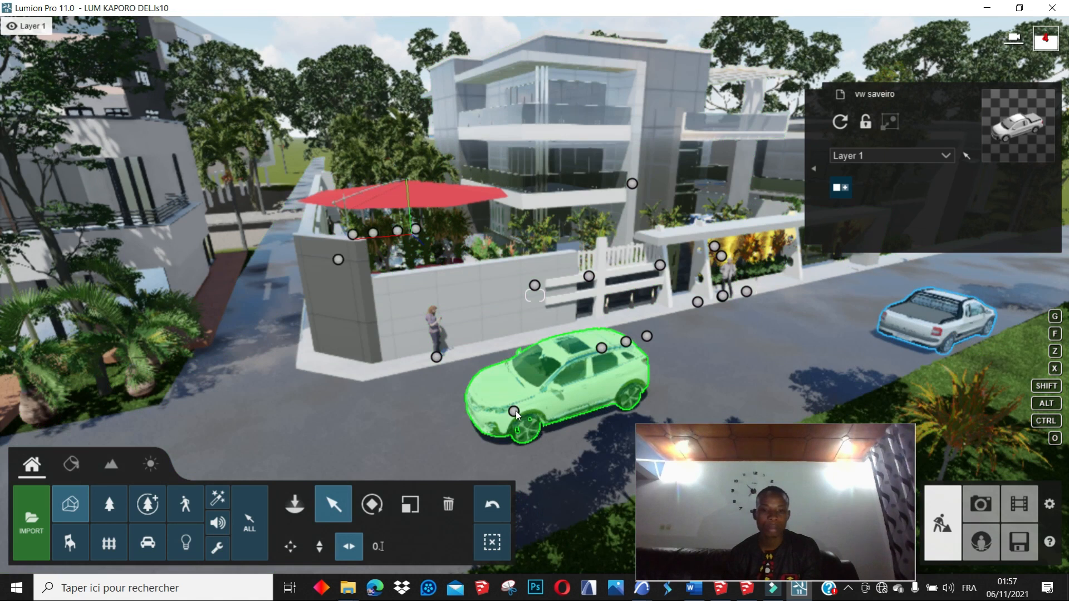
drag(514, 411, 504, 401)
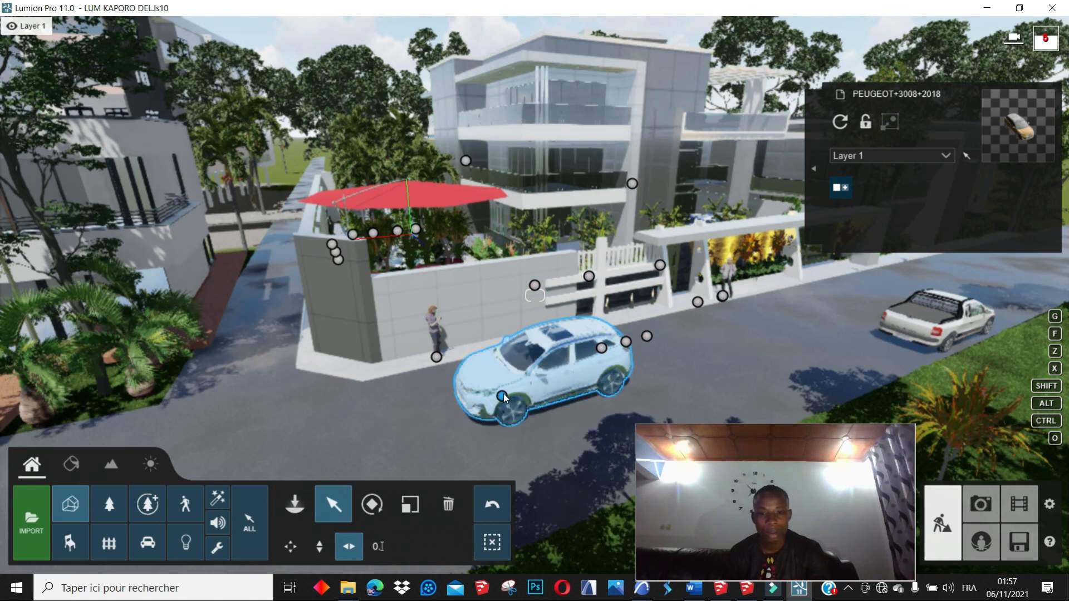
Step: Duplicate the Peugeot near the lit entrance planting, rotate the copy to face the road and move it farther along the wall
key(alt)
alt+drag(504, 397, 806, 295)
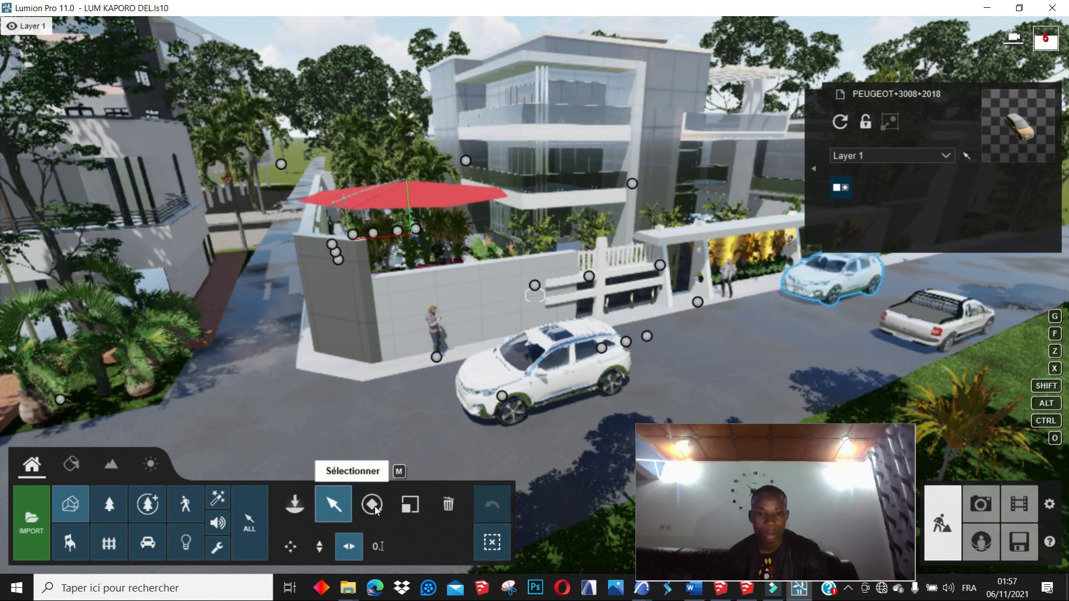
key(r)
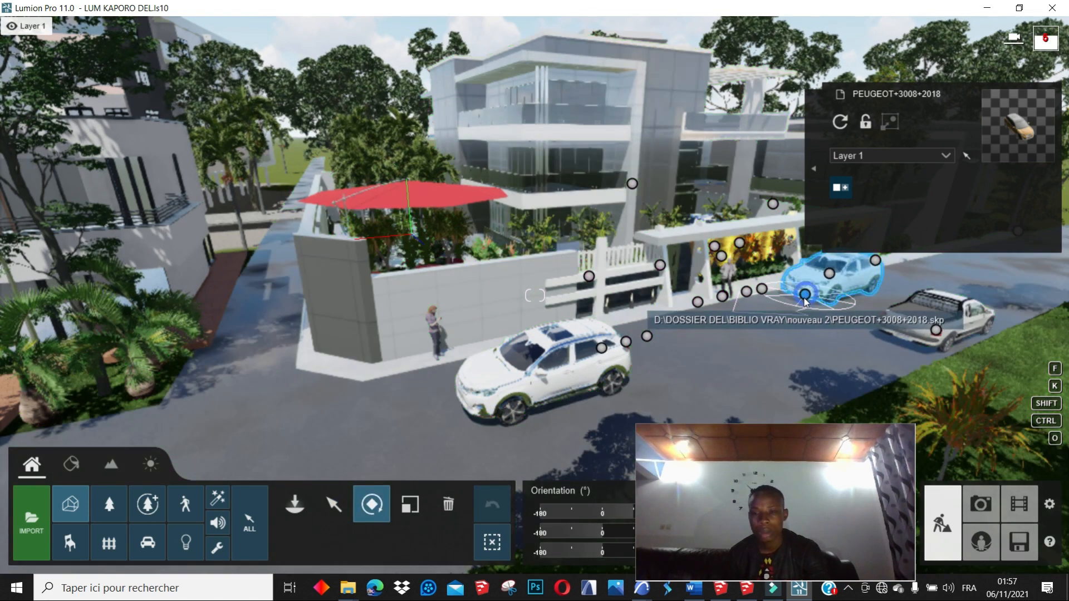
drag(805, 302, 809, 309)
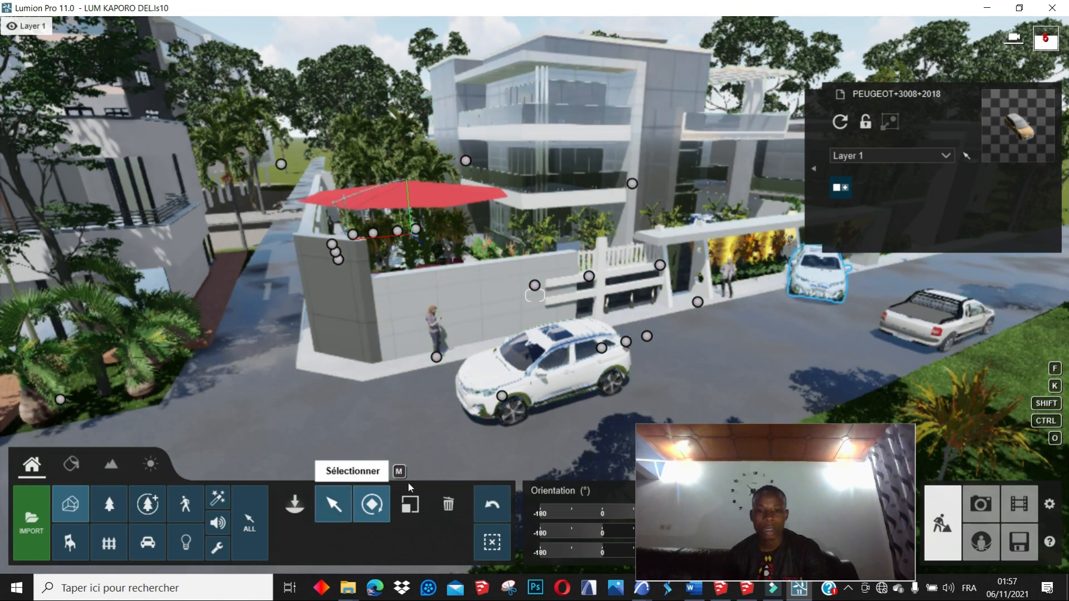
click(334, 505)
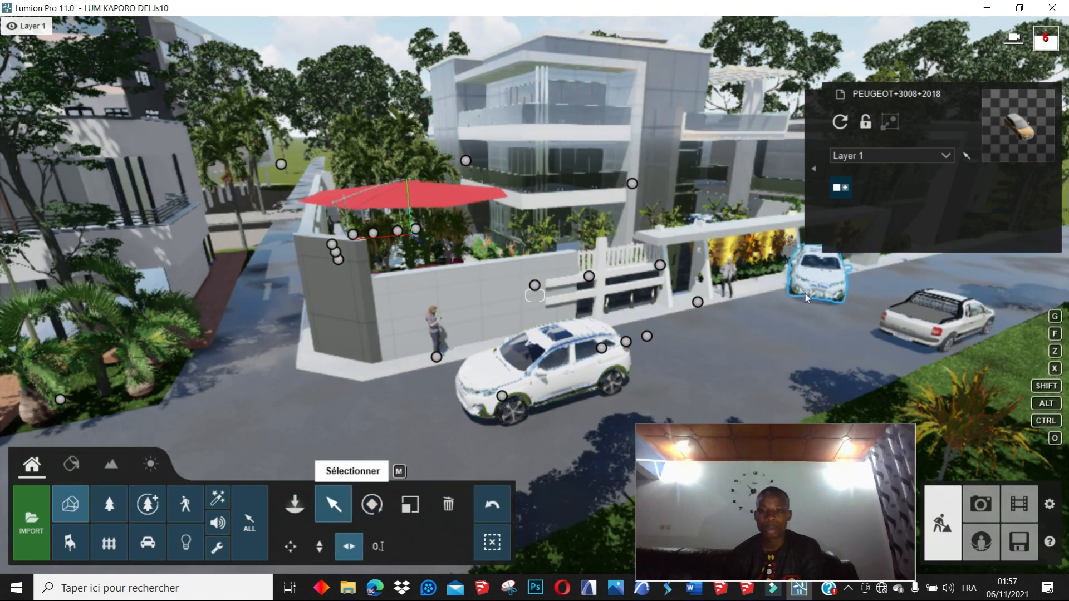
drag(805, 301, 835, 296)
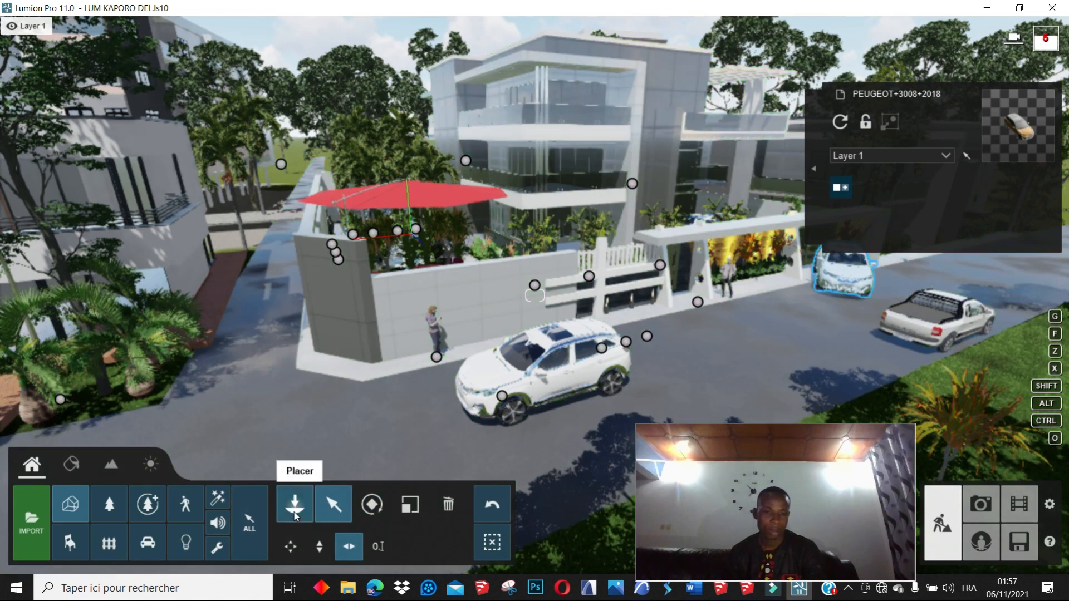
Step: Place another Peugeot by the wall corner, rotate it to face the main road and move it back into the side street
click(296, 510)
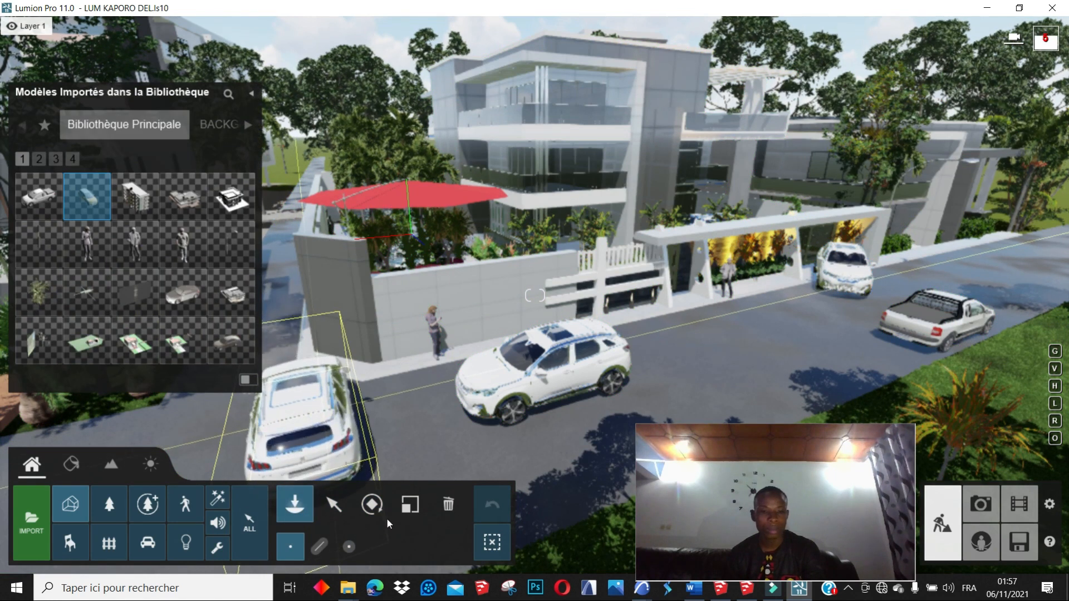
click(372, 504)
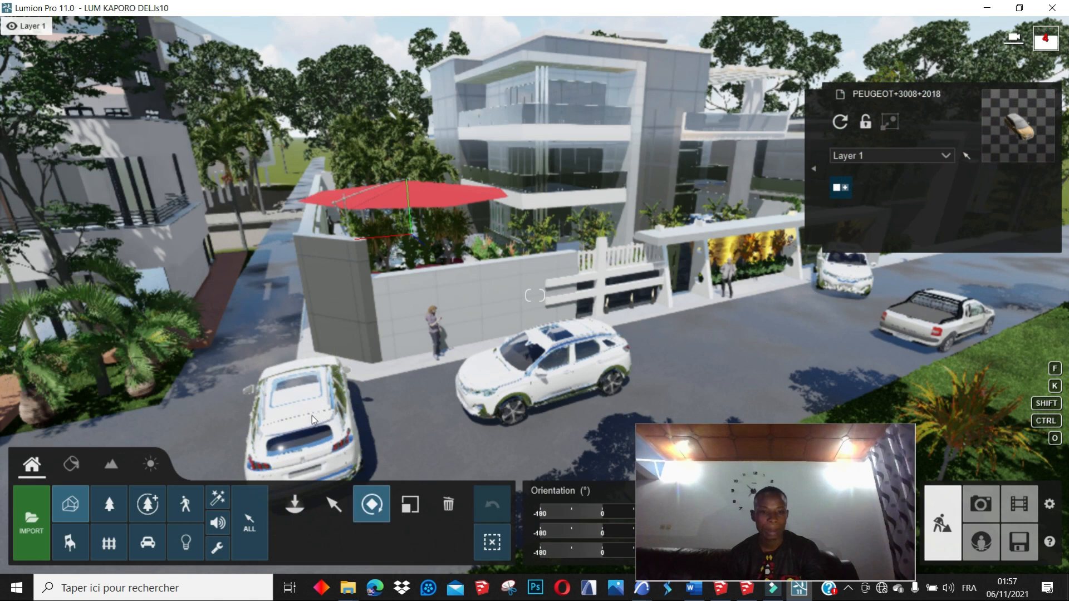
drag(321, 446, 325, 467)
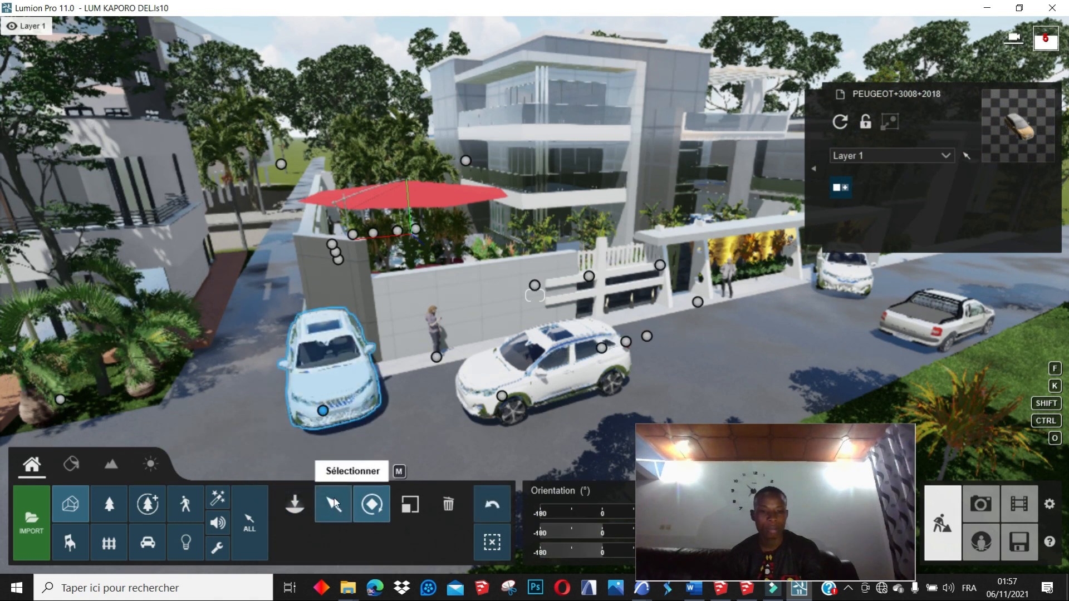
click(336, 507)
drag(323, 411, 243, 360)
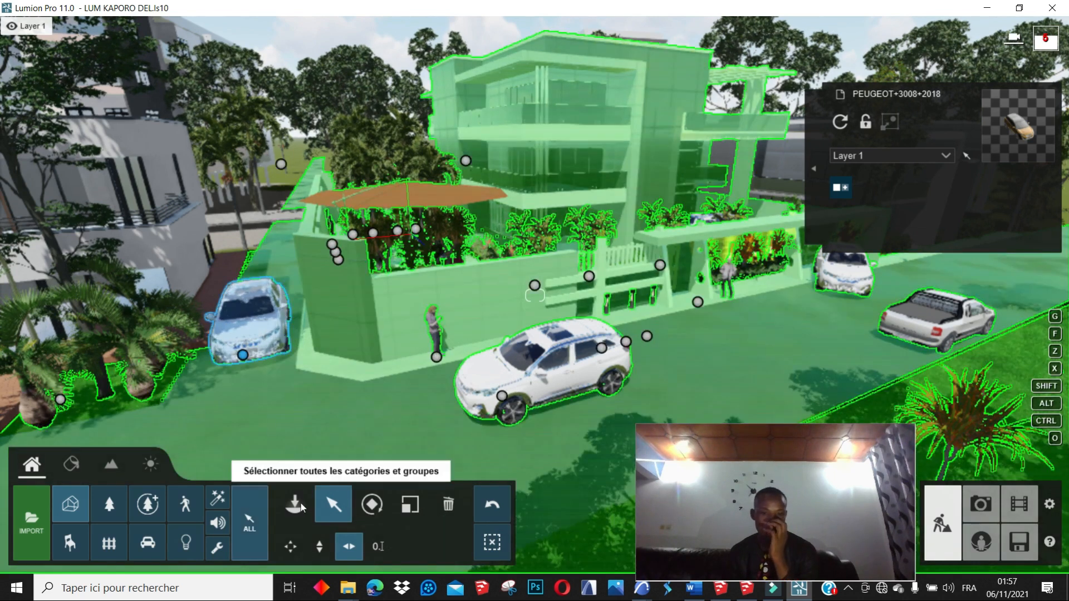
Step: Place the selected imported human figure on the pavement in front of the villa's entrance door
click(294, 504)
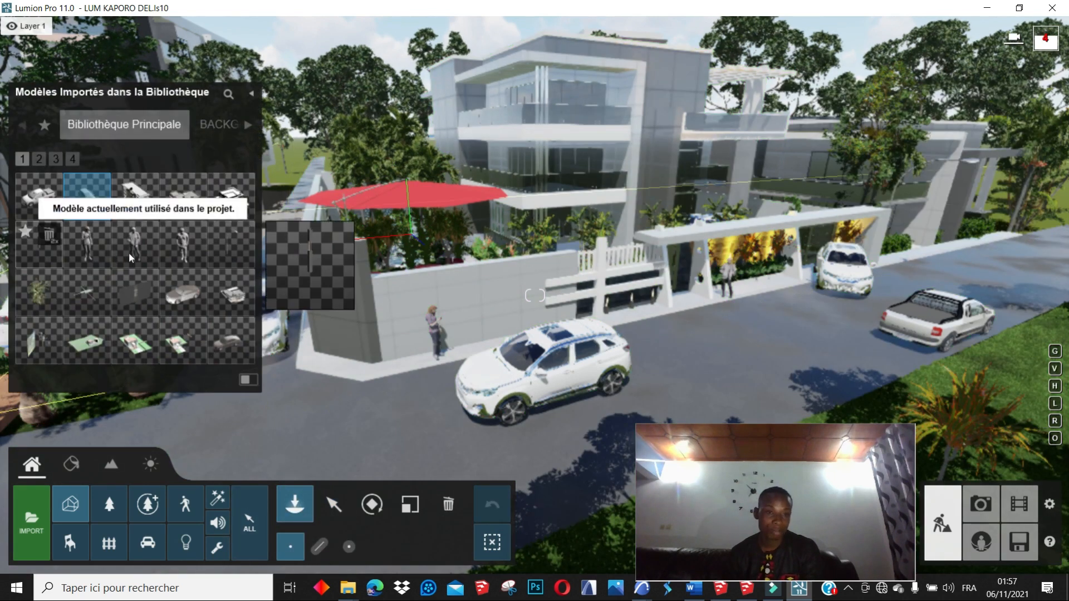
click(182, 254)
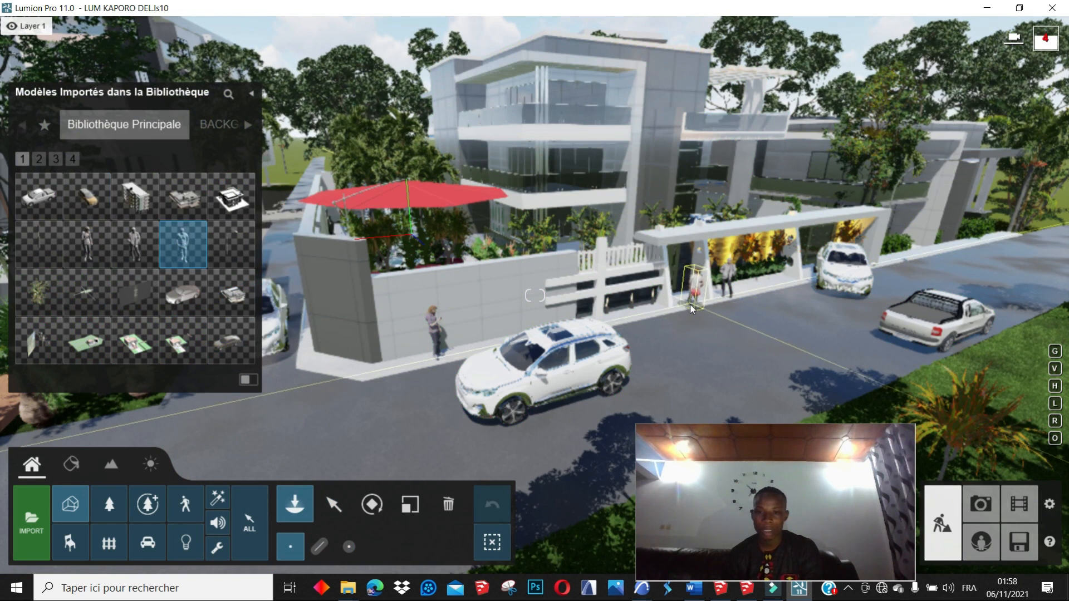
click(691, 304)
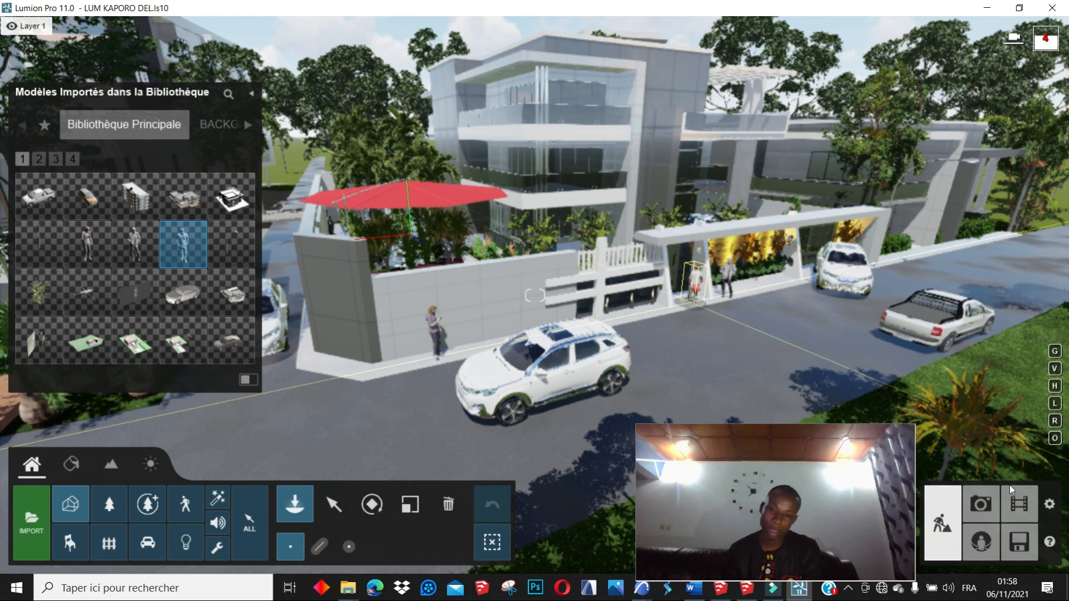
Step: Switch to Photo mode to preview the scene with the effects of 1 - Photo
click(982, 505)
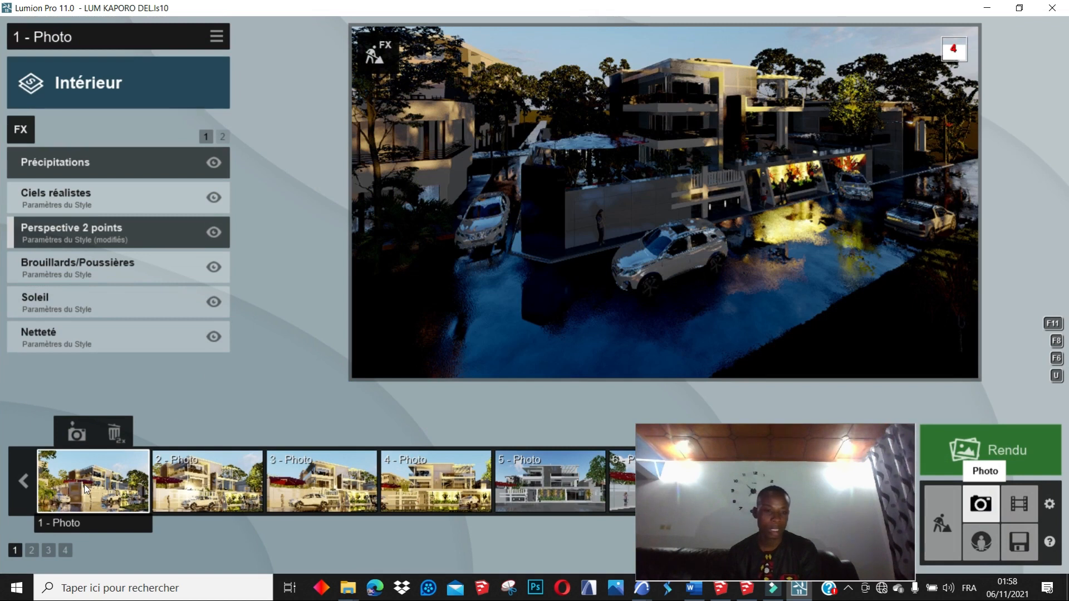
key(shift+1)
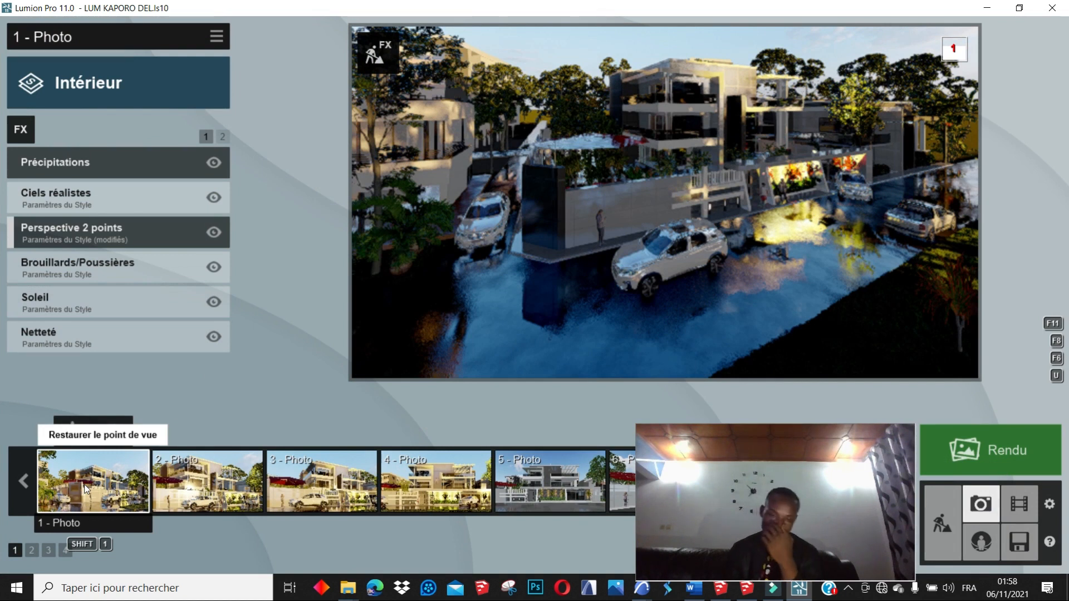
Step: Restore the saved viewpoint of 1 - Photo and start a Full HD (1920x1080) render of the current view
click(85, 484)
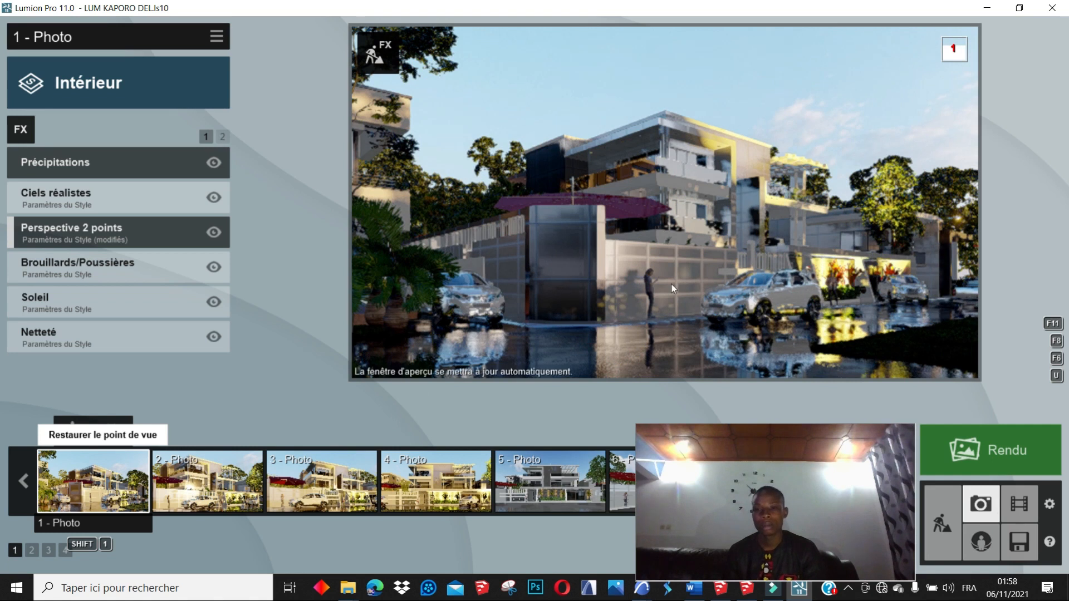
click(1018, 452)
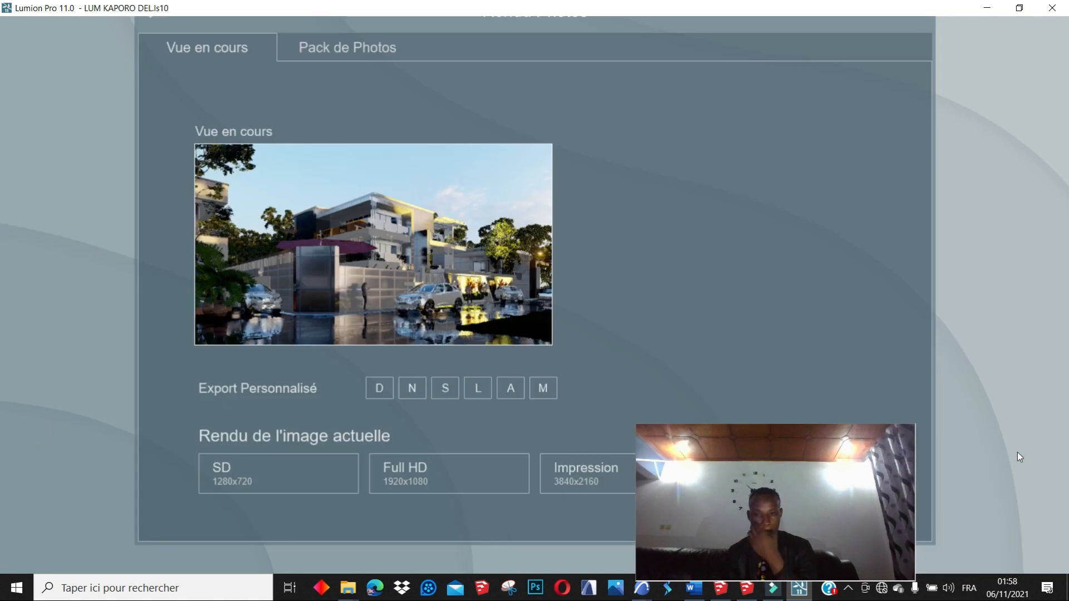
click(466, 480)
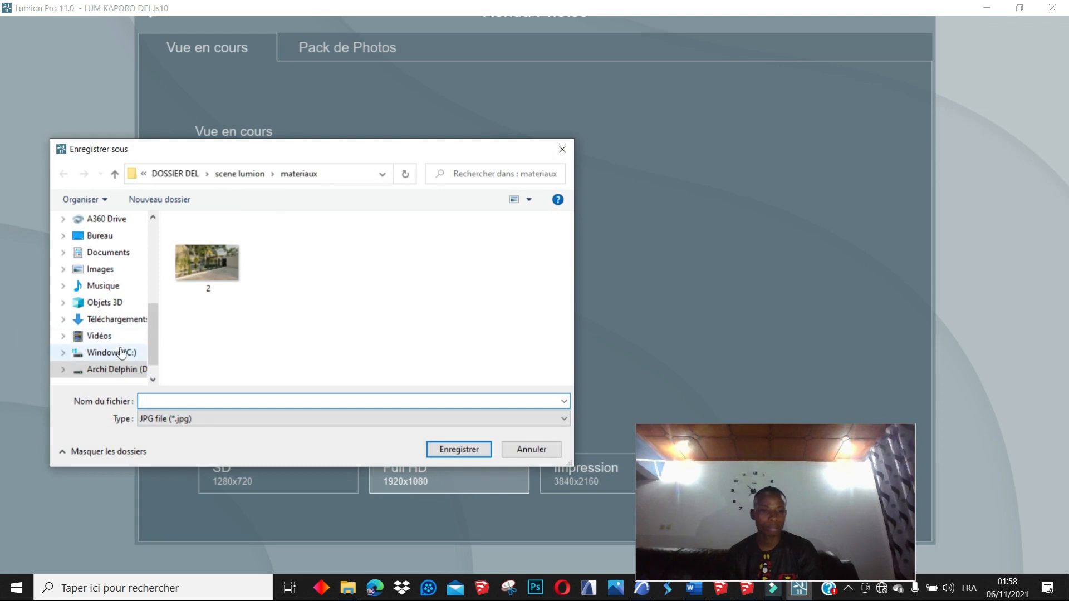
Step: Save the render as a JPG named EXTRAIT FORMATION LUMION 111 in the Images folder and dismiss the completed render
click(99, 270)
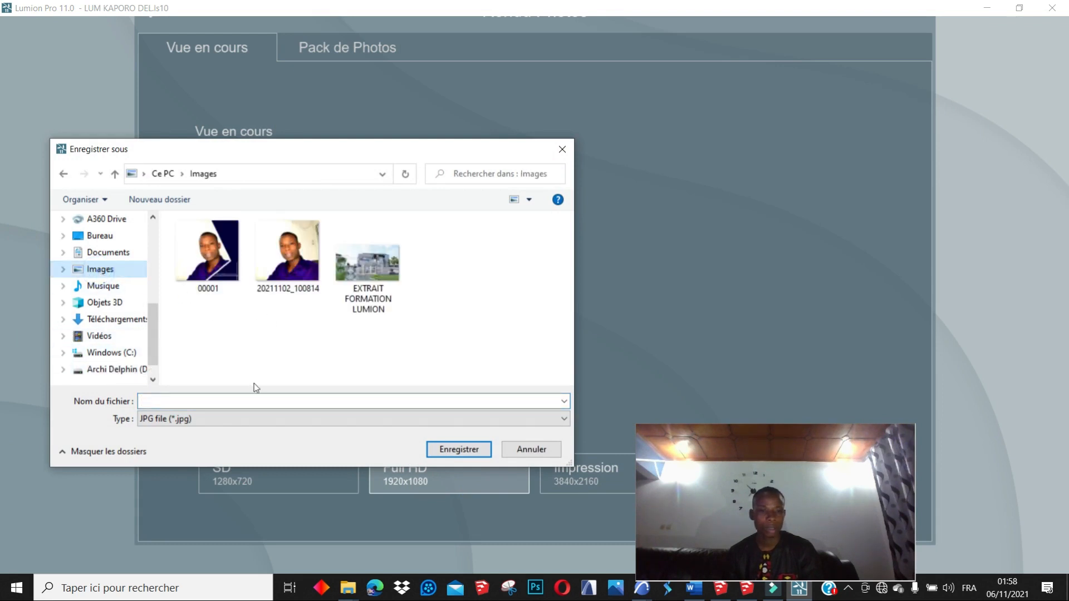
click(212, 400)
text(1)
key(BackSpace)
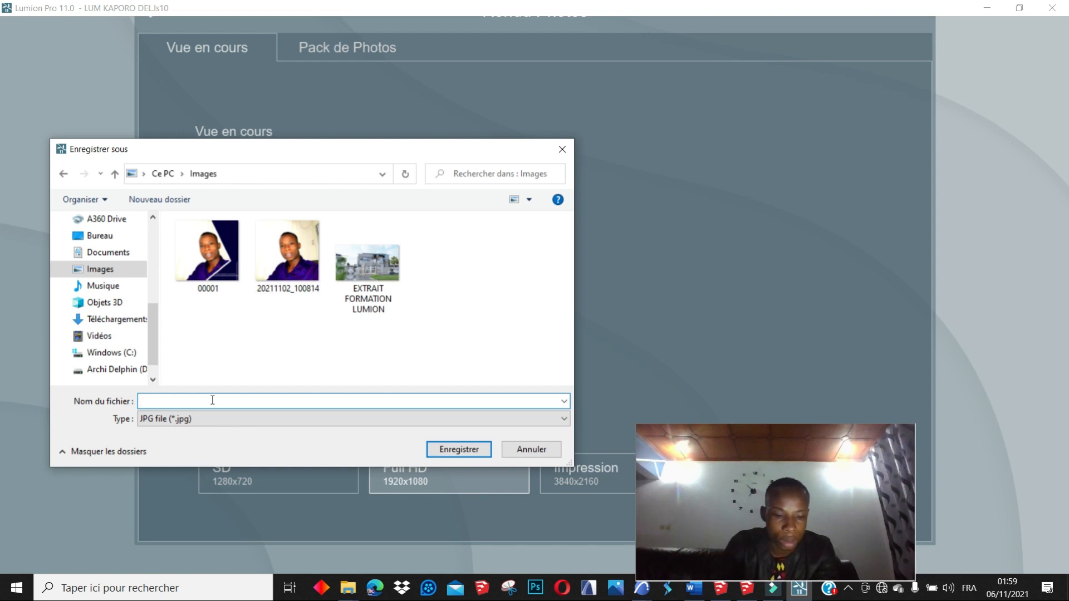
text(EXTRAI)
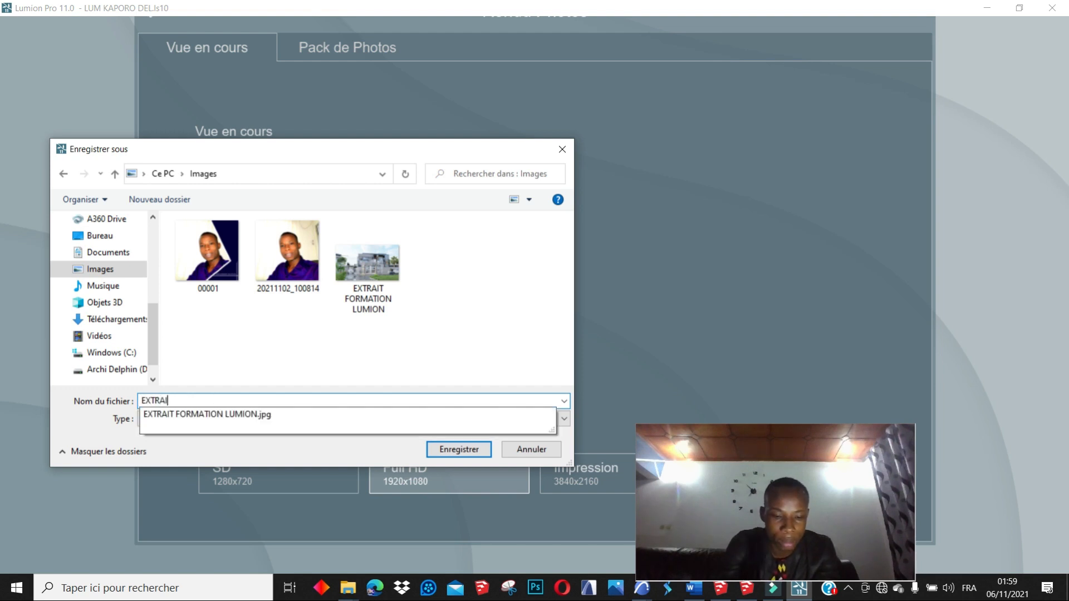
text(T FORMATIO)
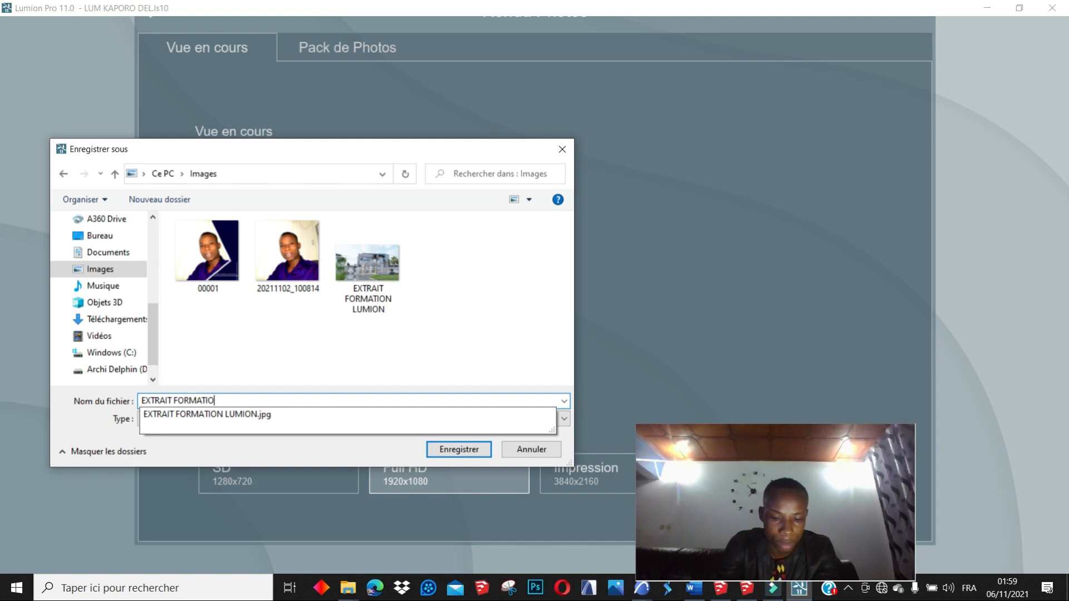
text(N LUMION)
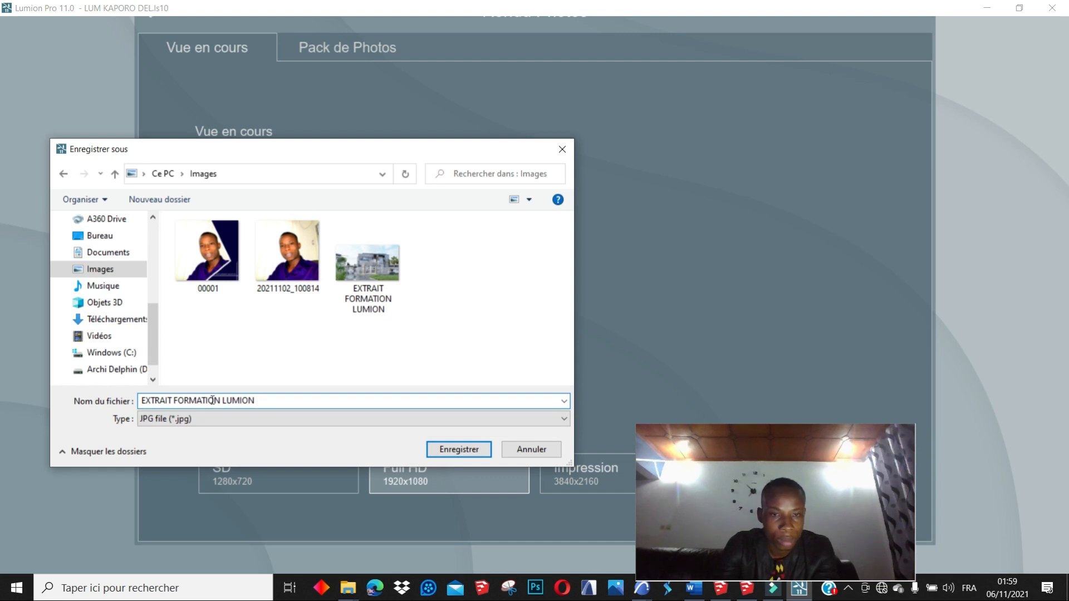
text( 111)
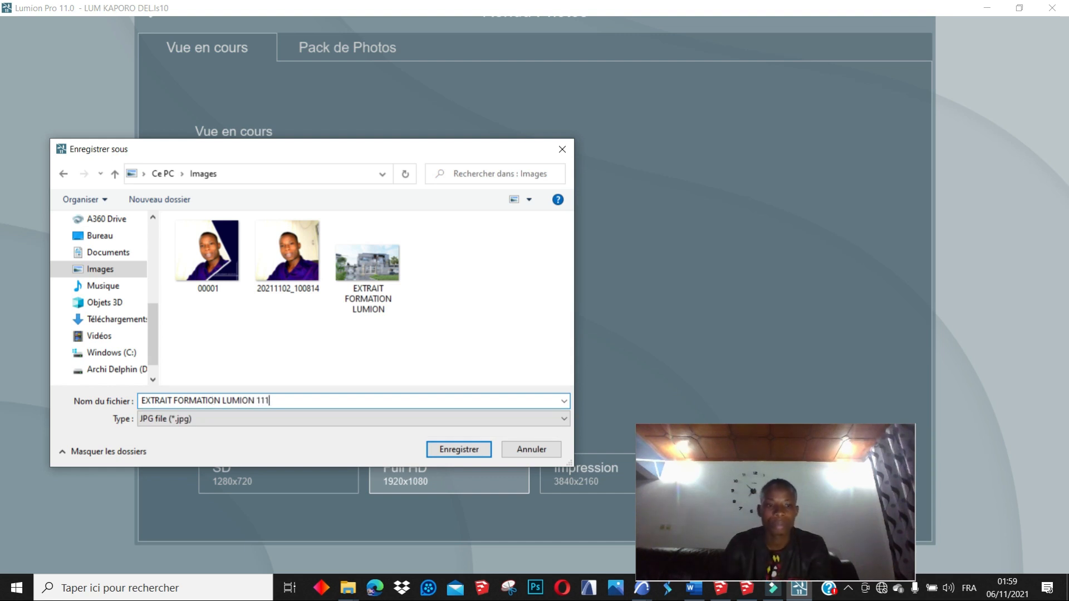
click(440, 449)
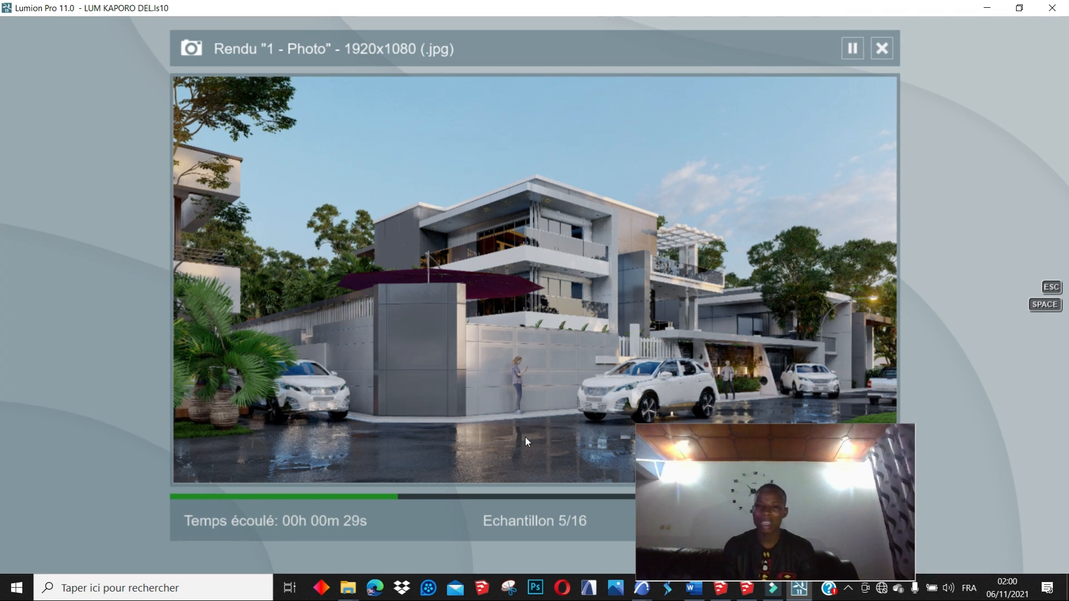
drag(662, 499, 937, 487)
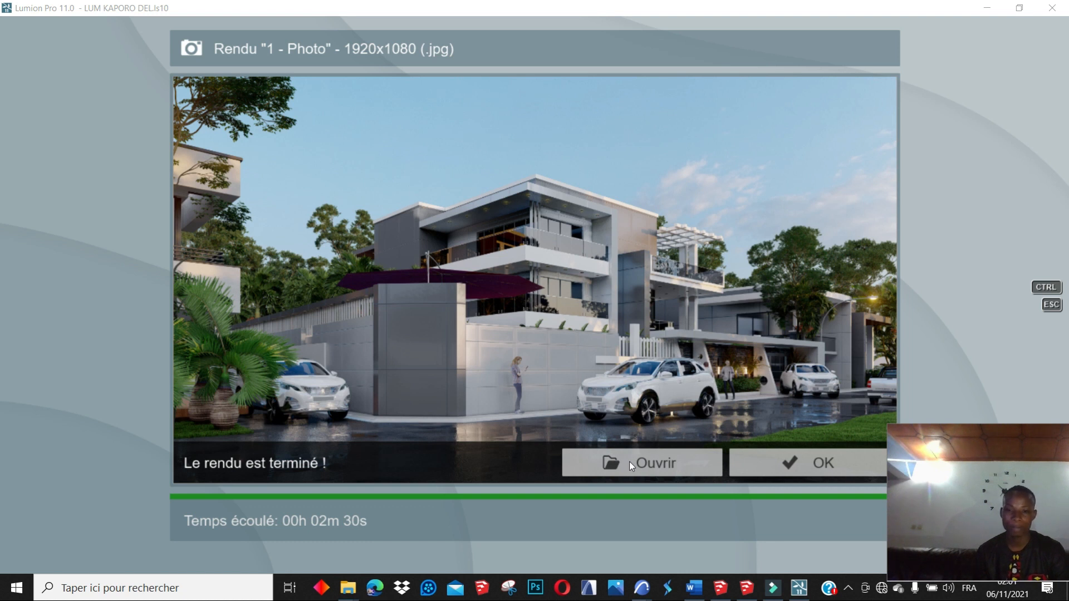
click(814, 467)
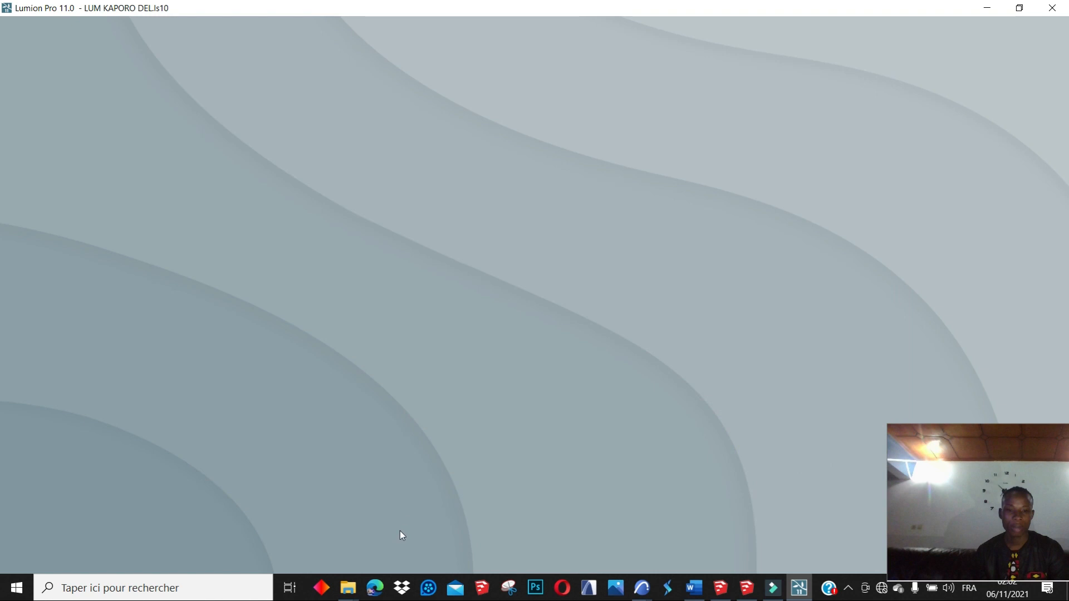
Step: Switch to the PROJET KAPORO folder in File Explorer and open image 1 in Photos
click(347, 588)
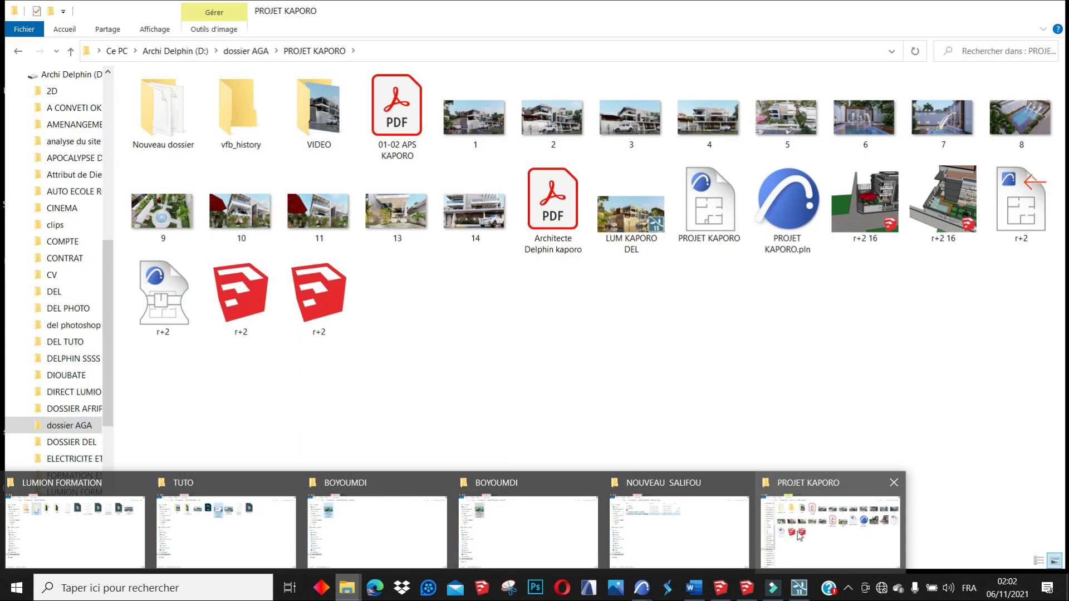
click(801, 535)
double_click(471, 119)
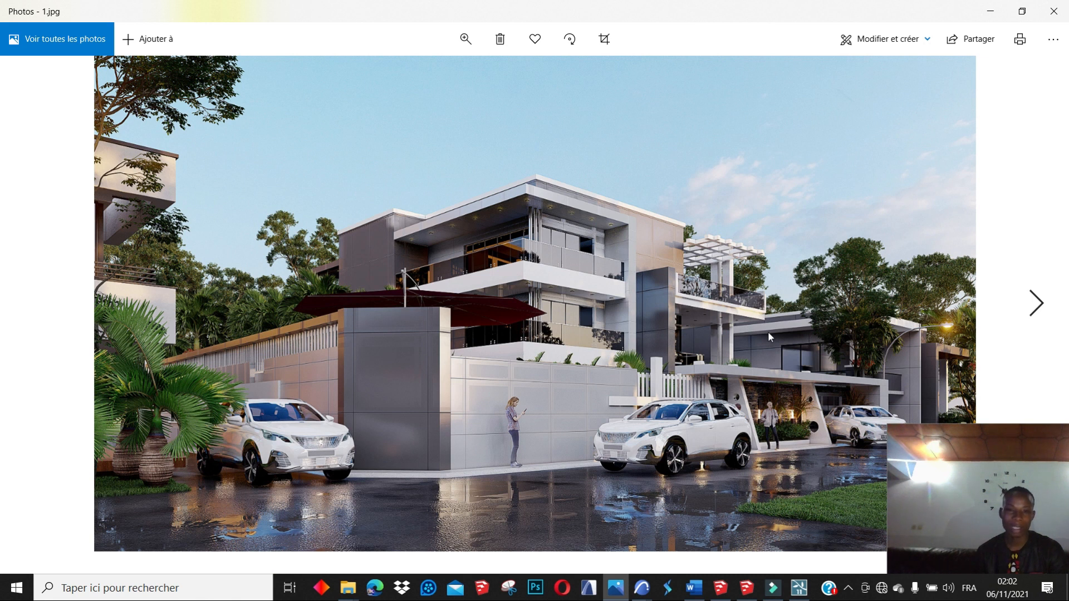
Step: Review the project's other rendered images in sequence, from 2 through 14, and close the image viewer
click(1041, 304)
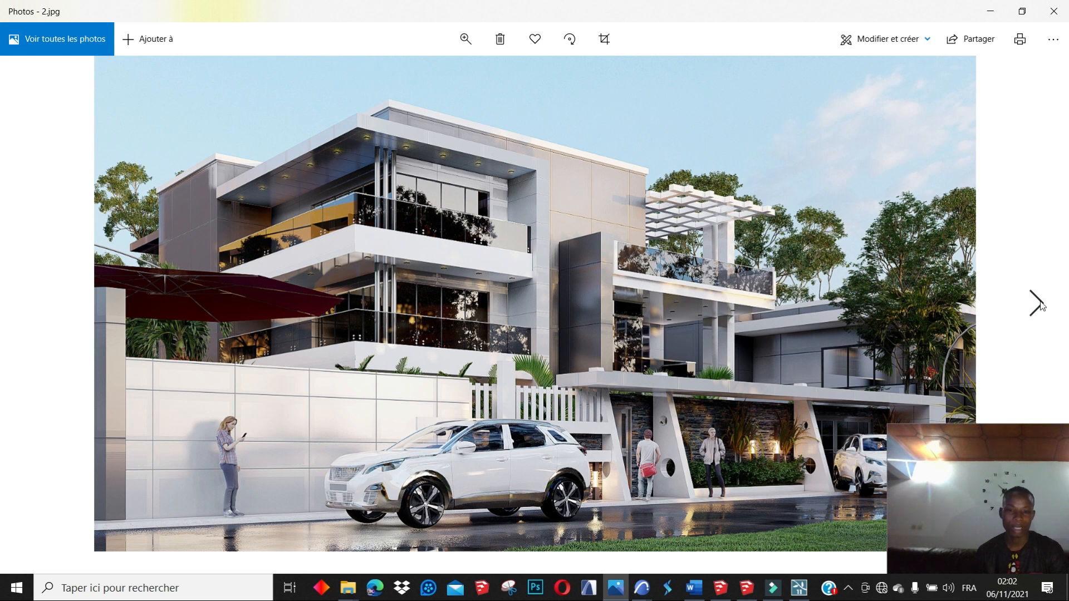
click(1041, 305)
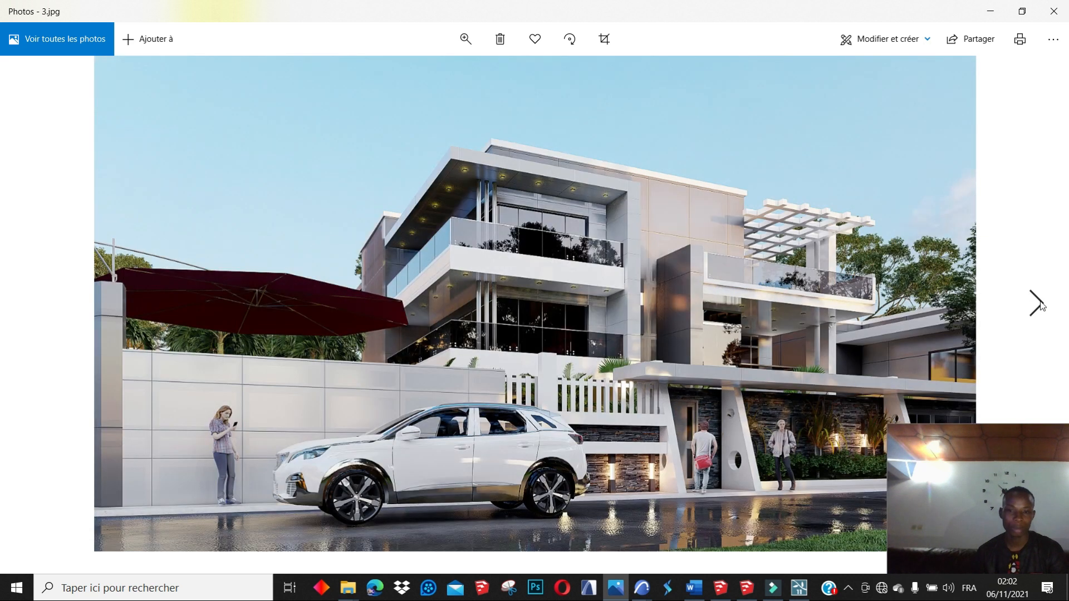
click(1041, 305)
click(1041, 305)
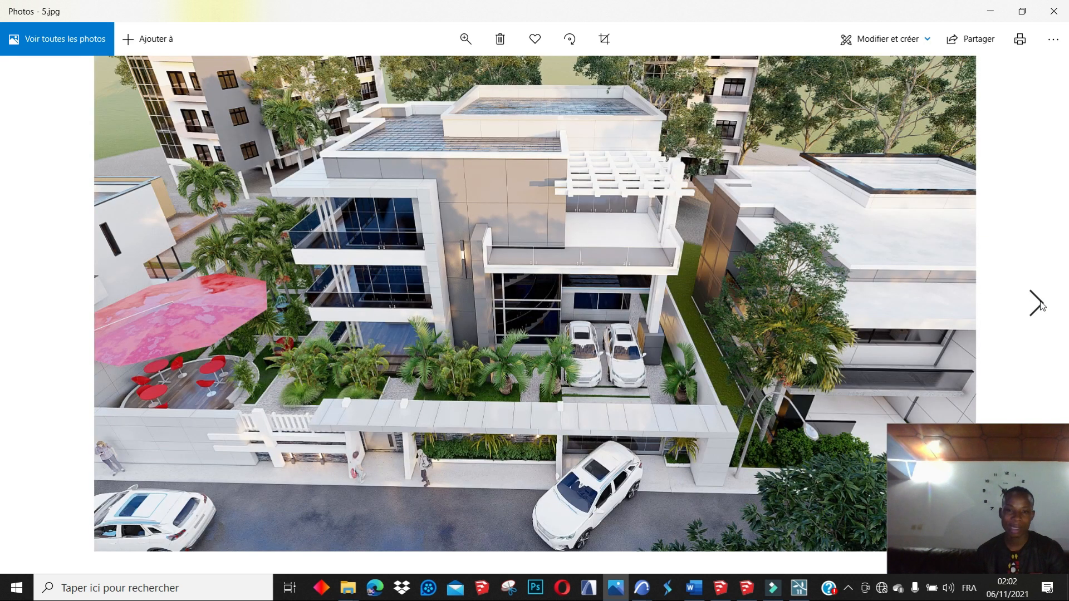
click(1042, 305)
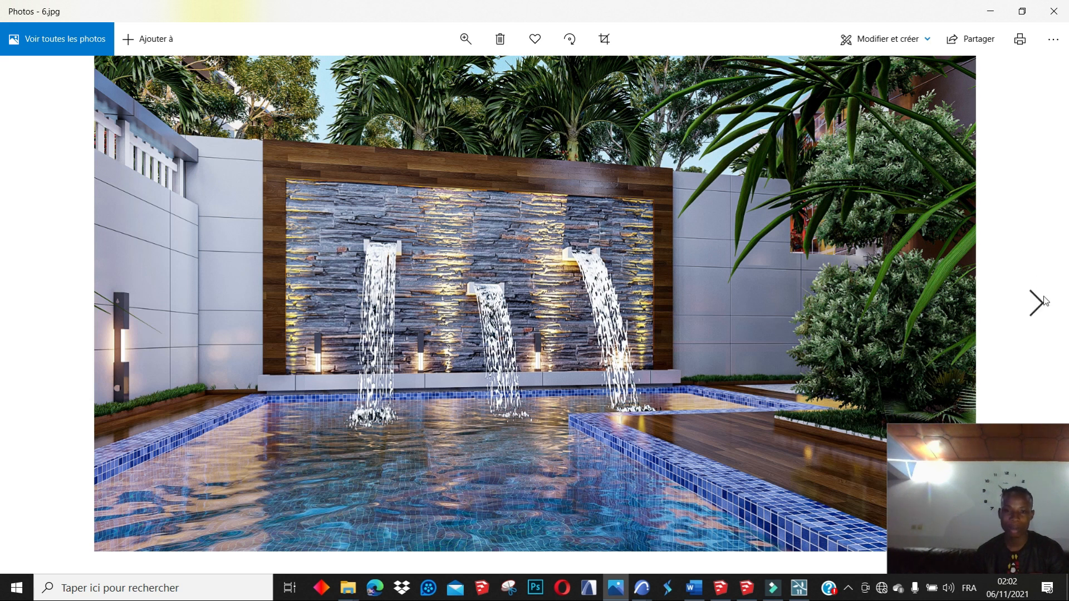
click(1043, 301)
click(1044, 302)
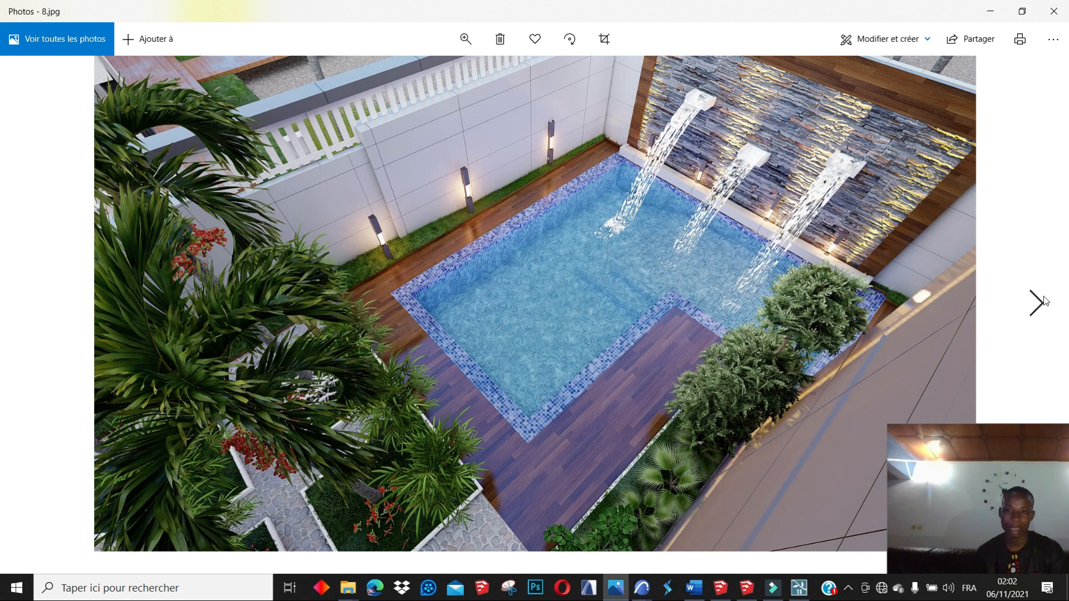
click(1044, 301)
click(1044, 302)
click(1045, 301)
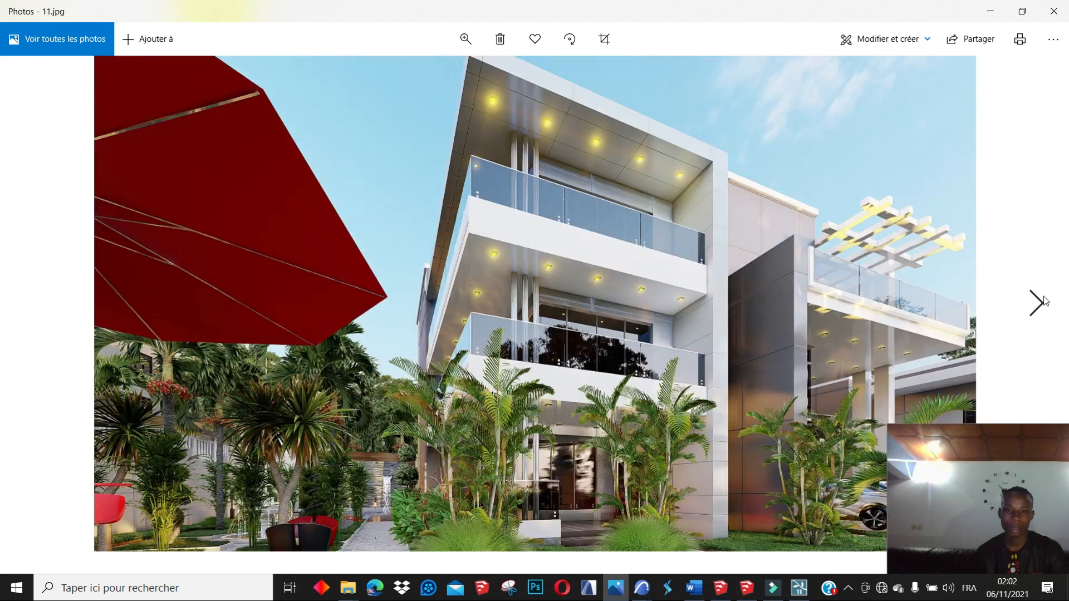
click(1044, 301)
click(1045, 302)
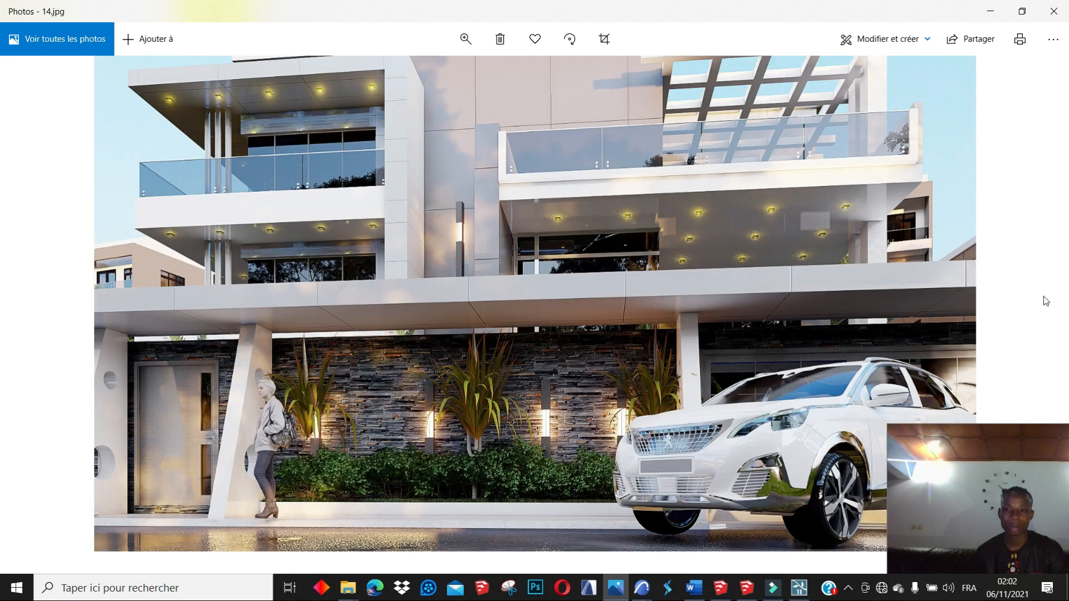
click(1054, 11)
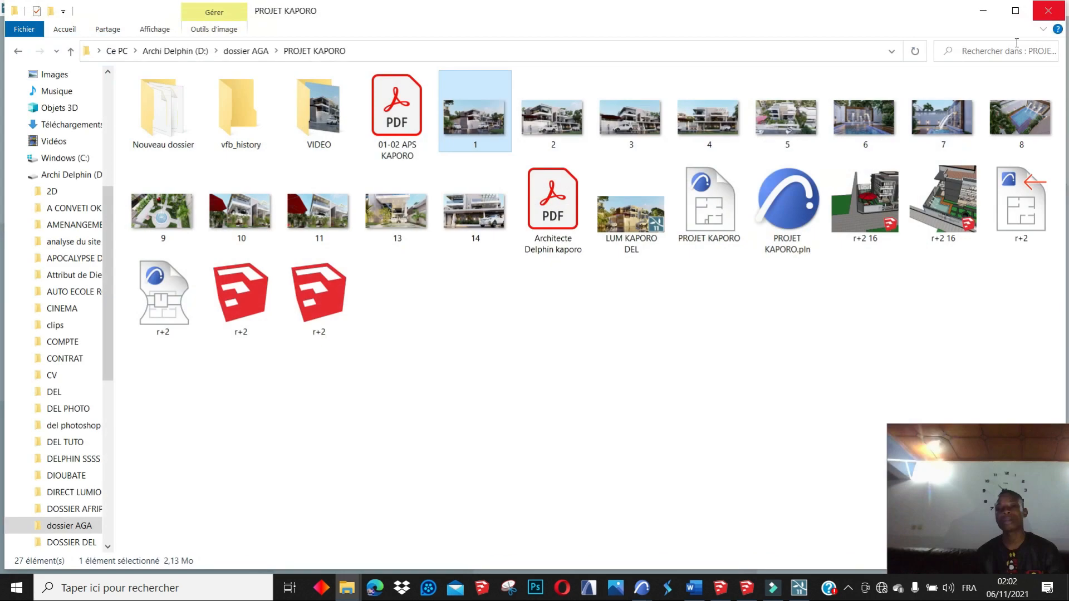
drag(936, 495, 590, 416)
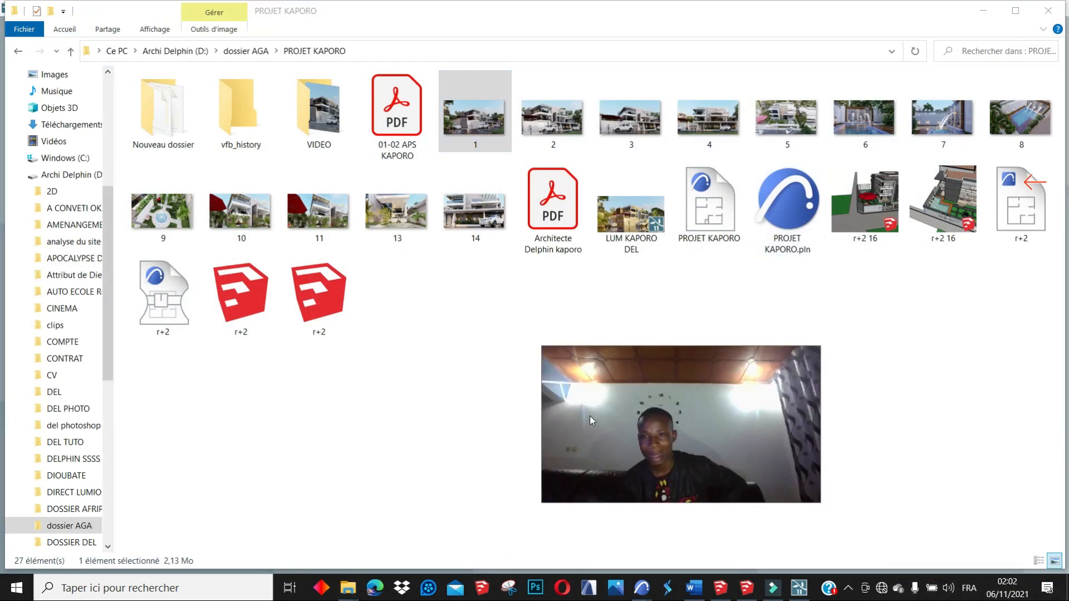